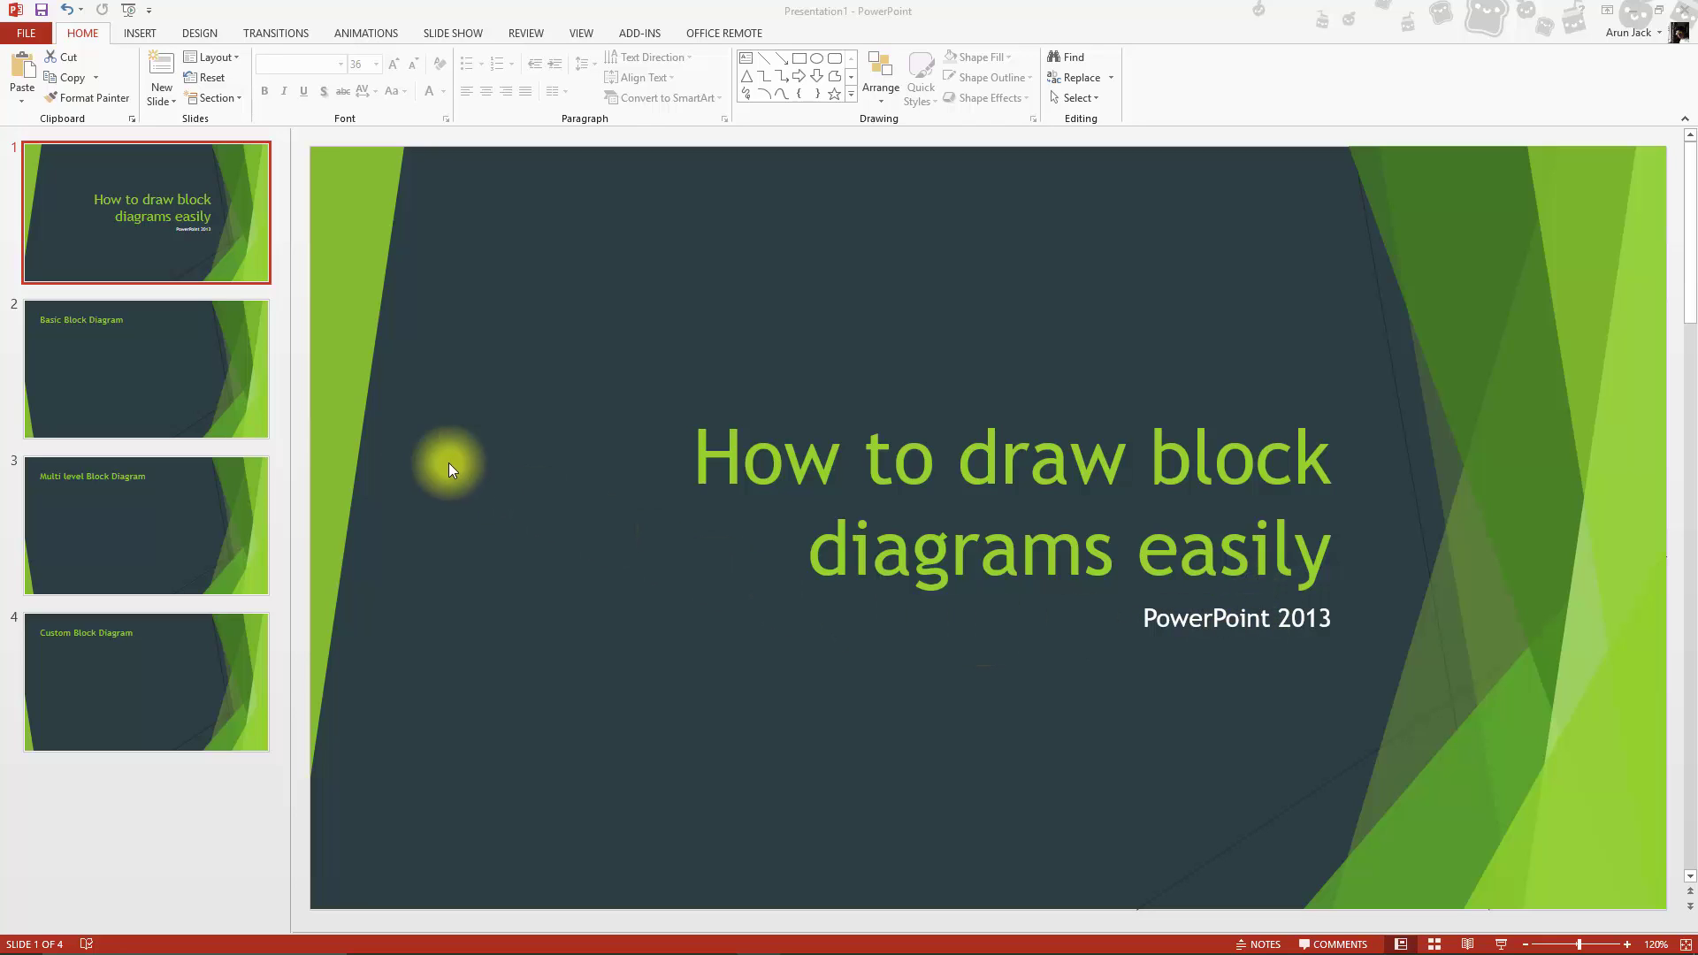
Go to slide 2, 'Basic Block Diagram', with the Insert ribbon showing.
click(184, 354)
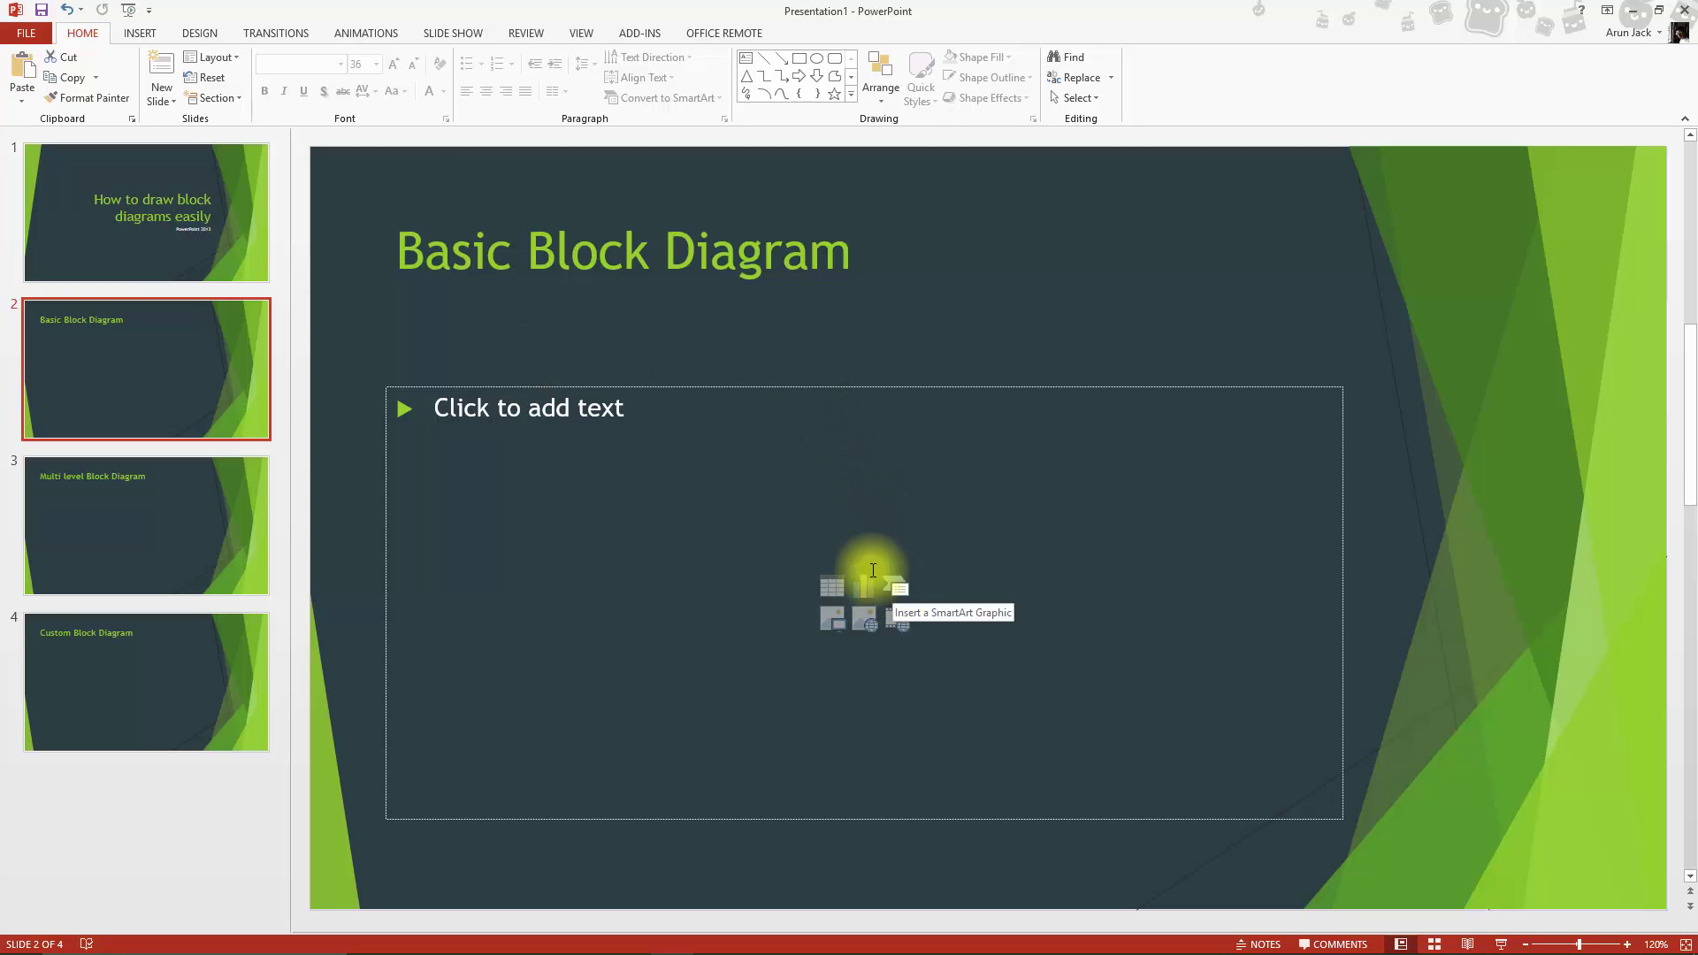
click(155, 34)
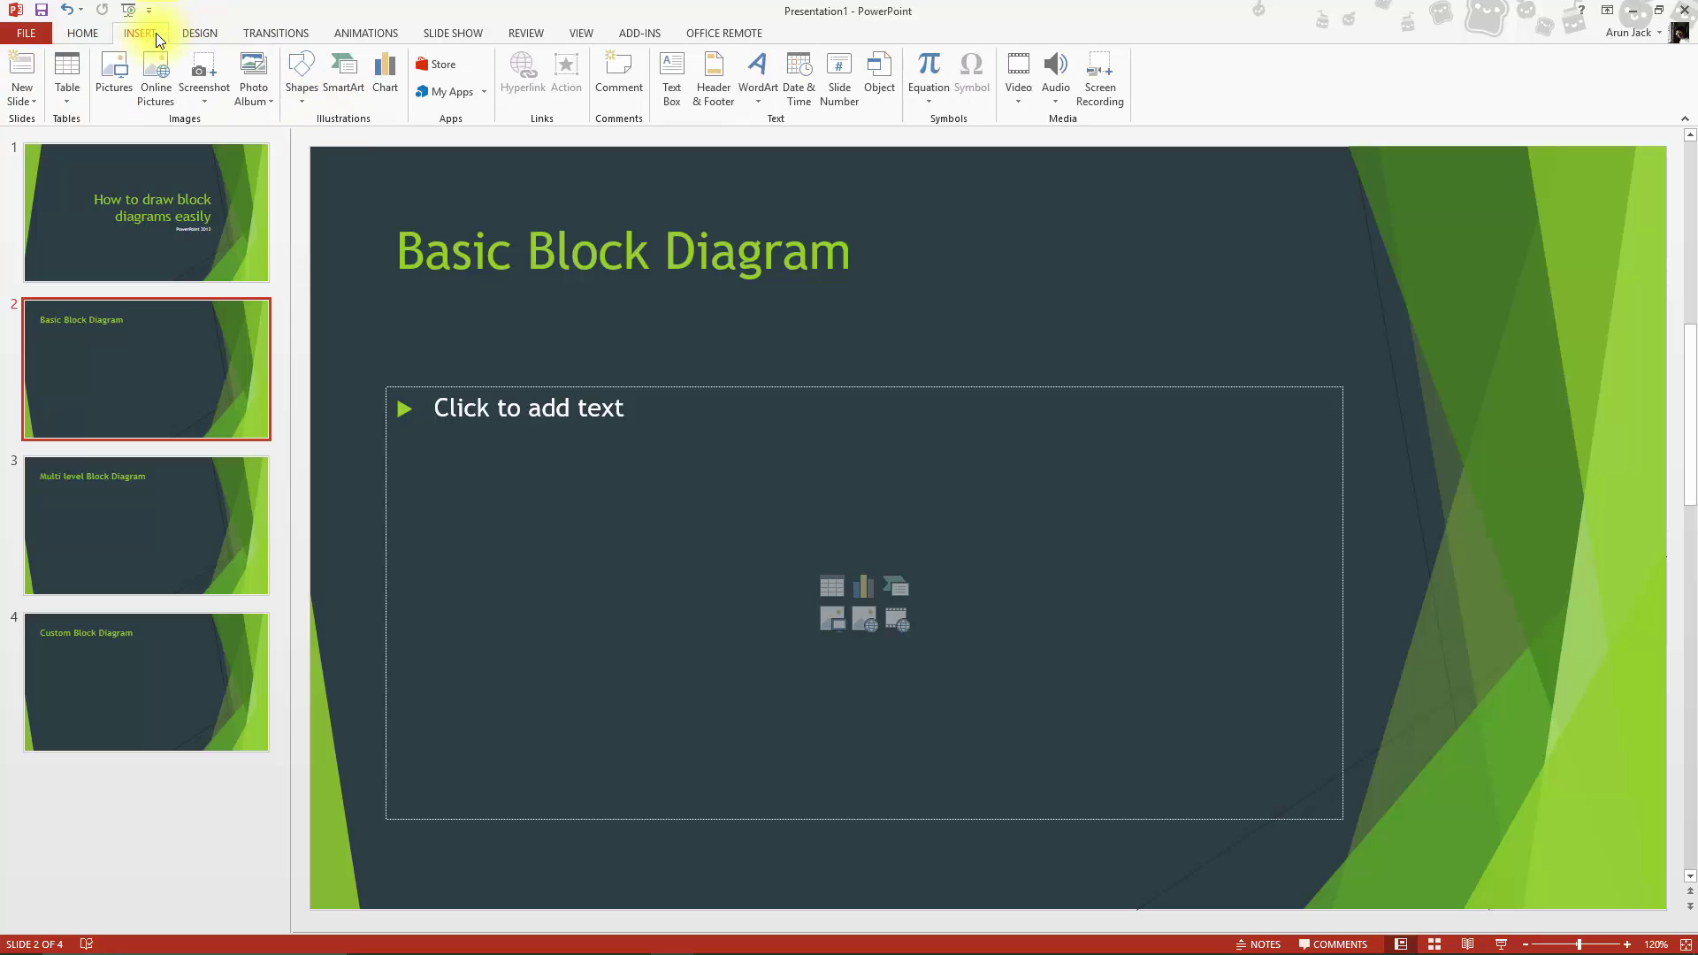
Insert an Organization Chart SmartArt from the Hierarchy category onto slide 2.
click(334, 78)
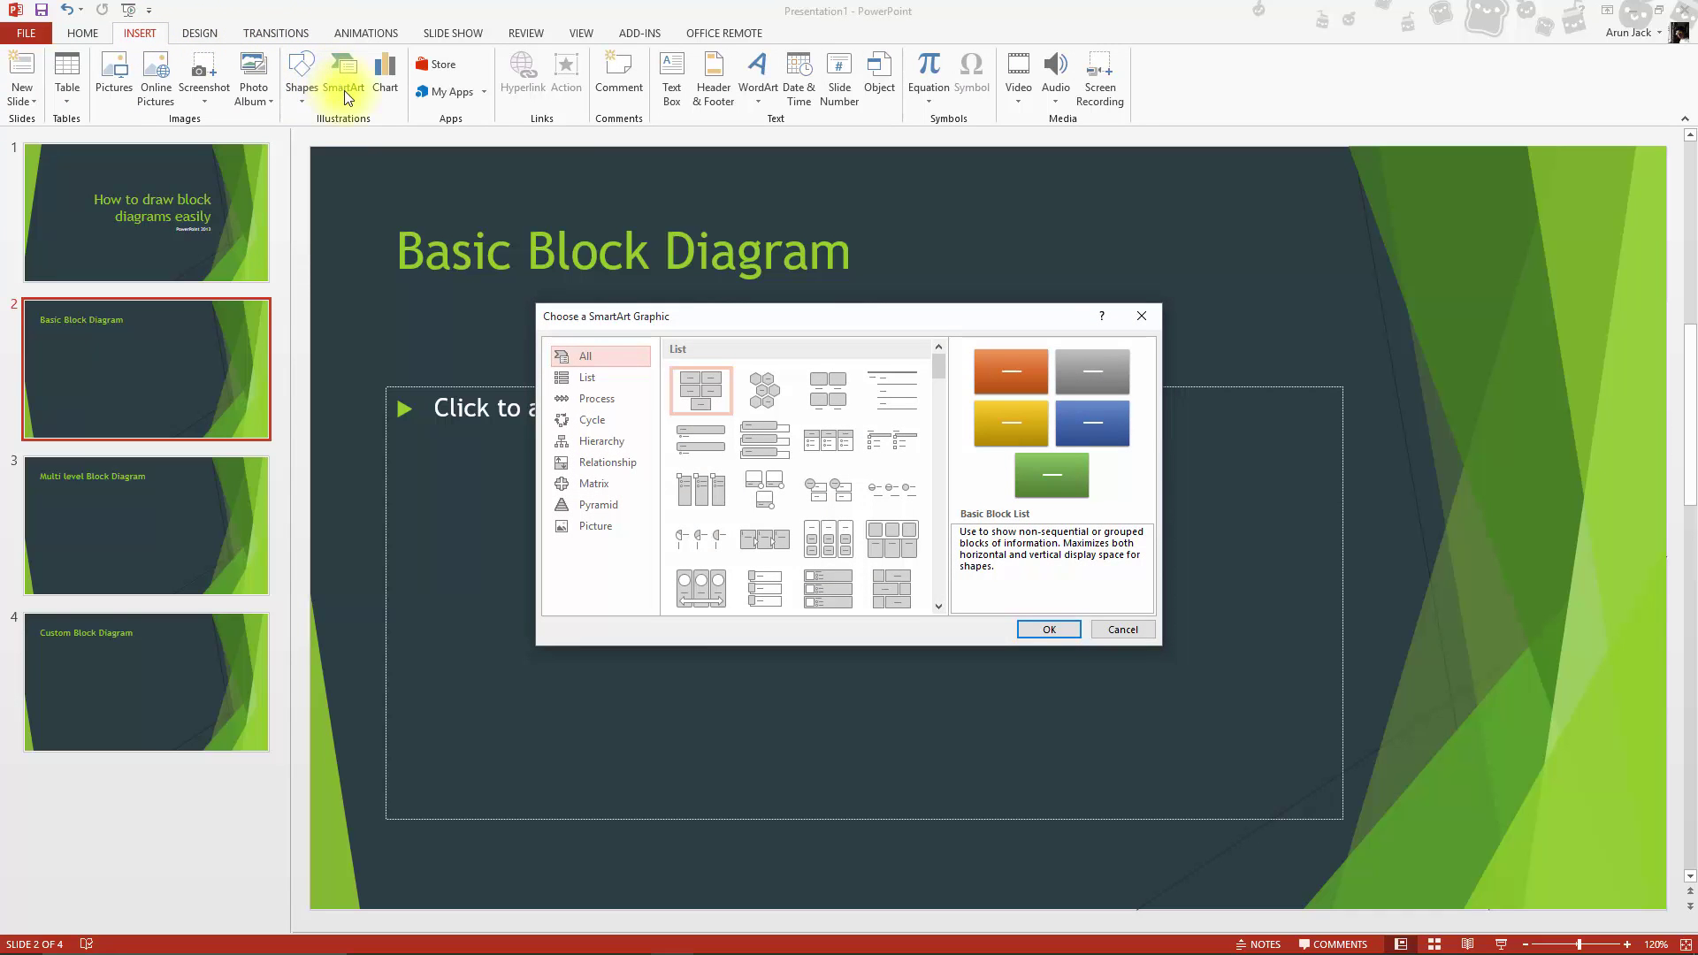
click(617, 443)
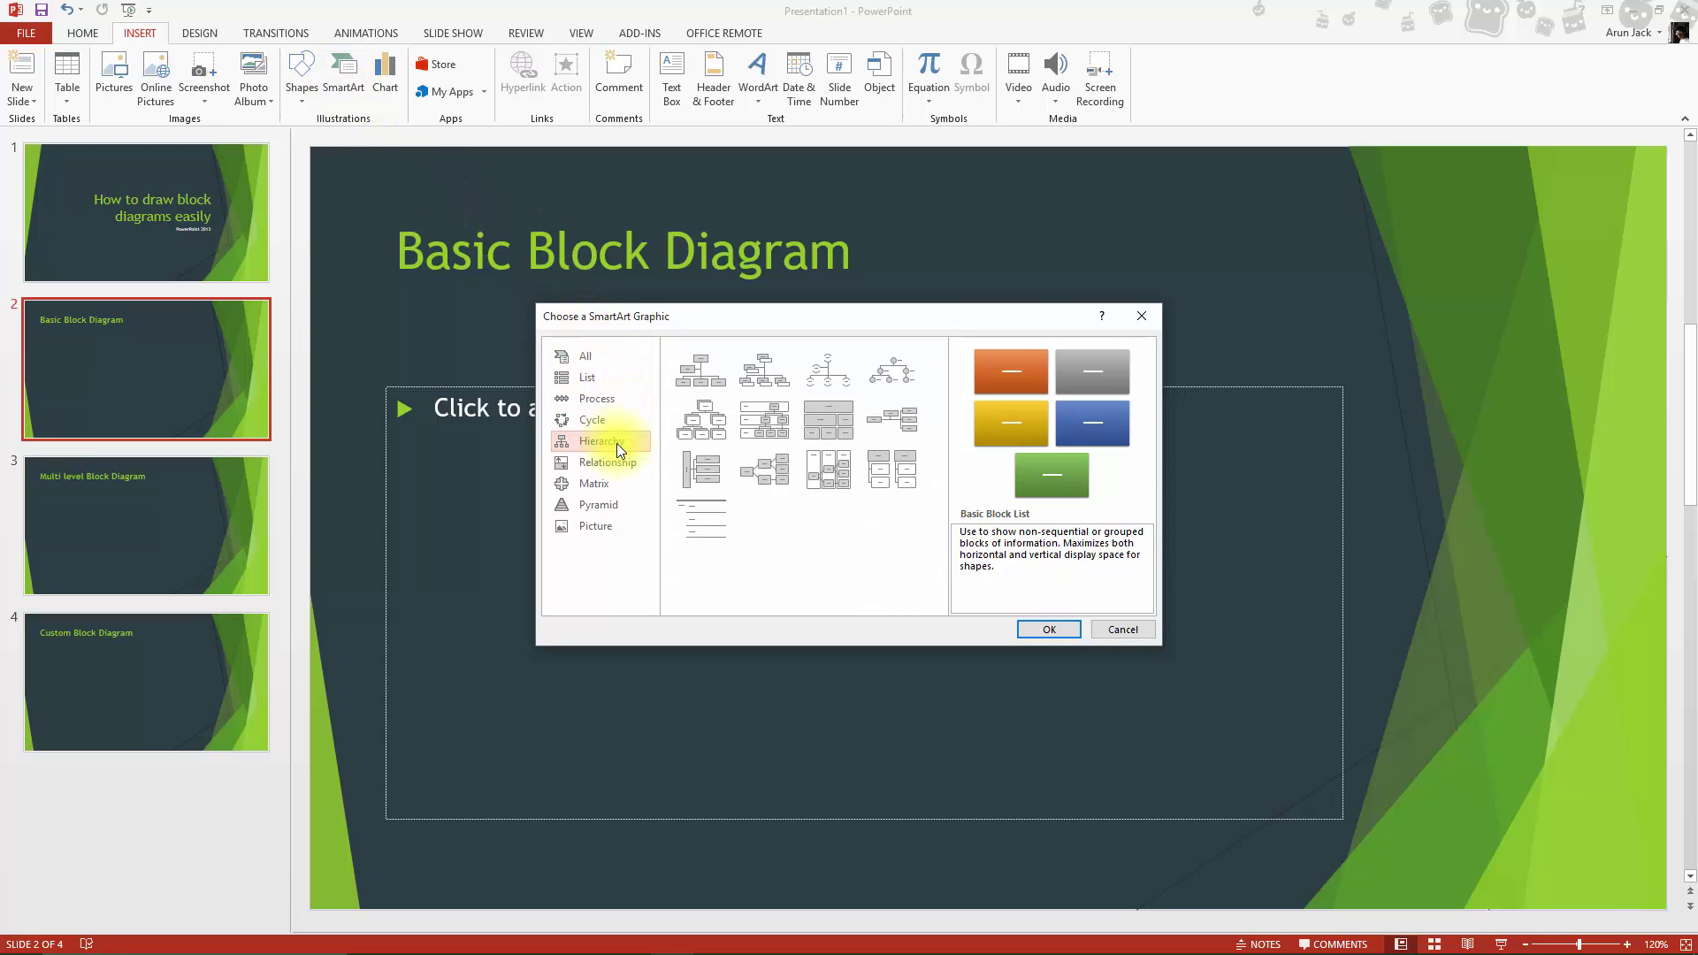
click(720, 364)
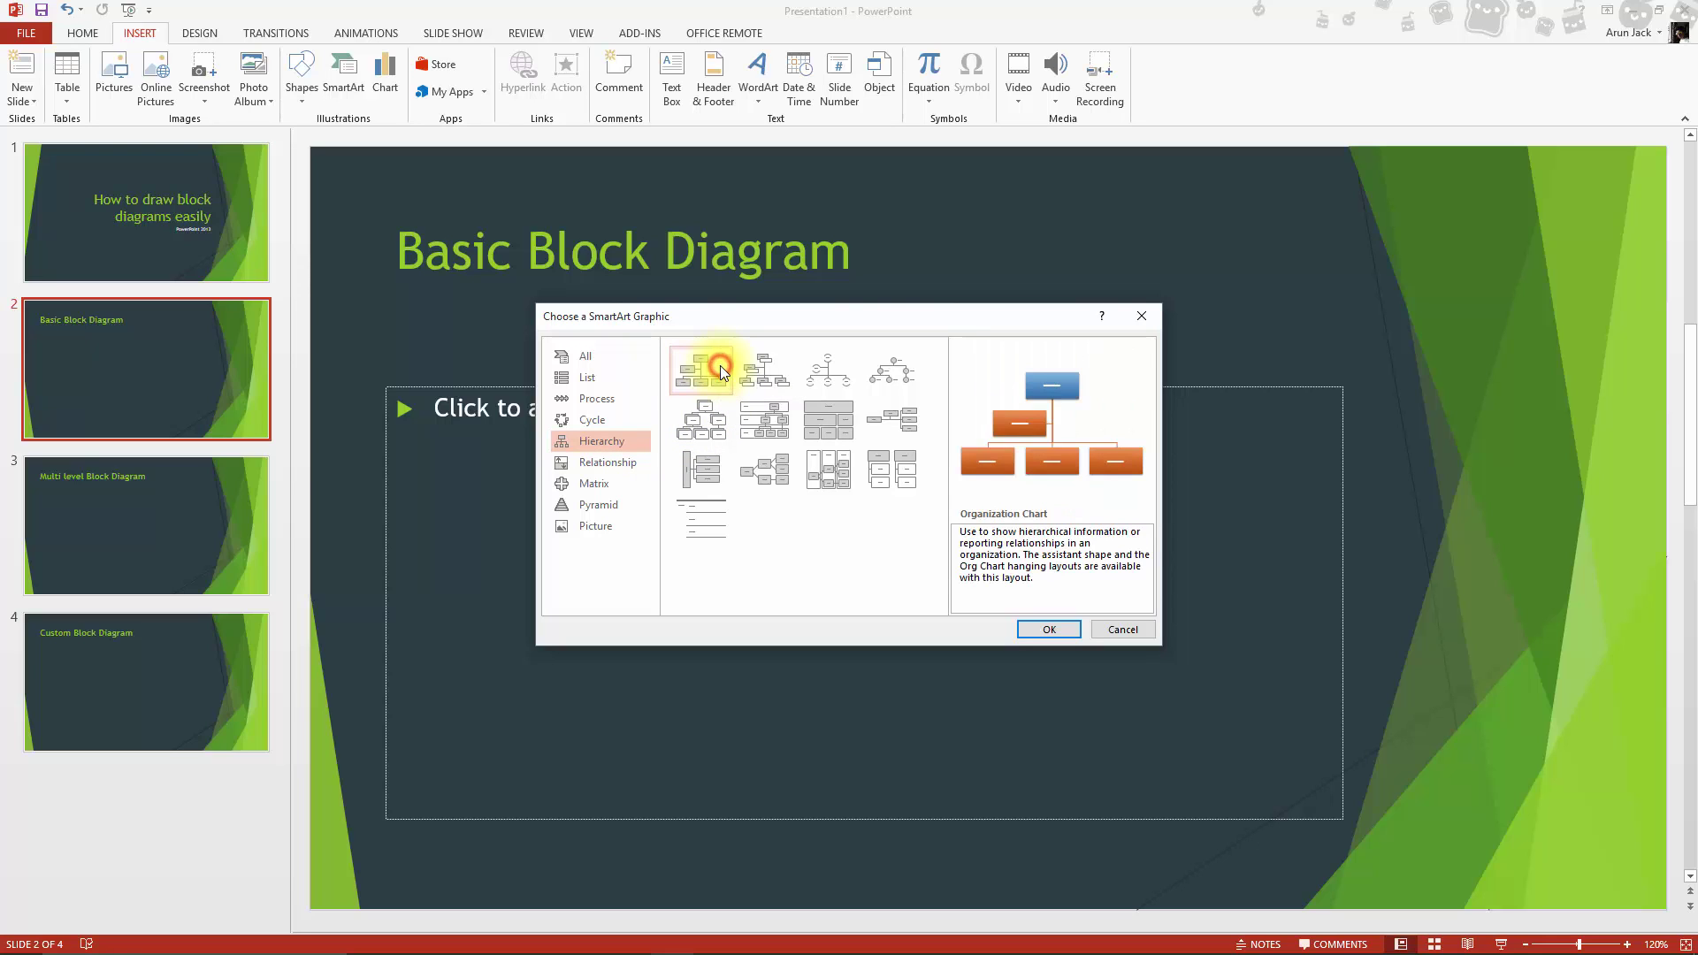
click(1054, 629)
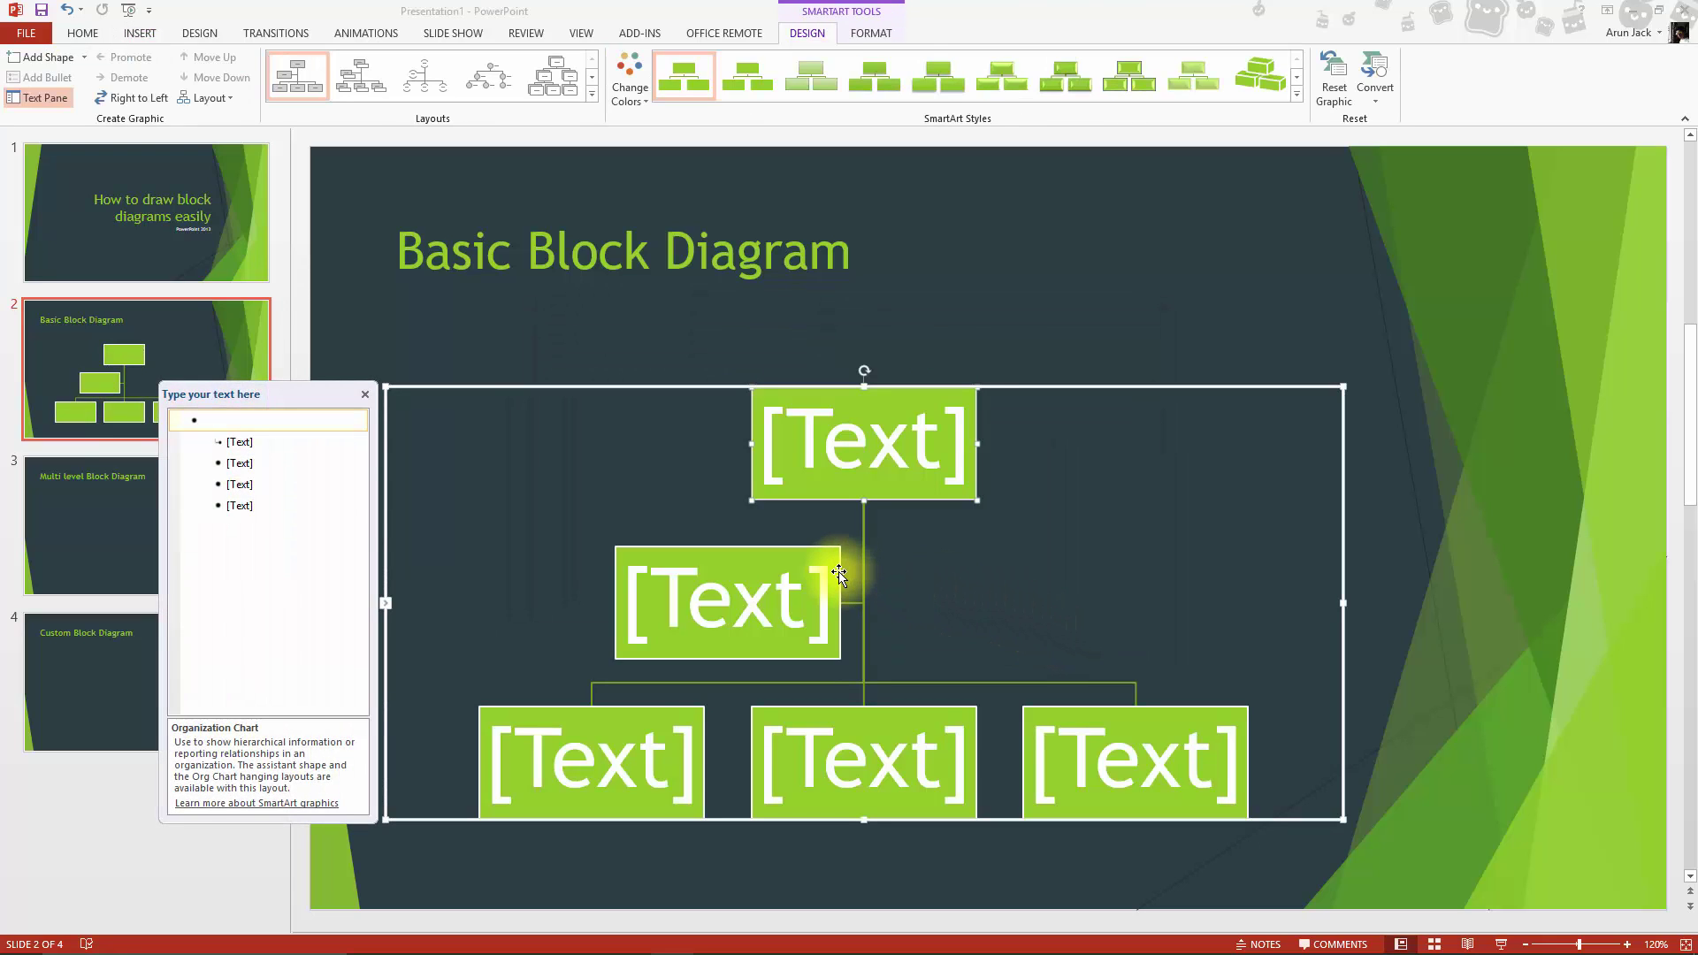
Label the five org chart boxes Main, sub, 1, 2 and 3.
text(M)
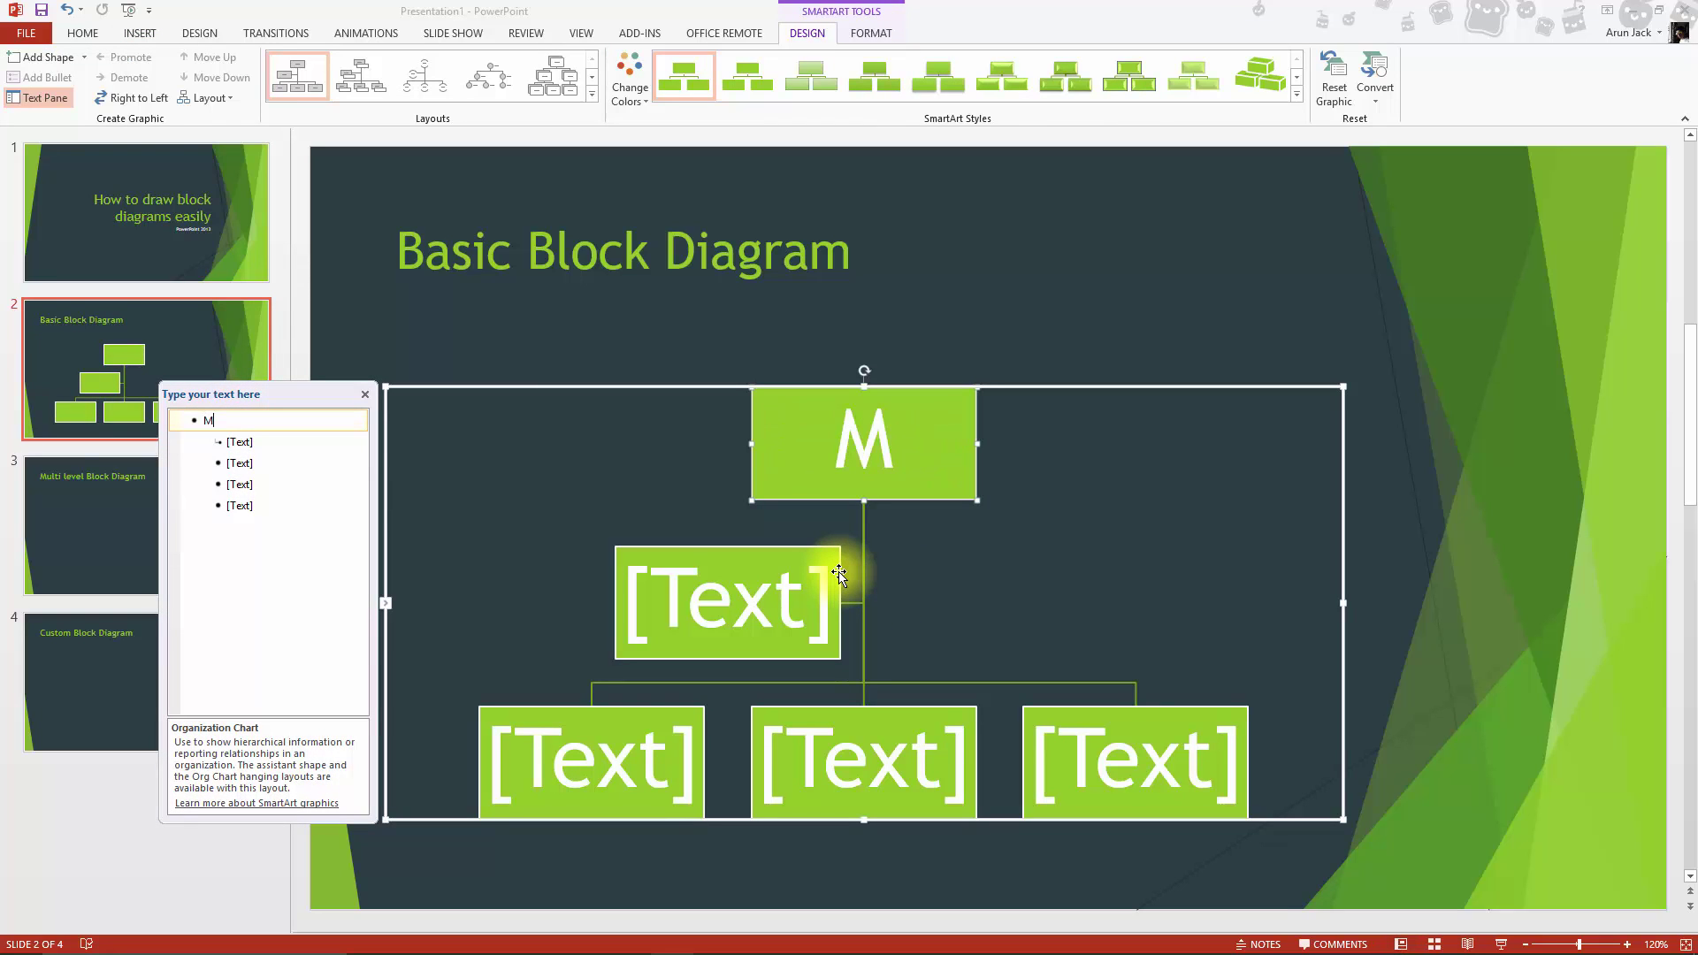
text(ain)
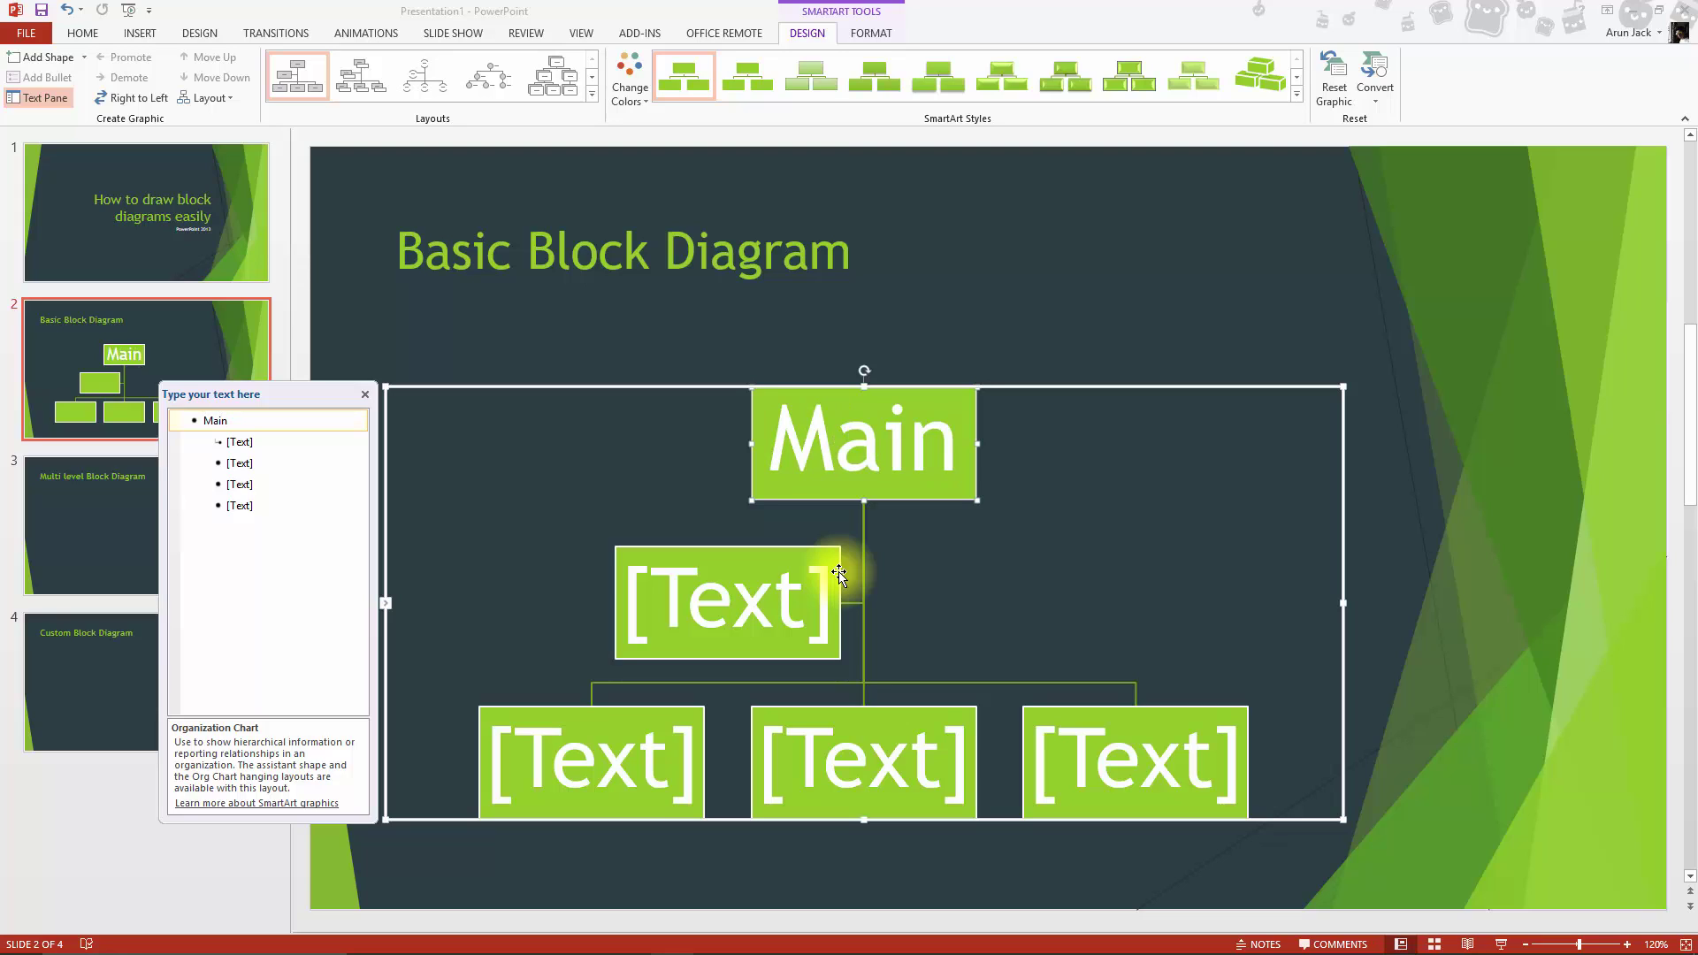
key(Down)
text(su)
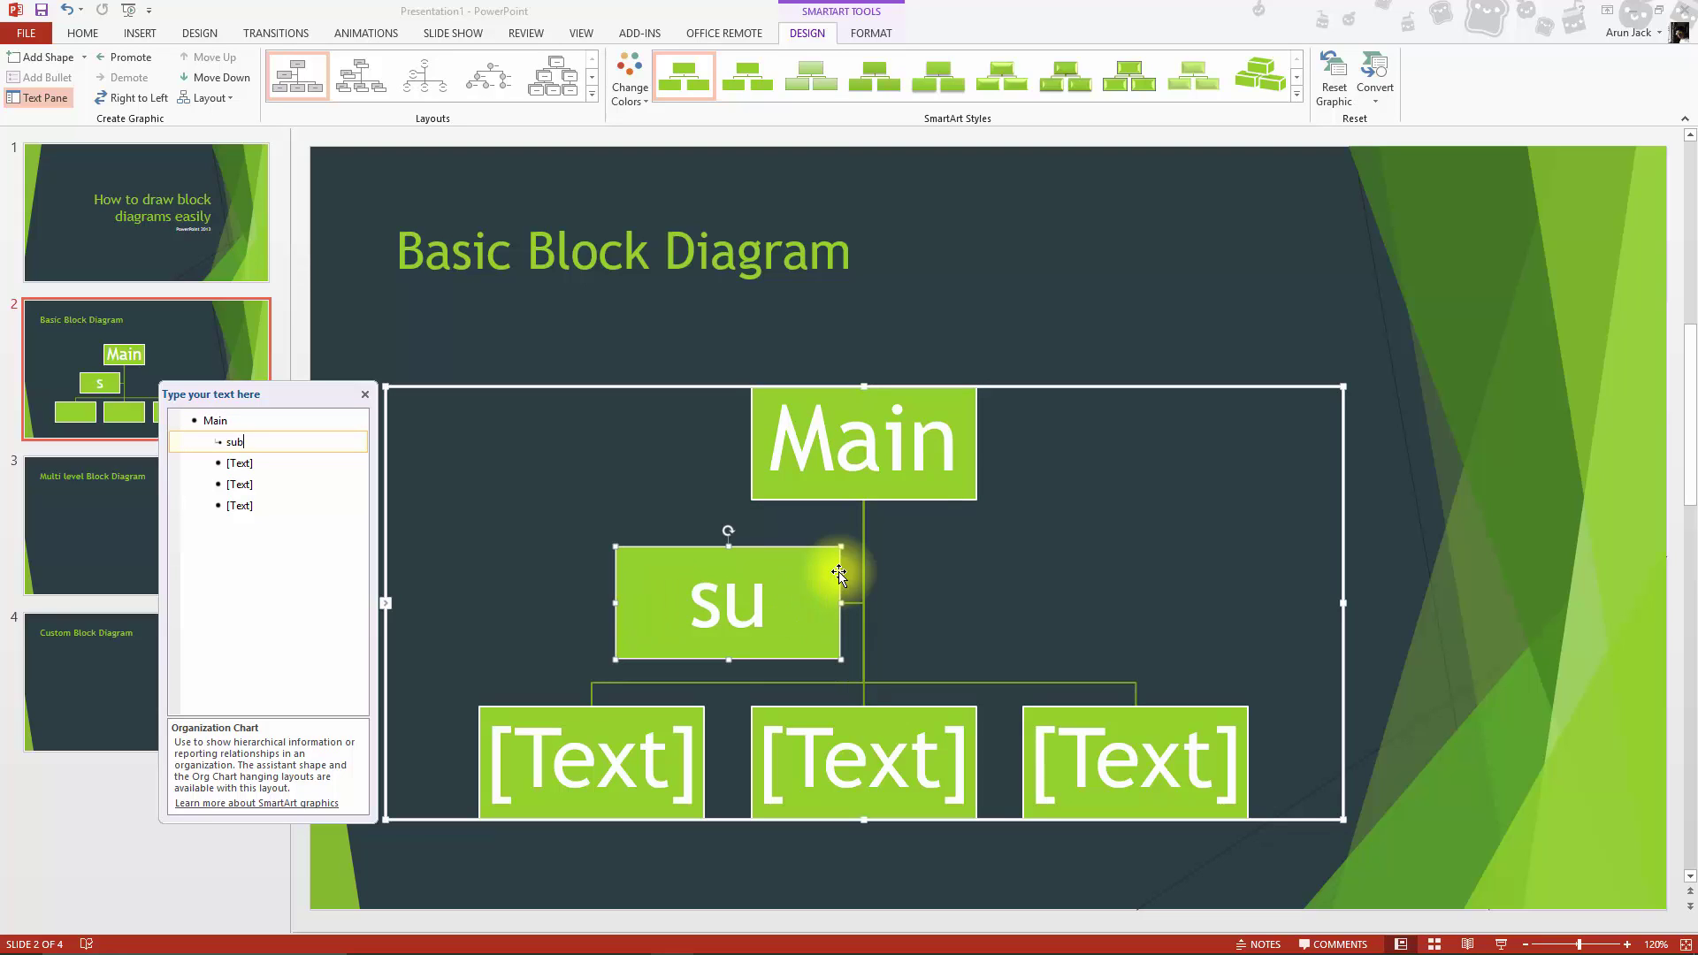
text(b)
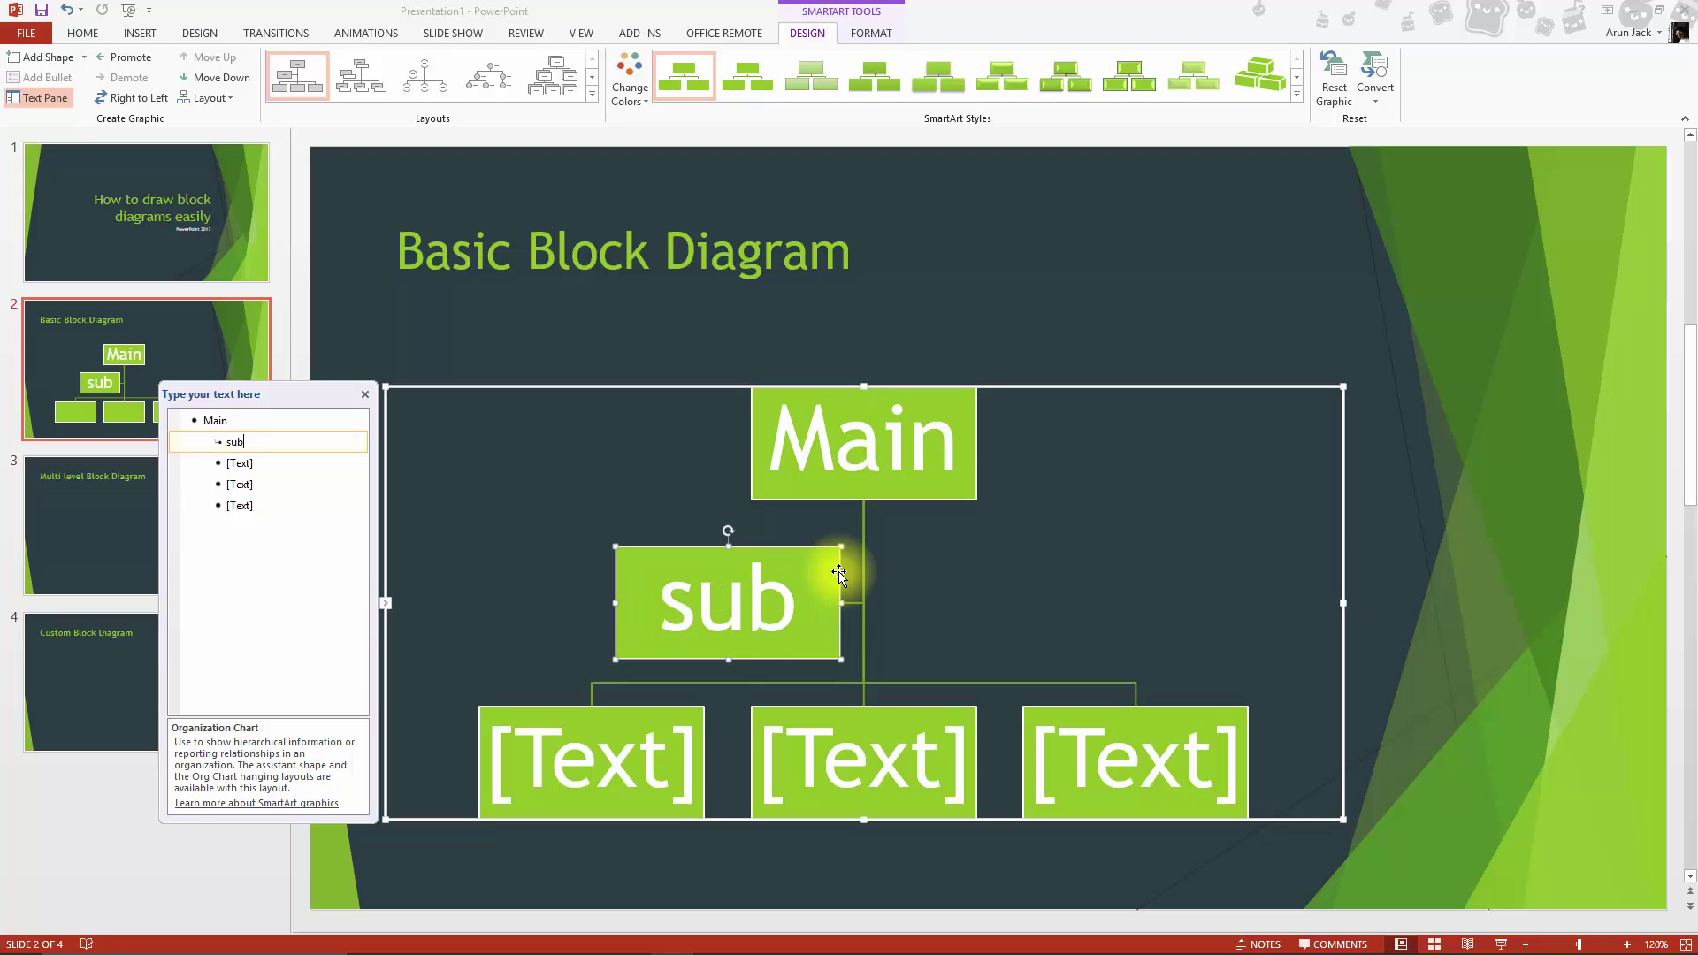
key(Down)
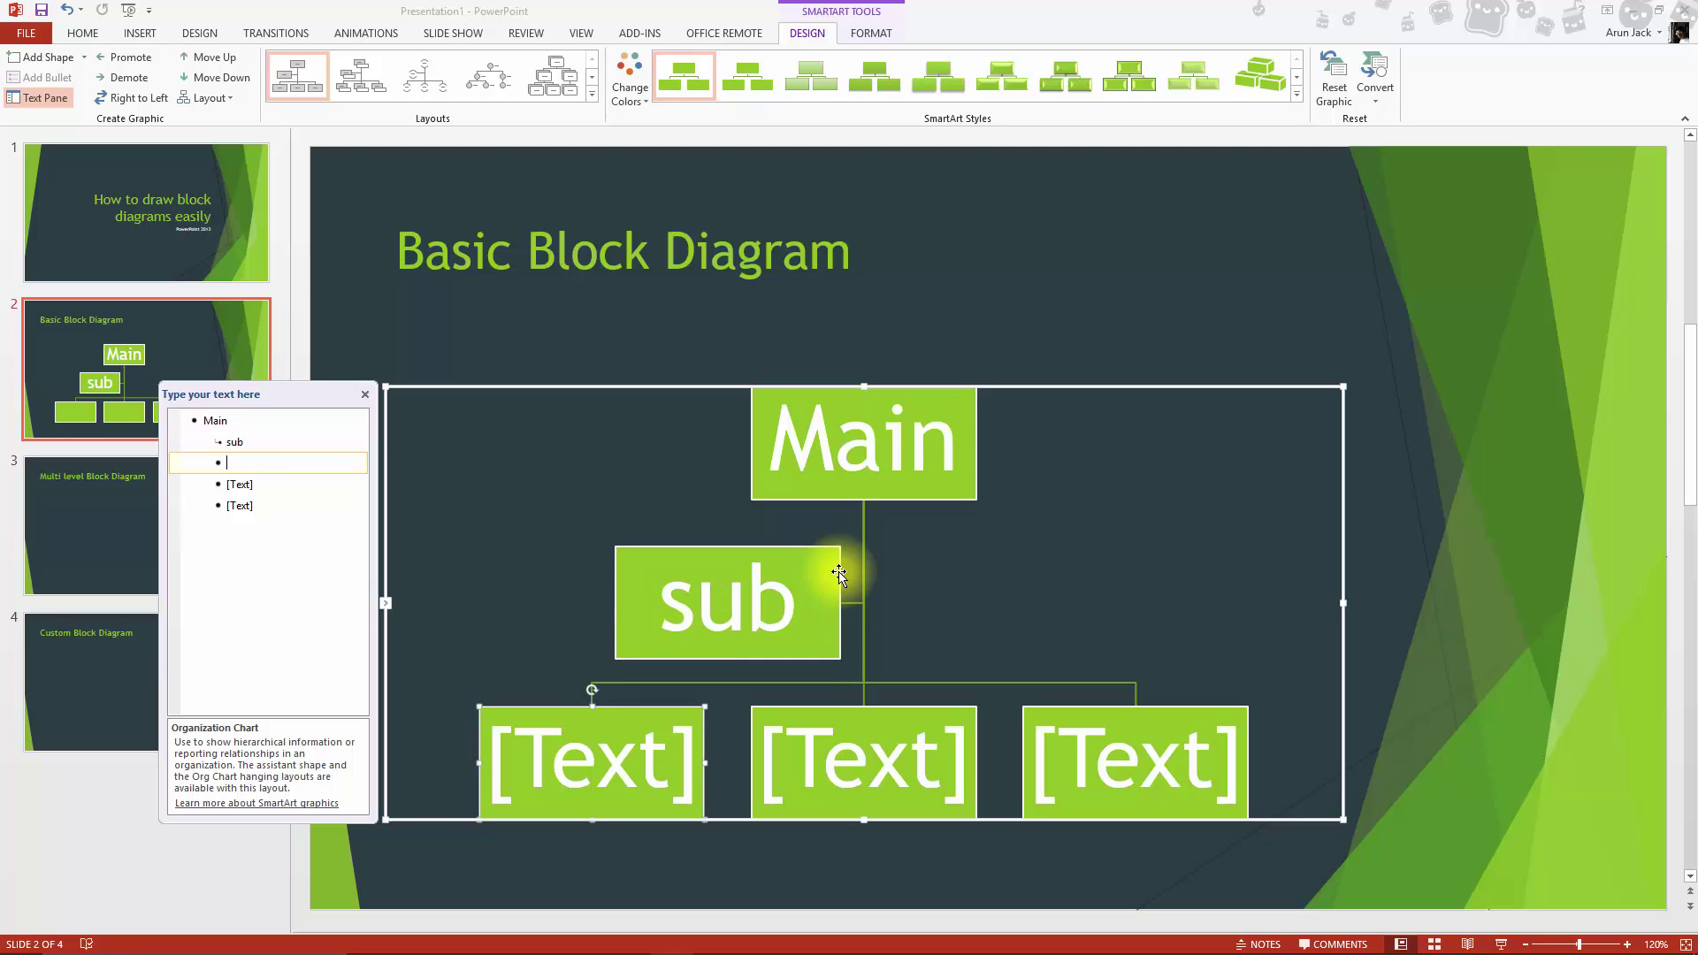
text(1)
key(Down)
text(2)
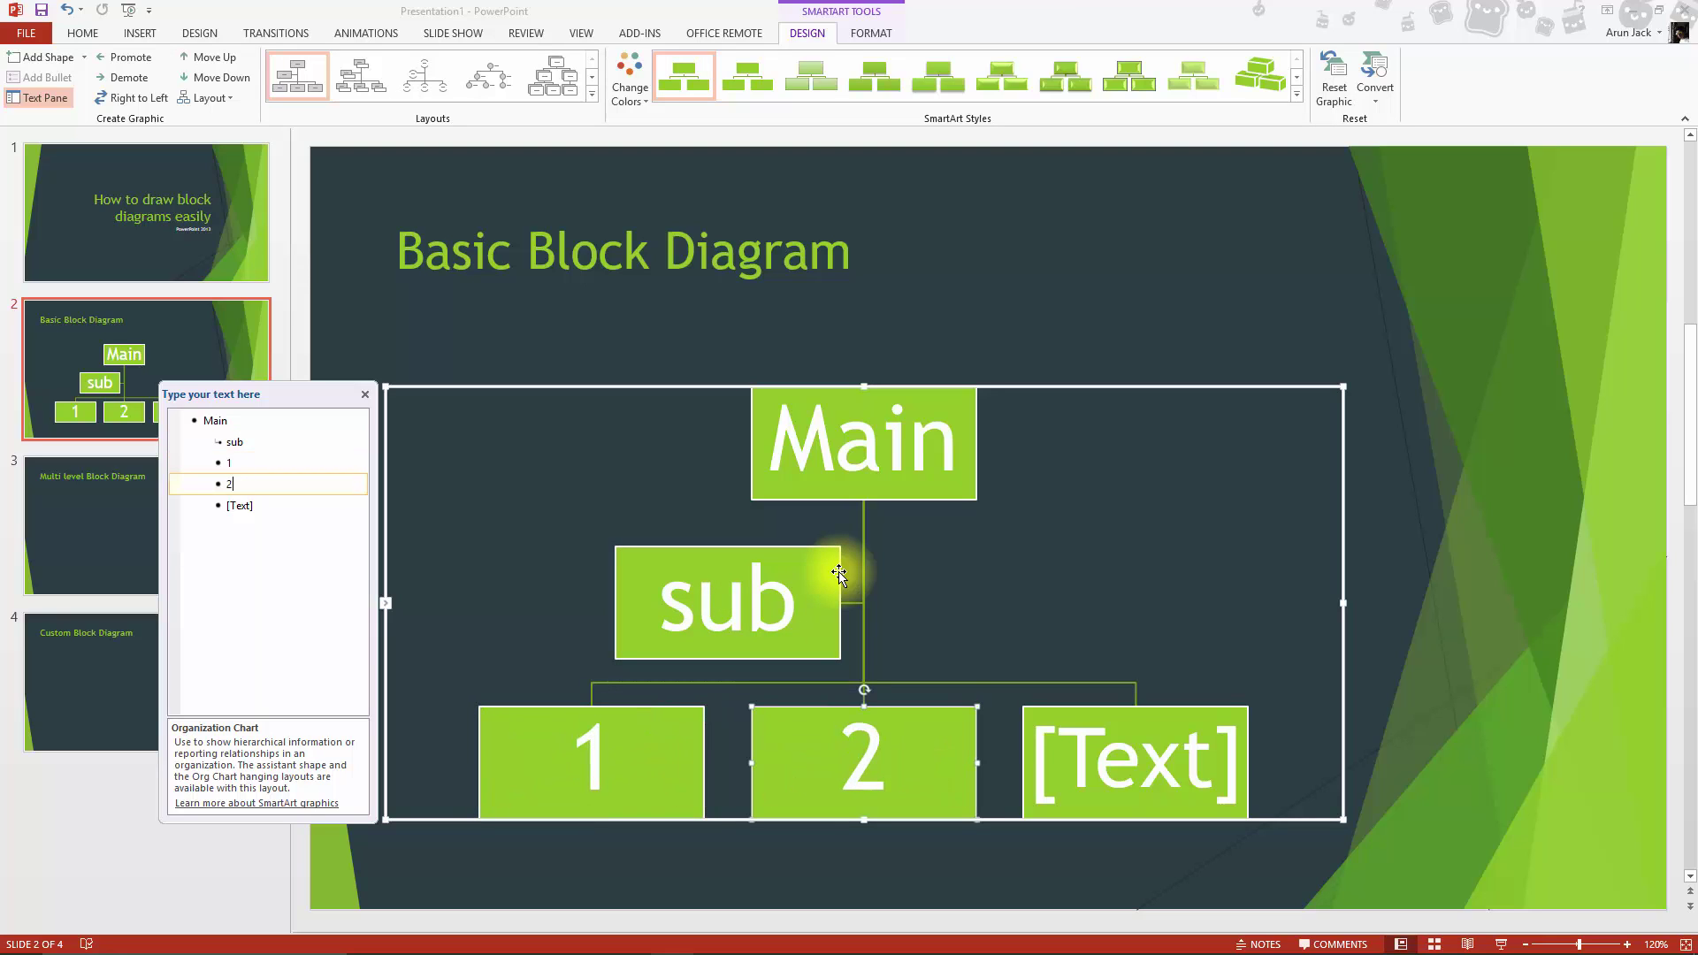
key(Down)
text(3)
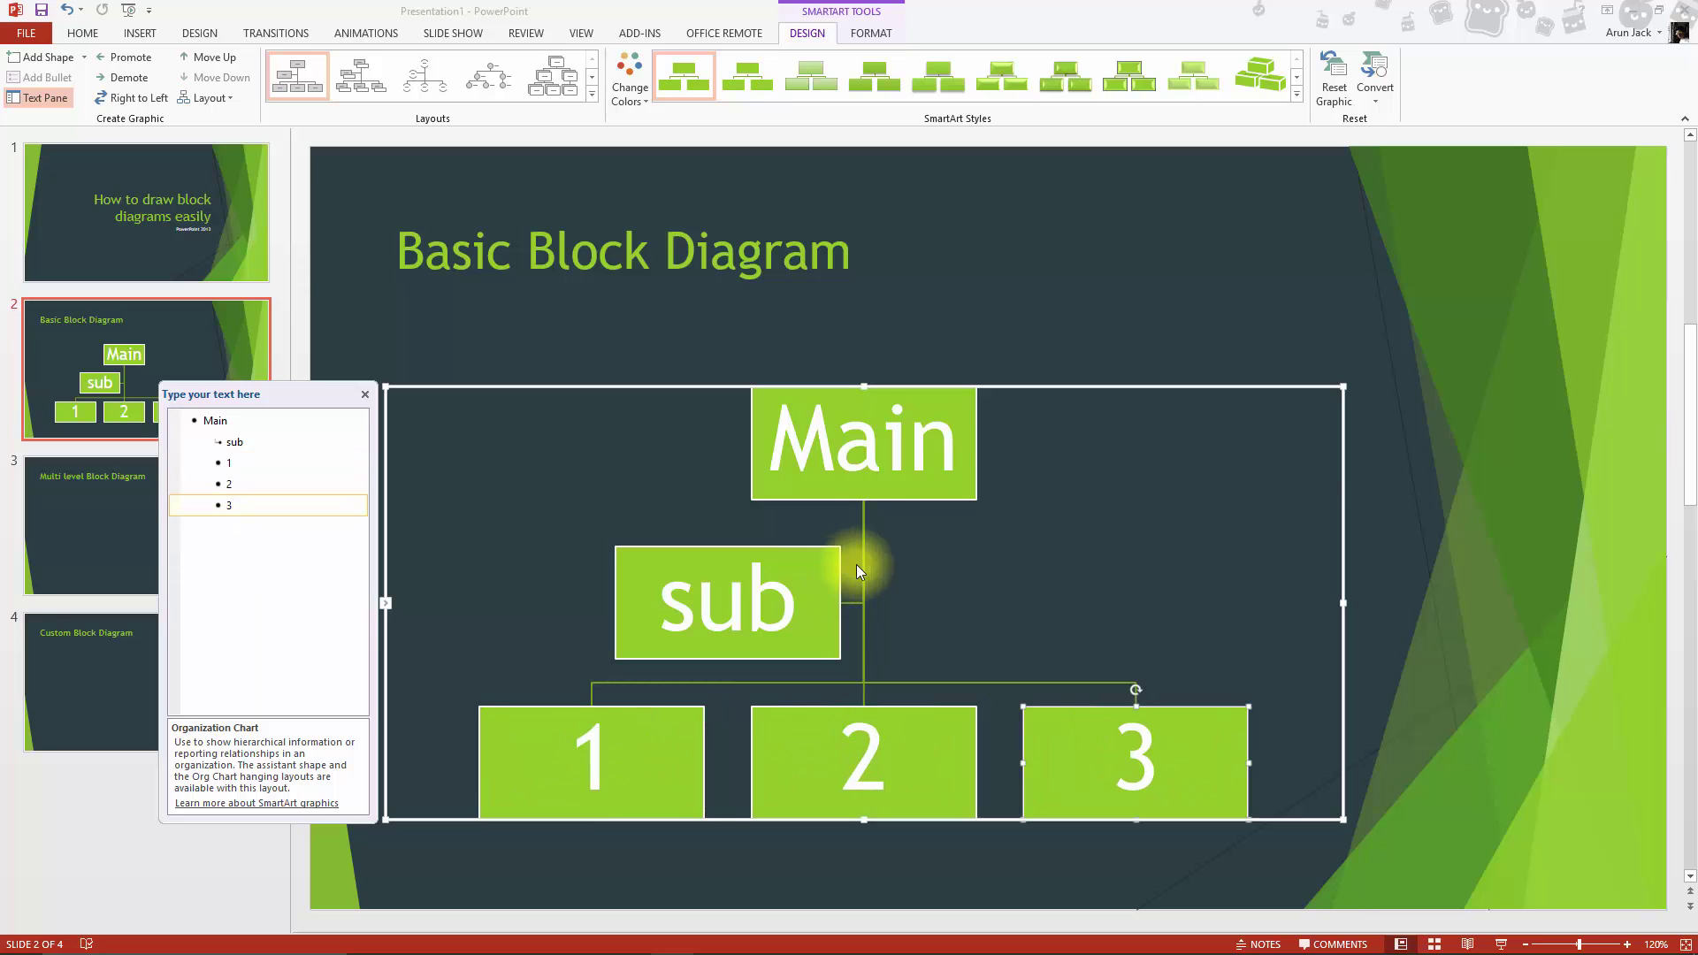
Try the 3-D Brick Scene style with a gold colour scheme on the org chart.
click(1297, 93)
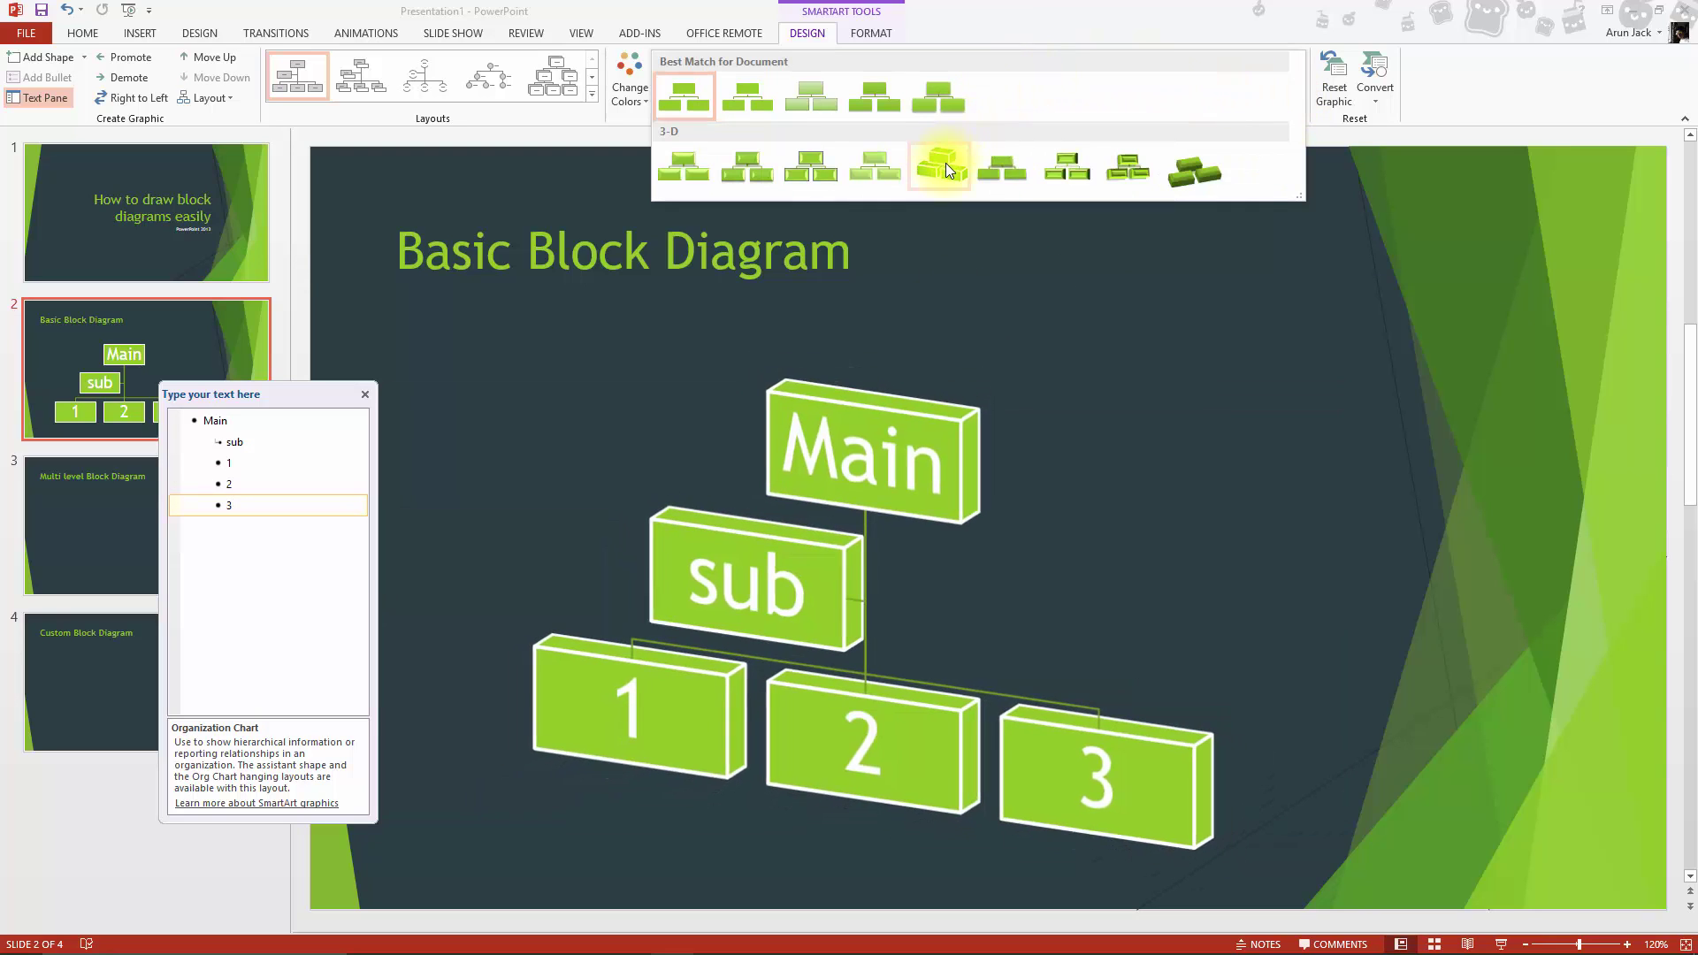
click(946, 163)
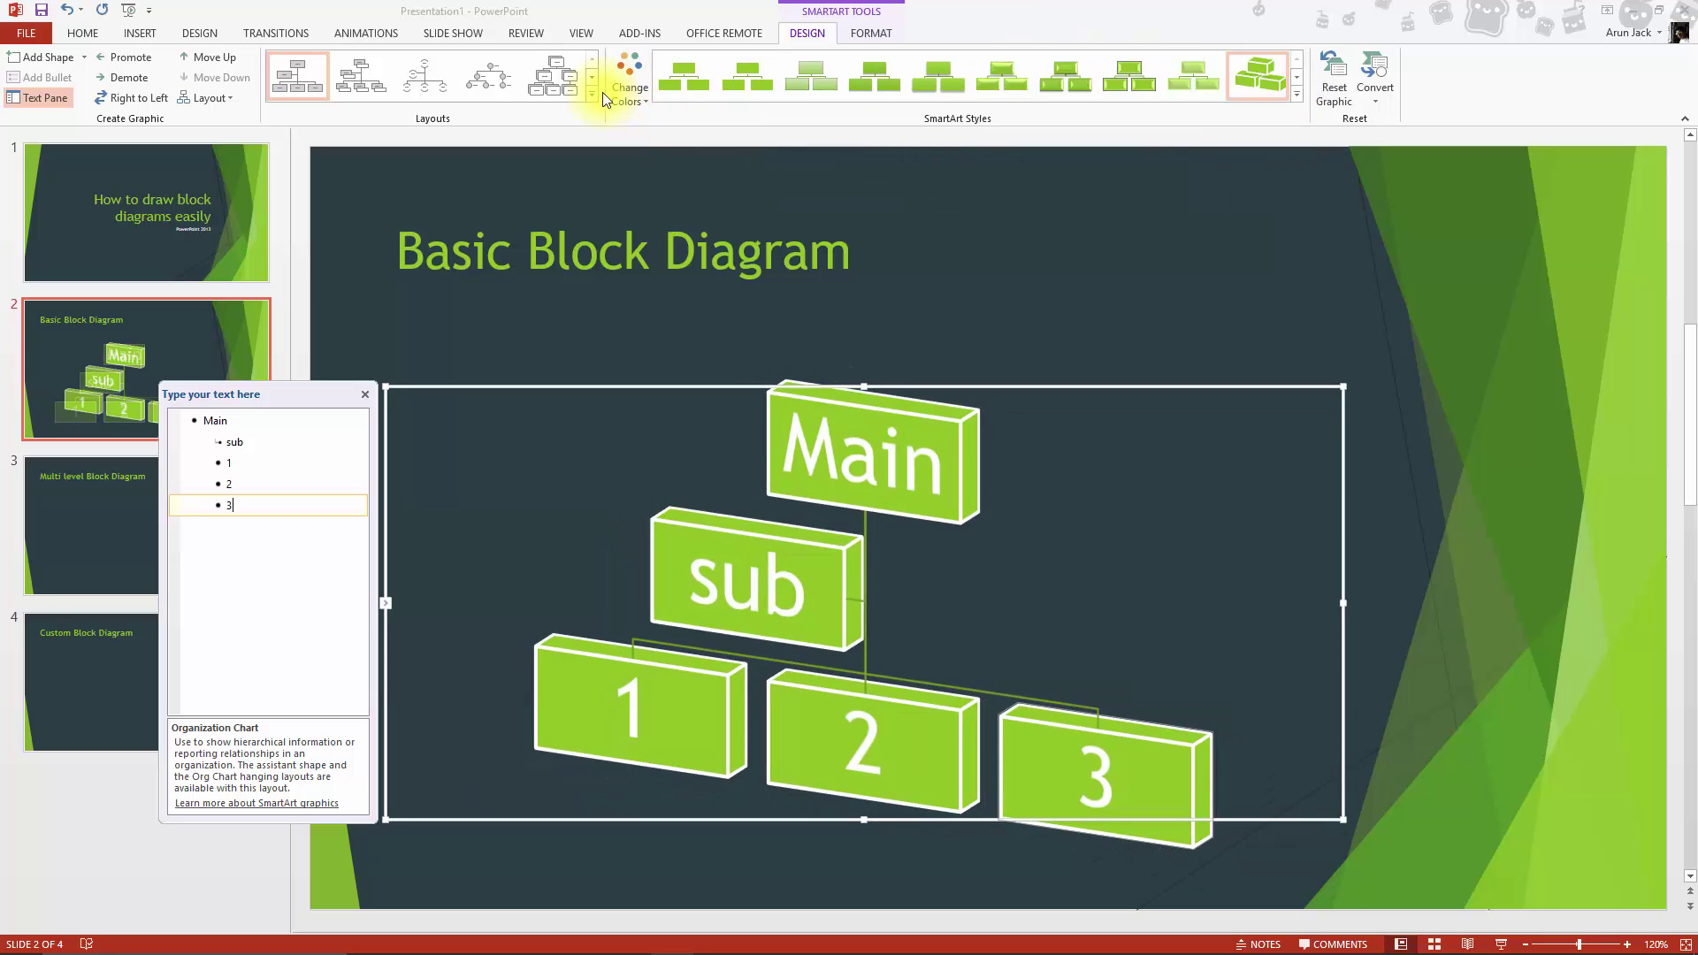
click(628, 94)
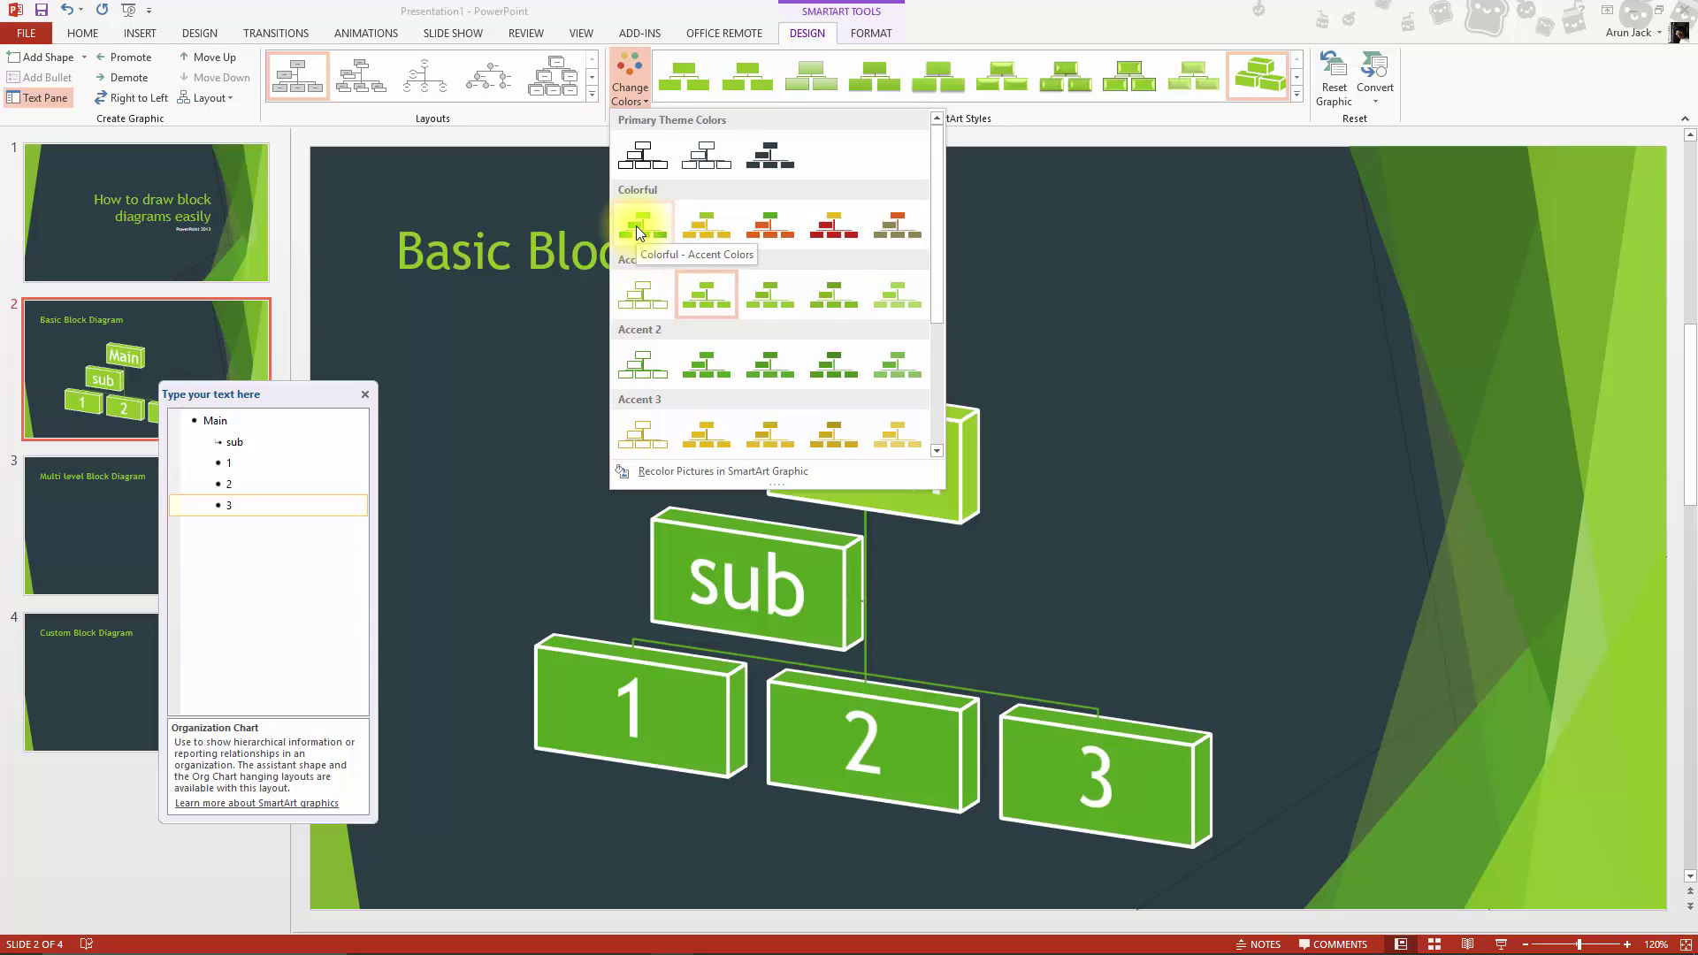
click(893, 430)
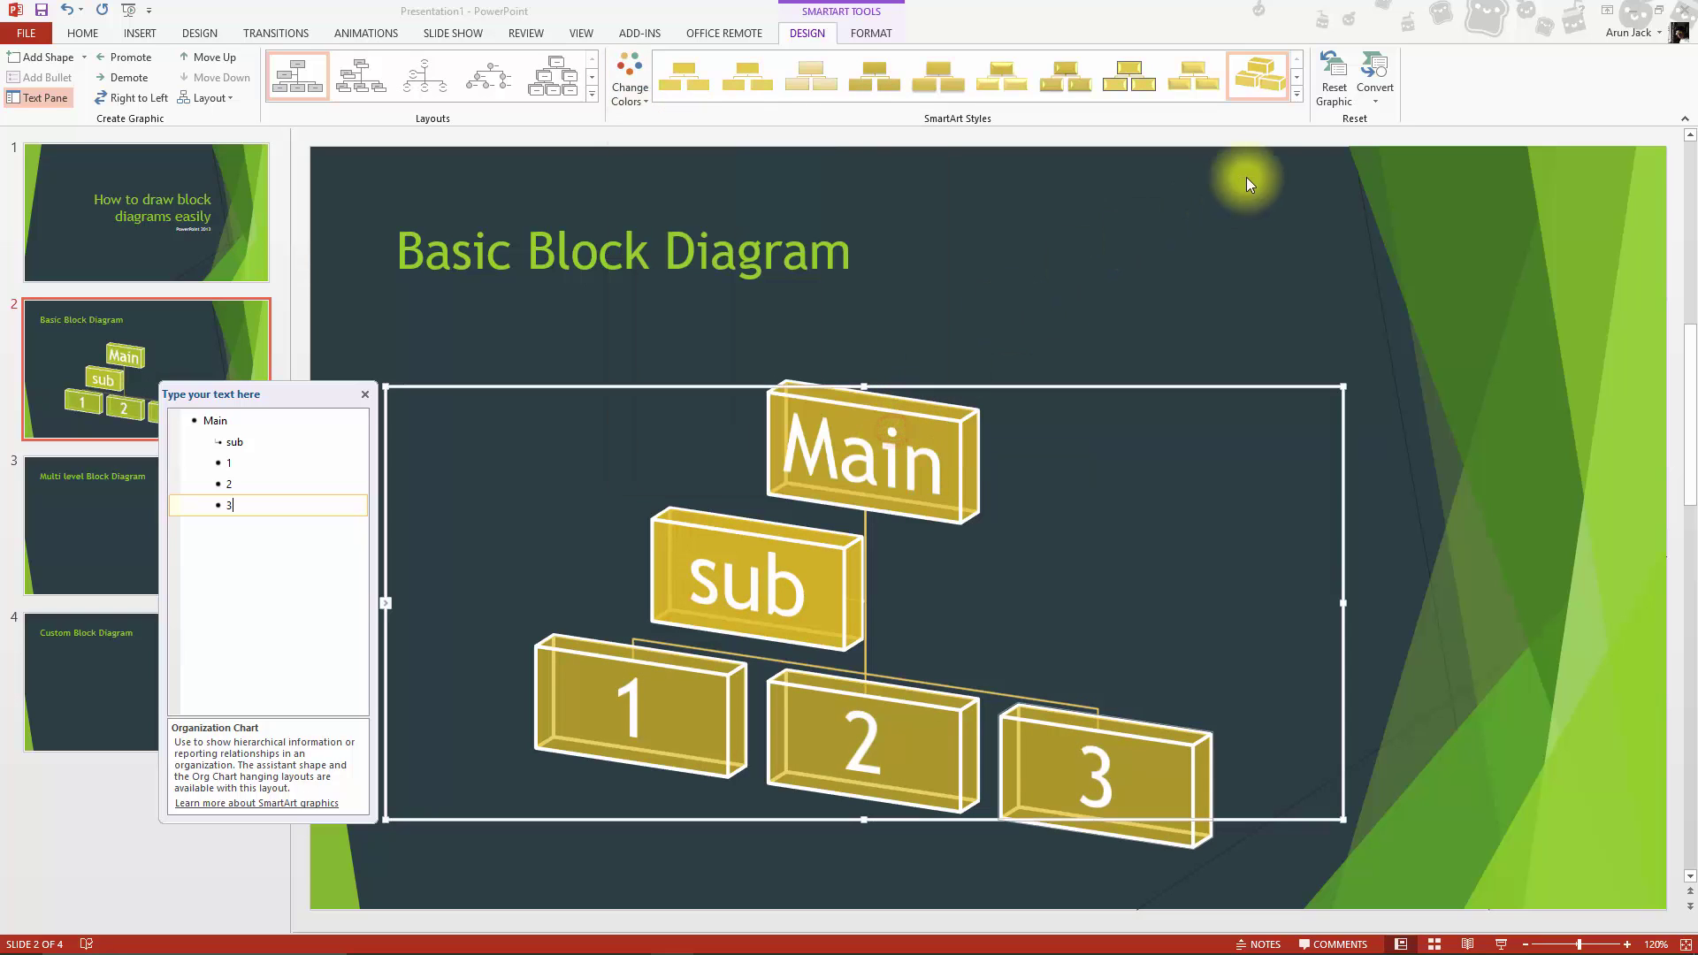
Apply the Polished style and the first Accent 1 colours for white boxes with black text.
click(1298, 96)
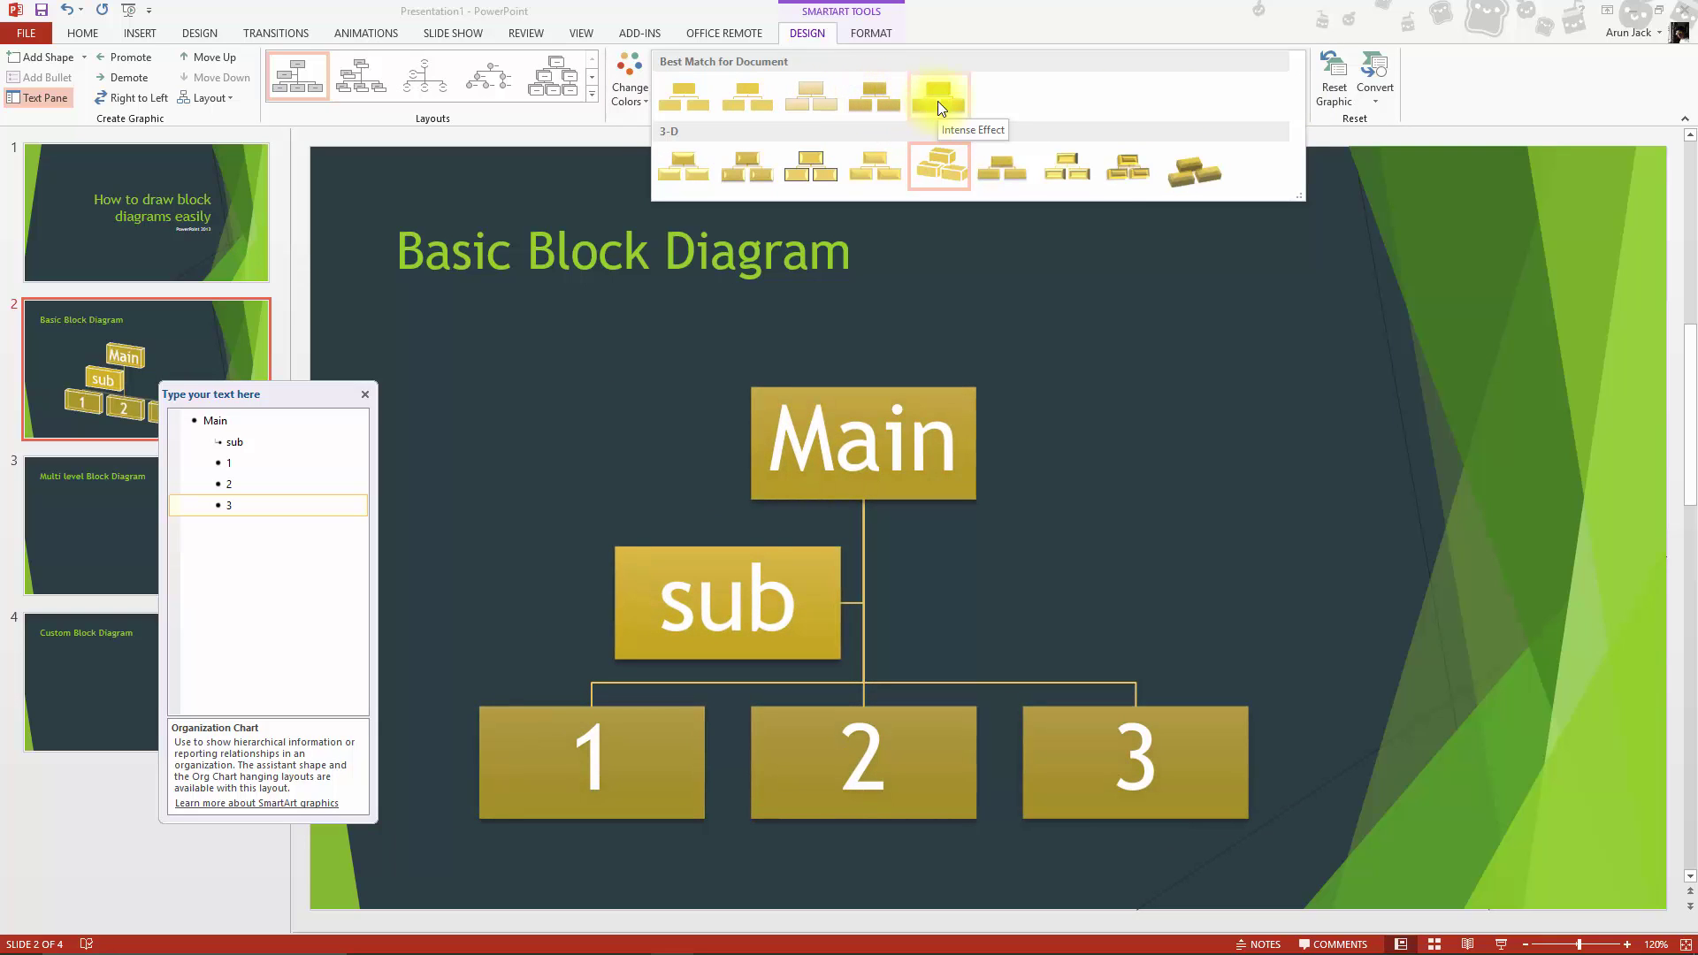
click(692, 172)
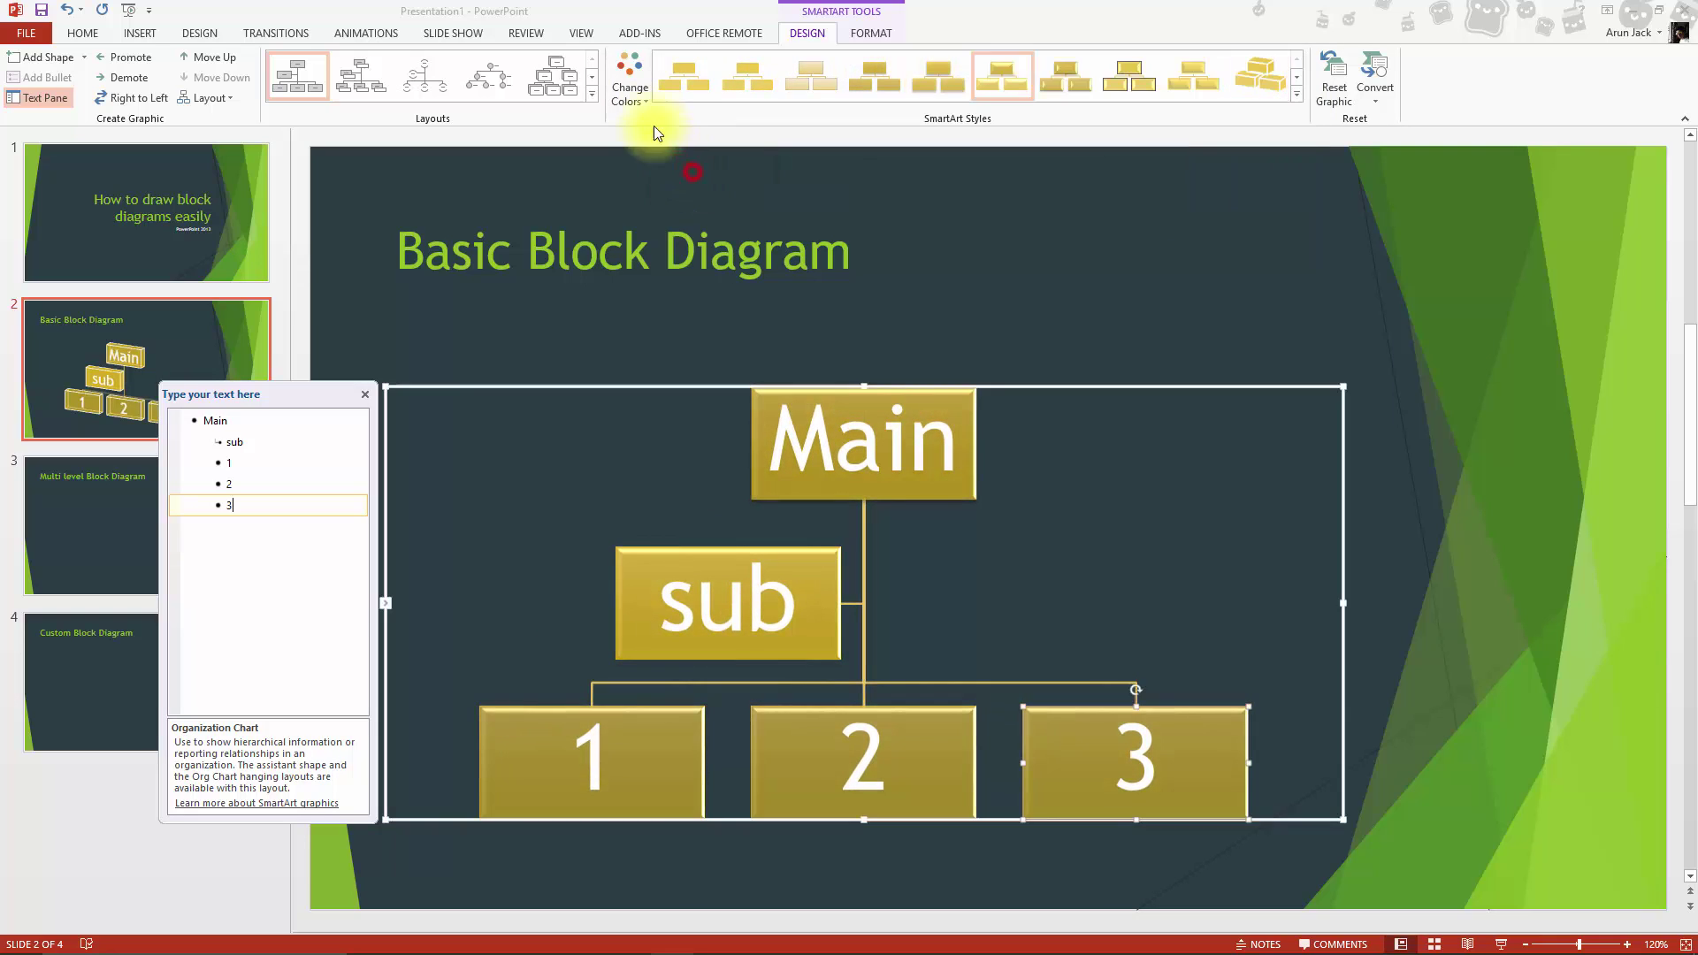
click(639, 92)
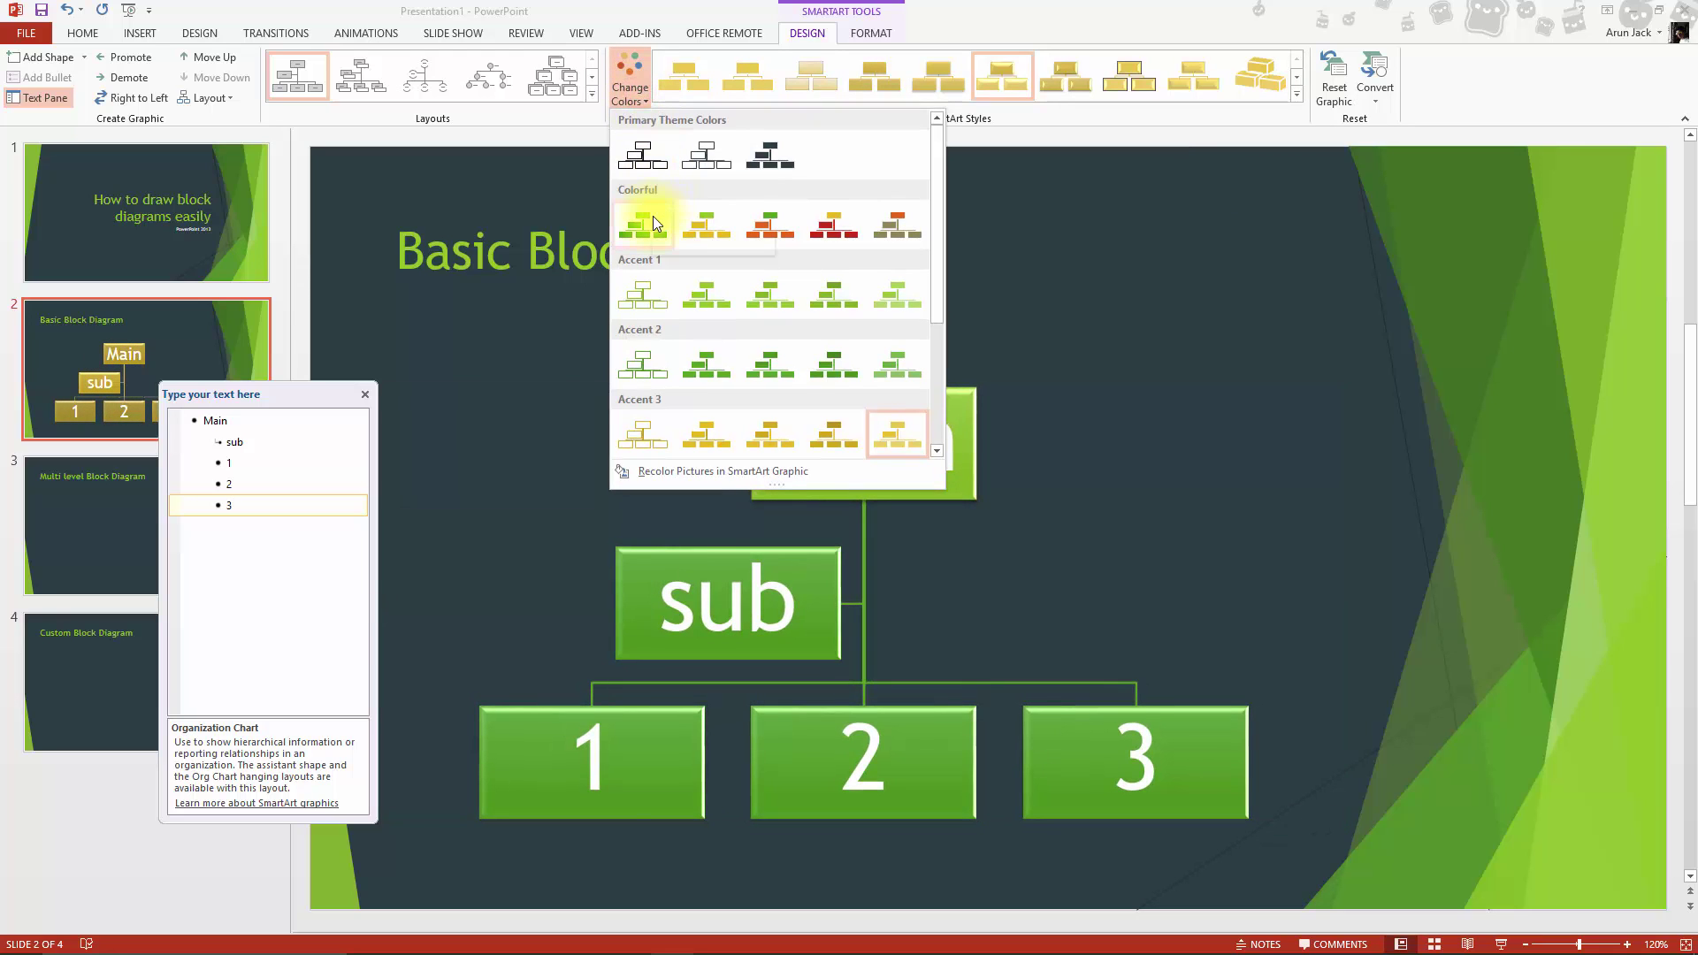
click(697, 219)
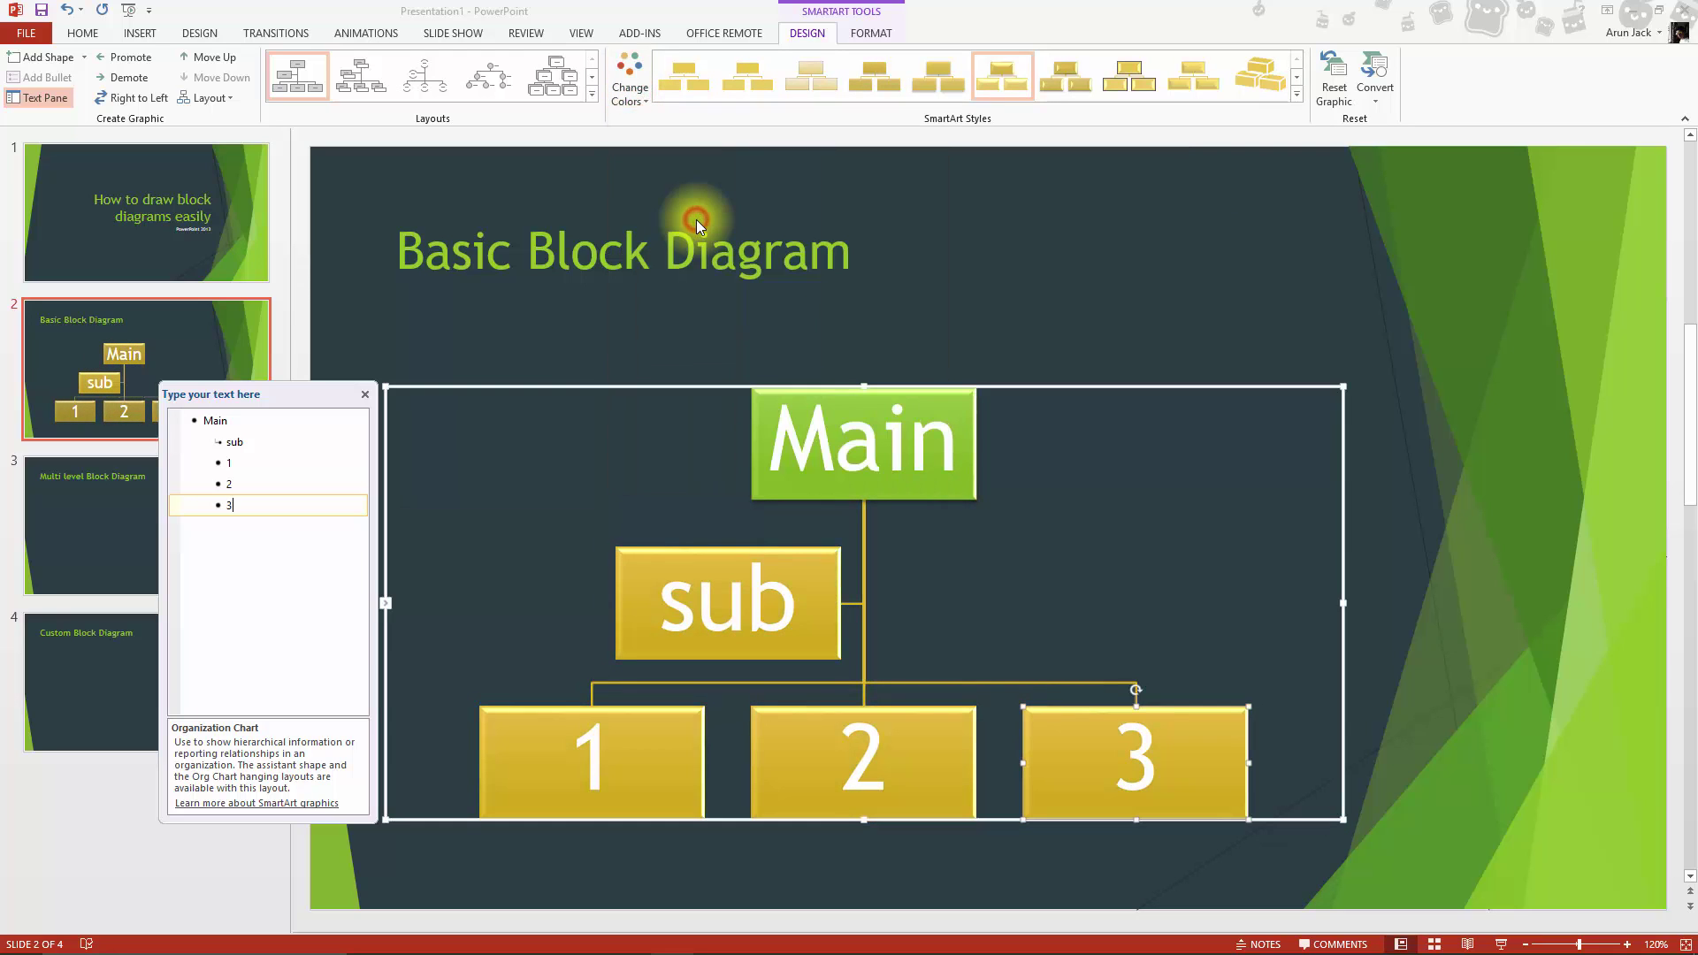
click(629, 84)
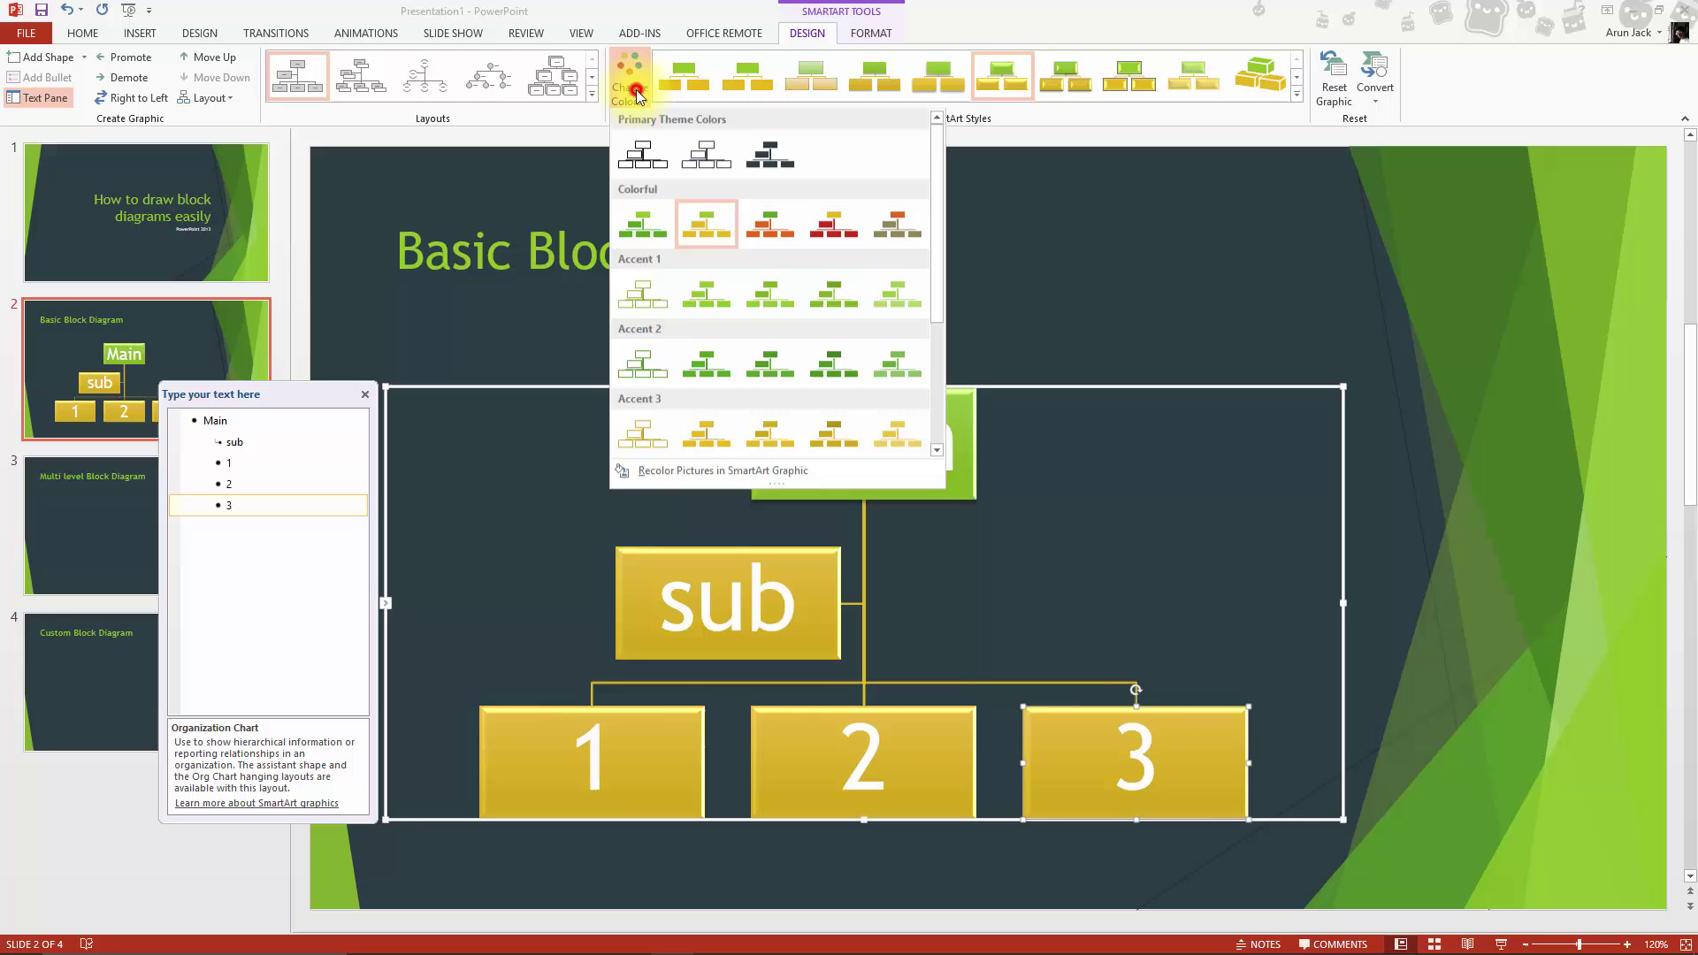
click(651, 293)
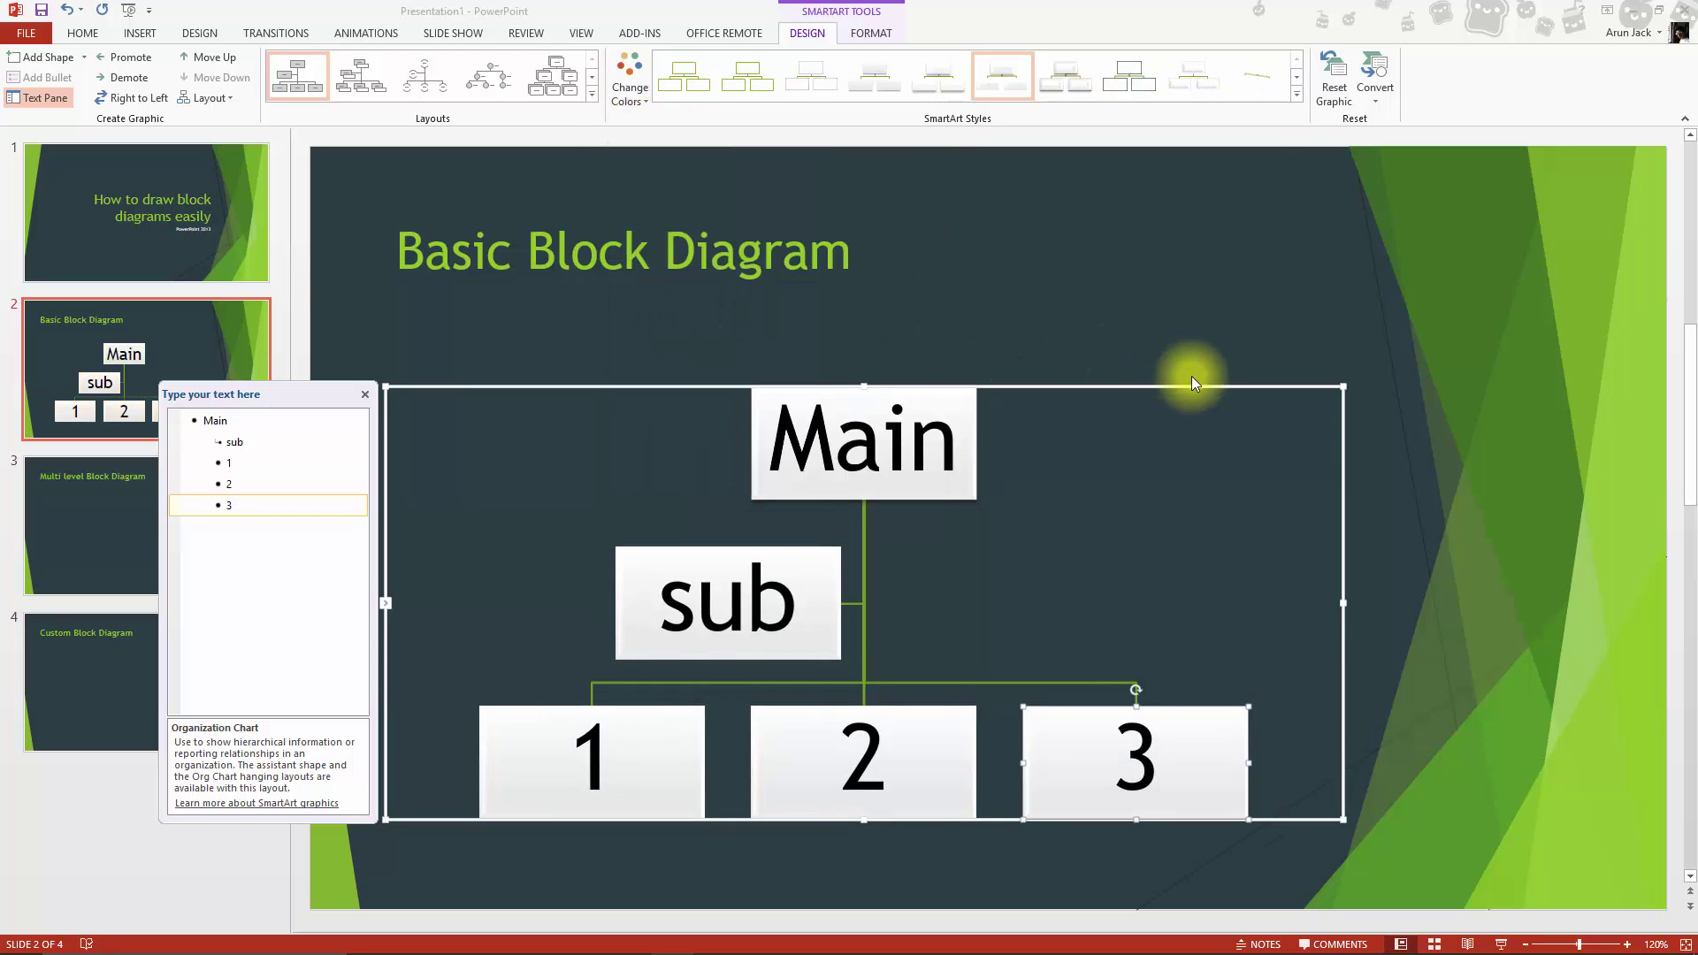
click(57, 500)
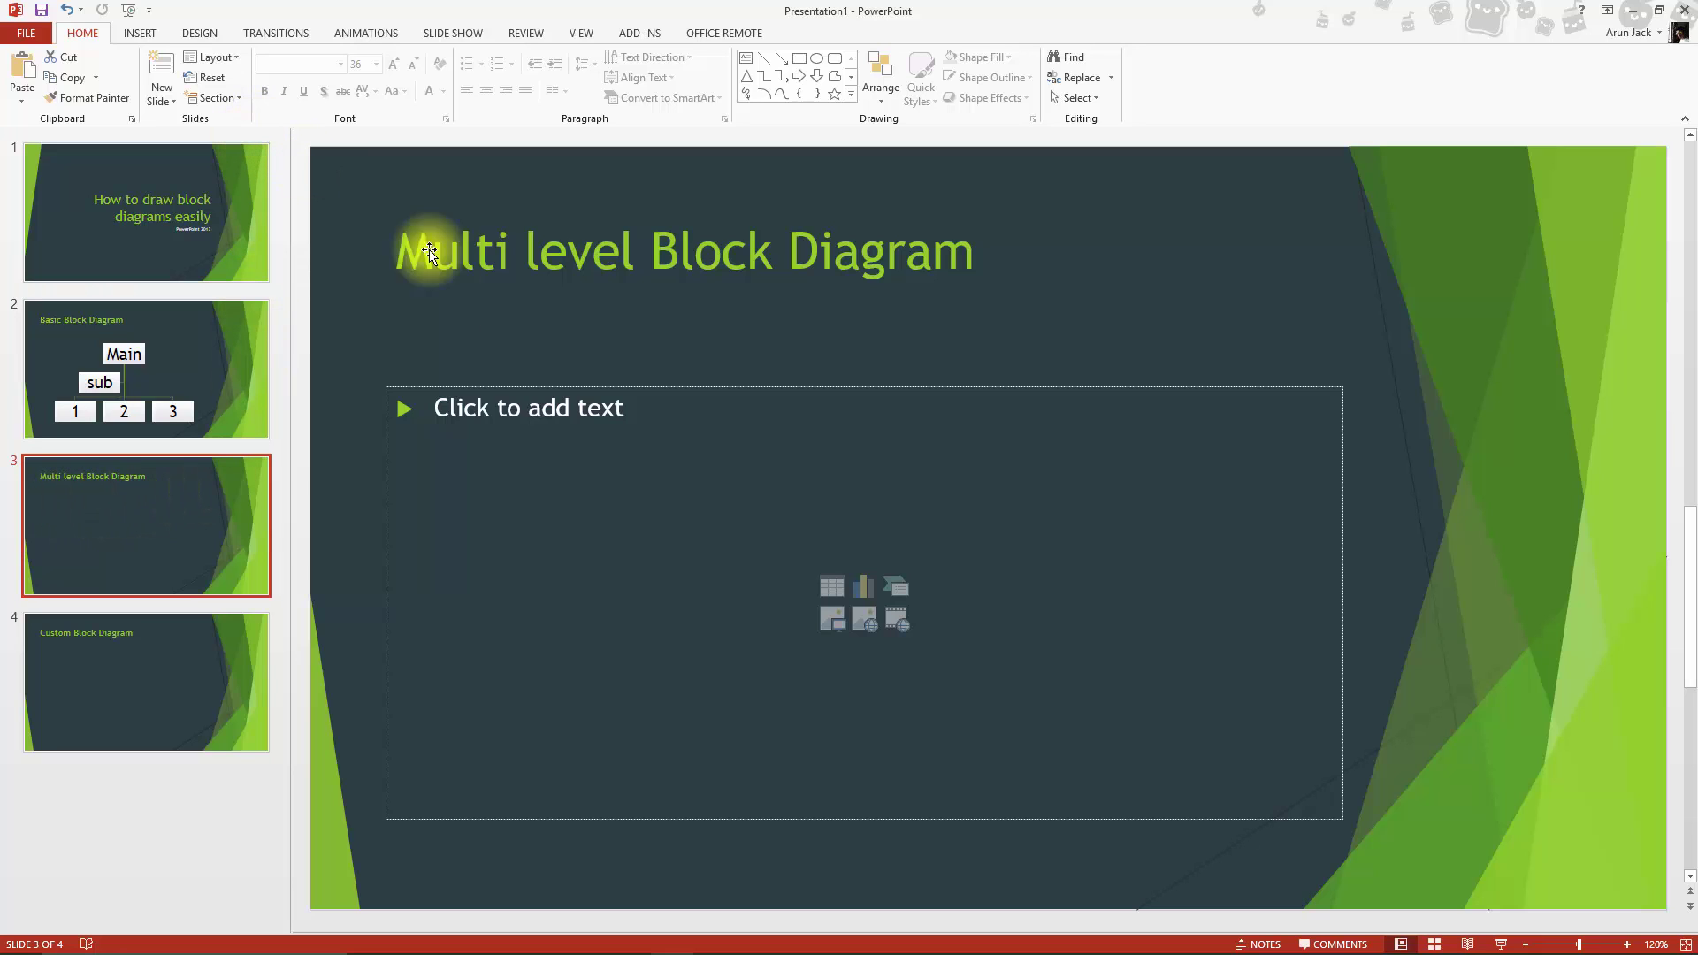
Insert a Half Circle Organization Chart from the Hierarchy category on slide 3.
click(896, 587)
click(617, 439)
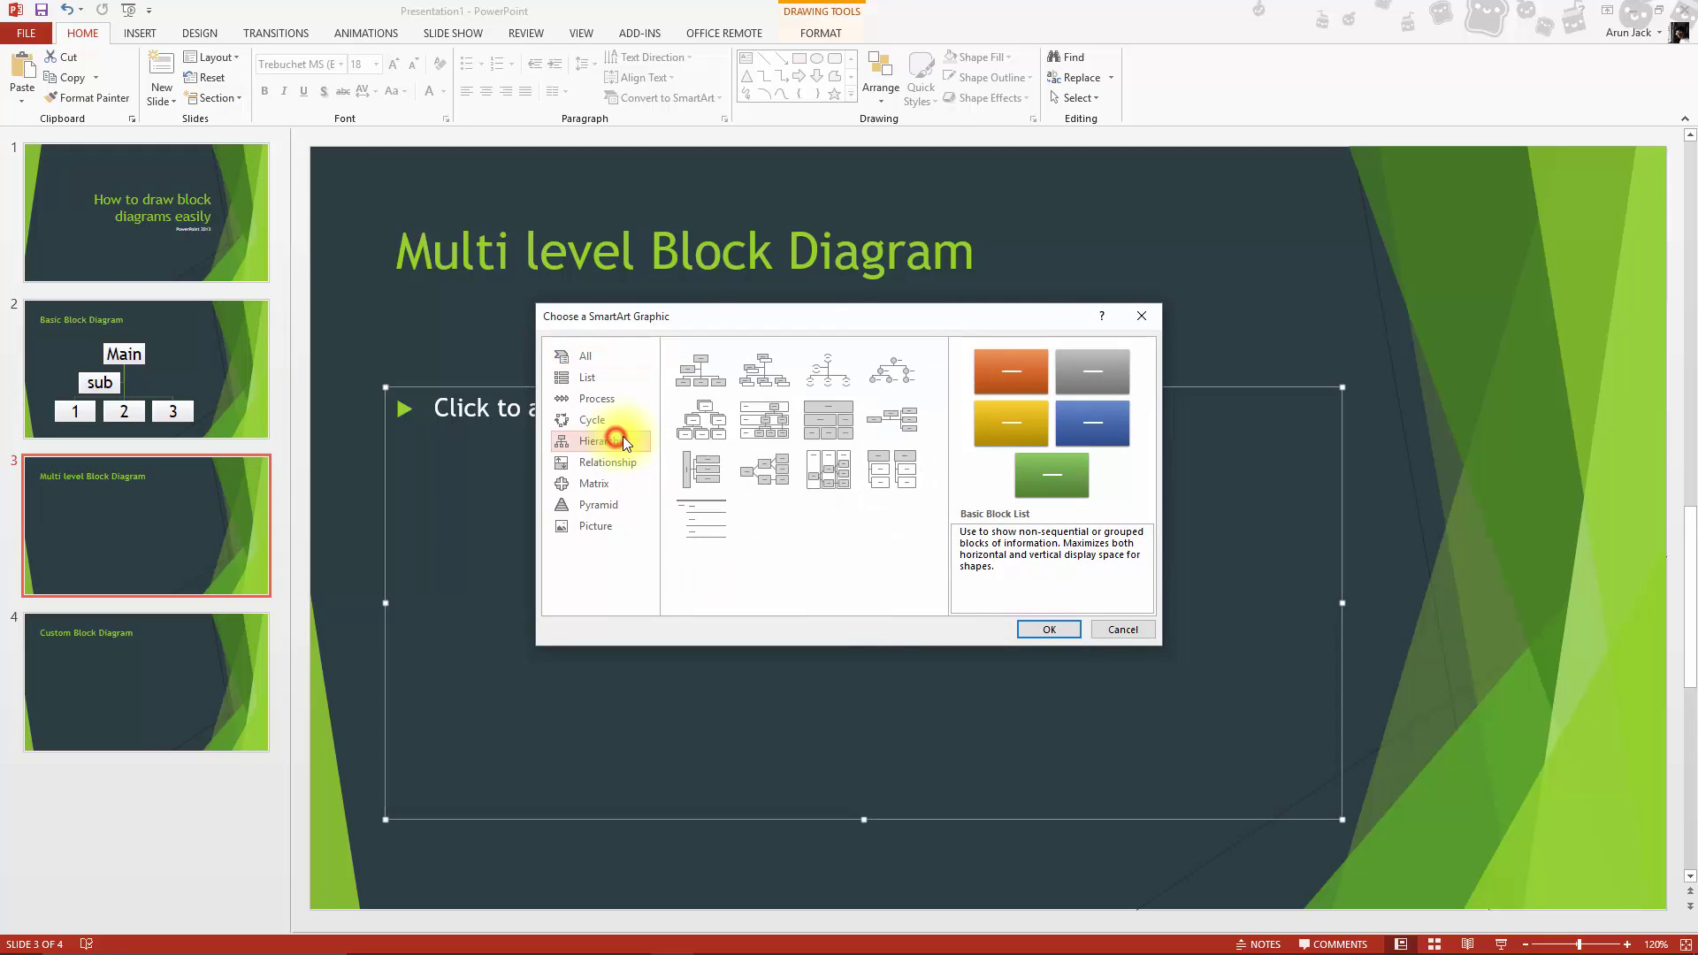
click(682, 380)
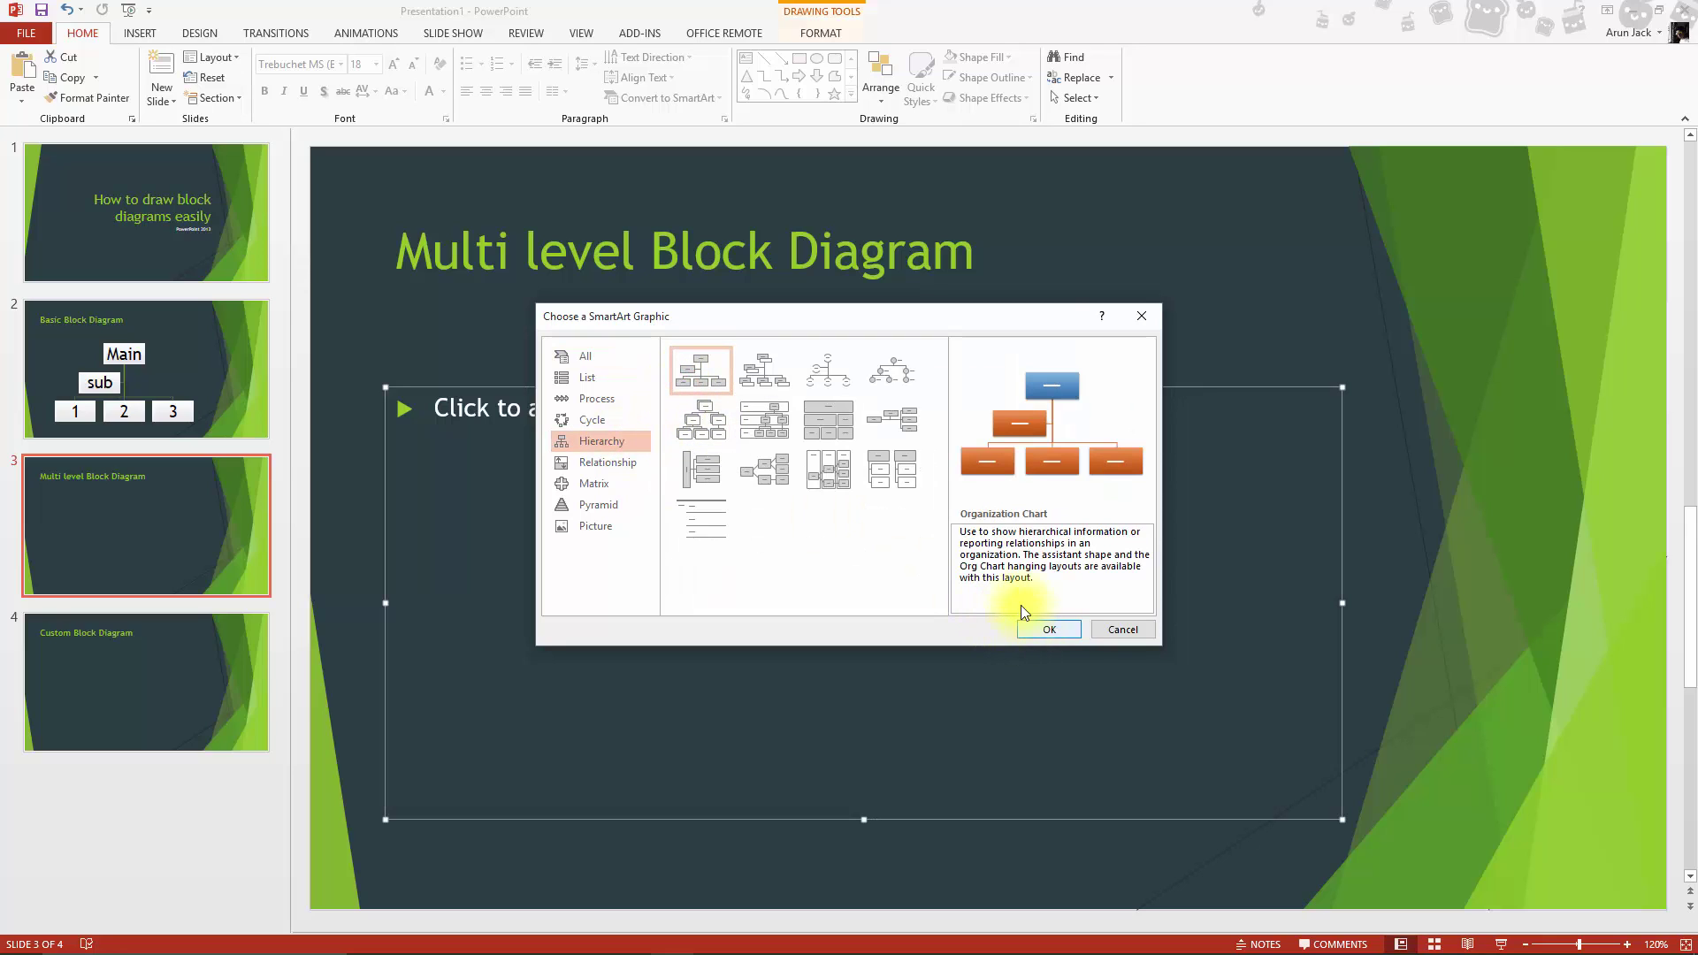
click(829, 378)
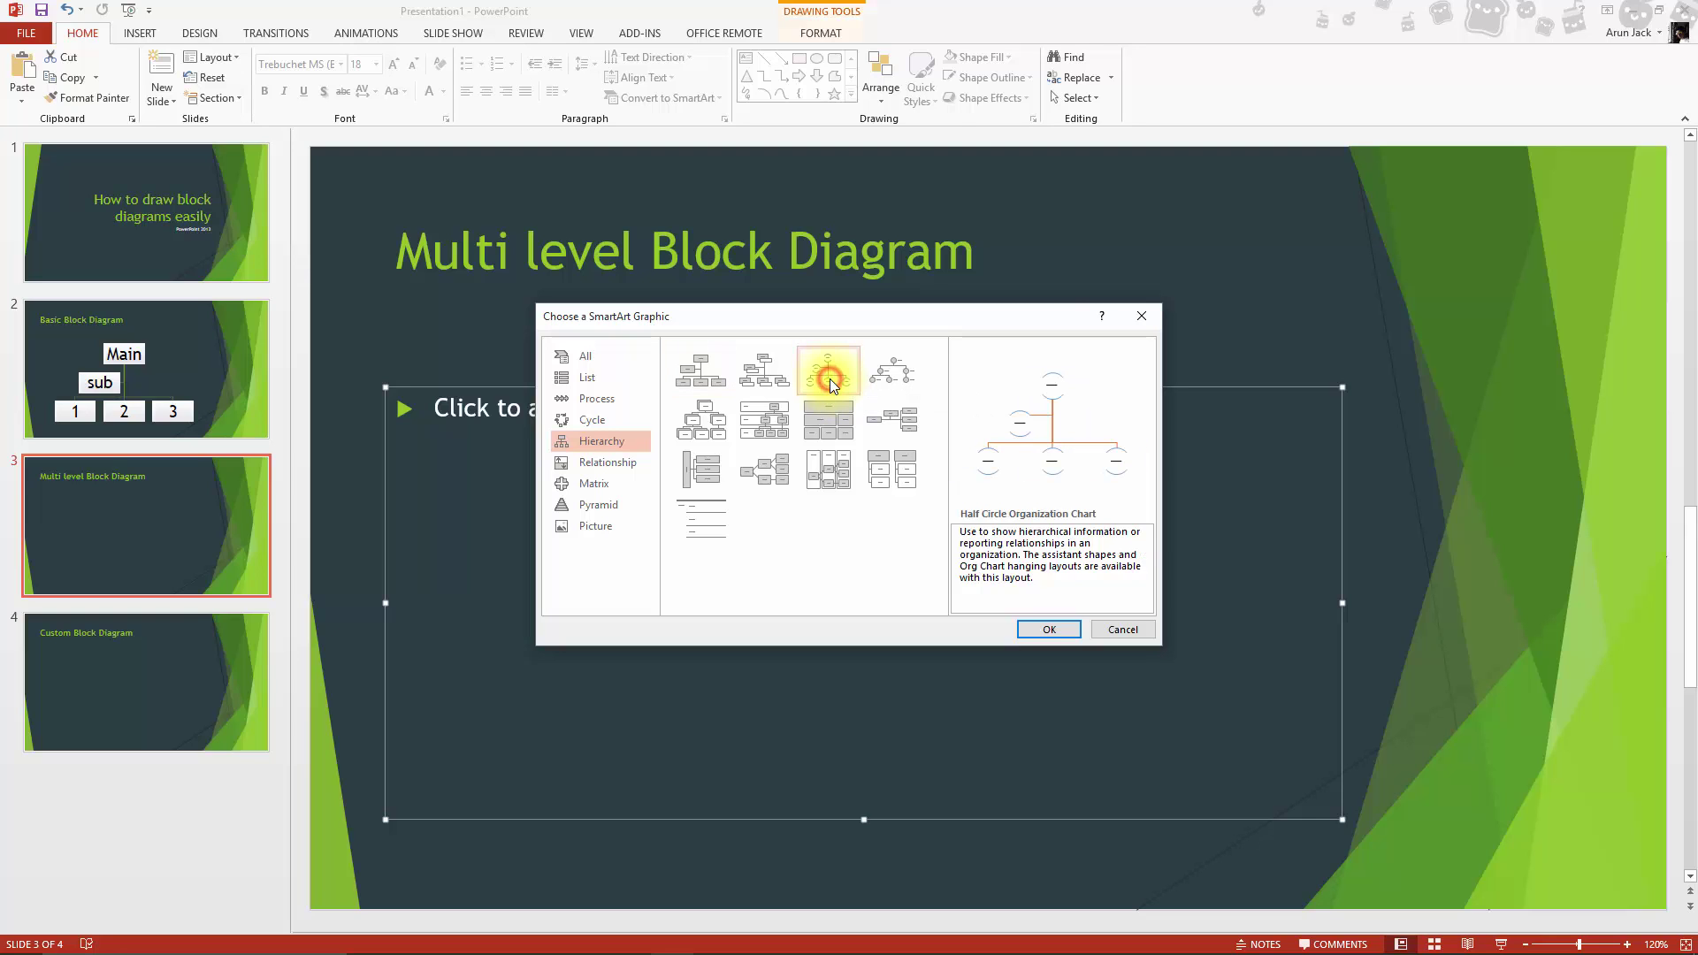
click(1050, 630)
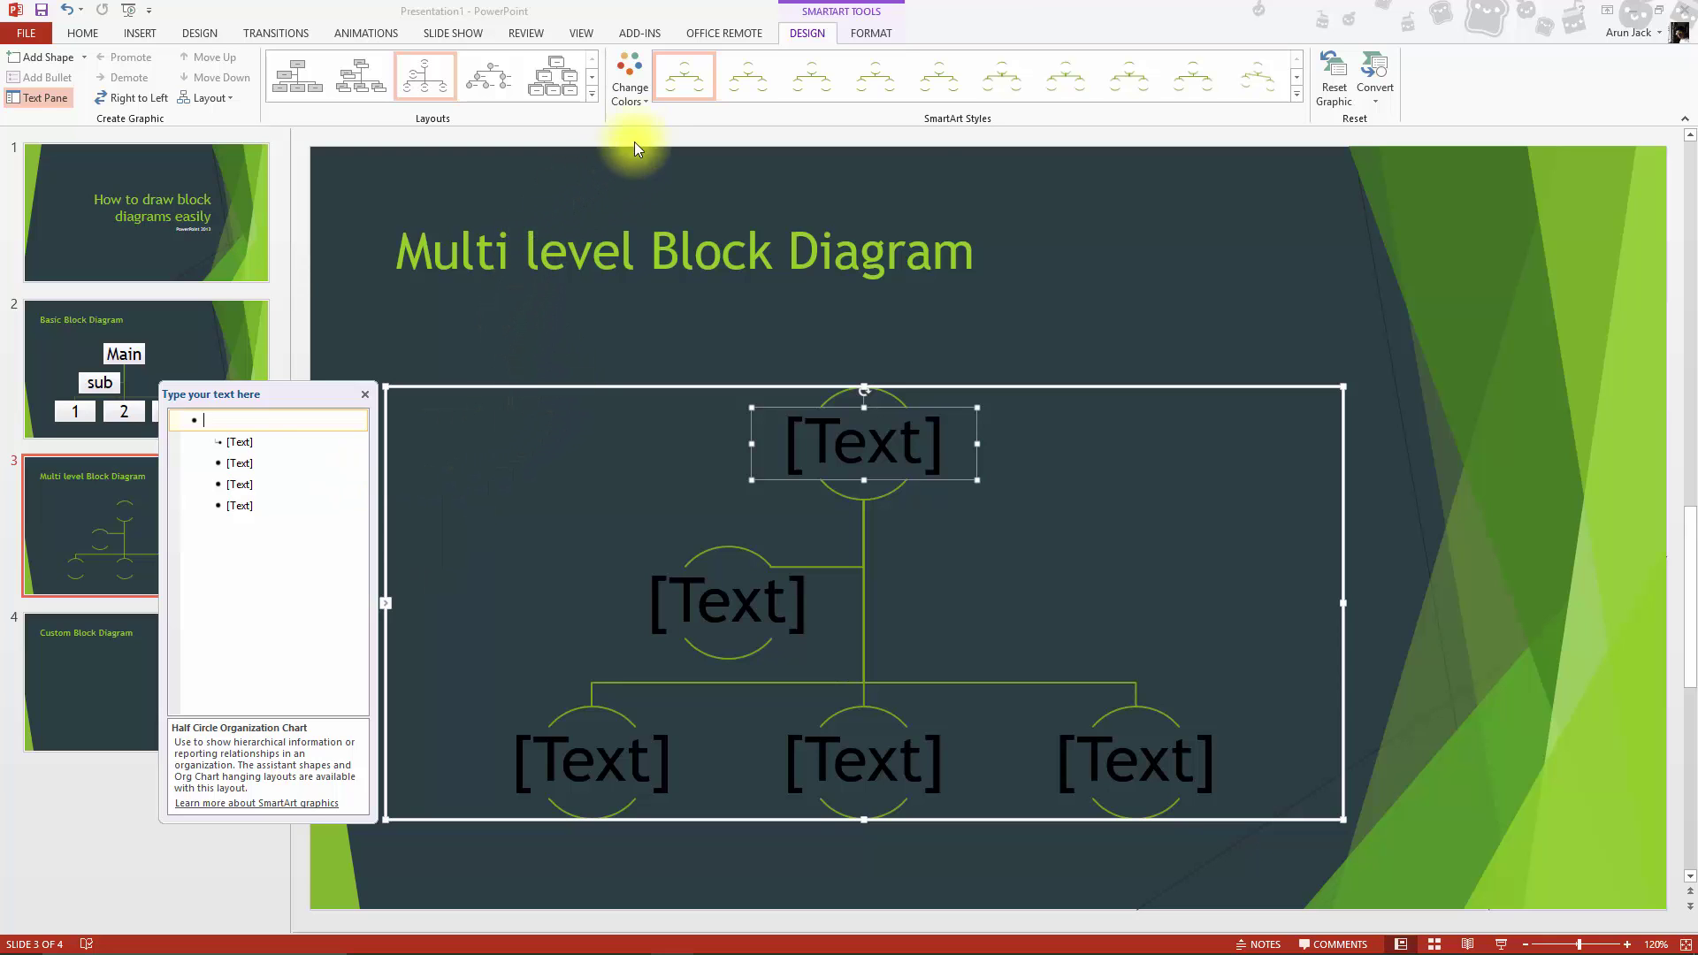
Apply Colorful Accent 3 to 4 colours and the Cartoon 3-D style to the Half Circle chart.
click(628, 103)
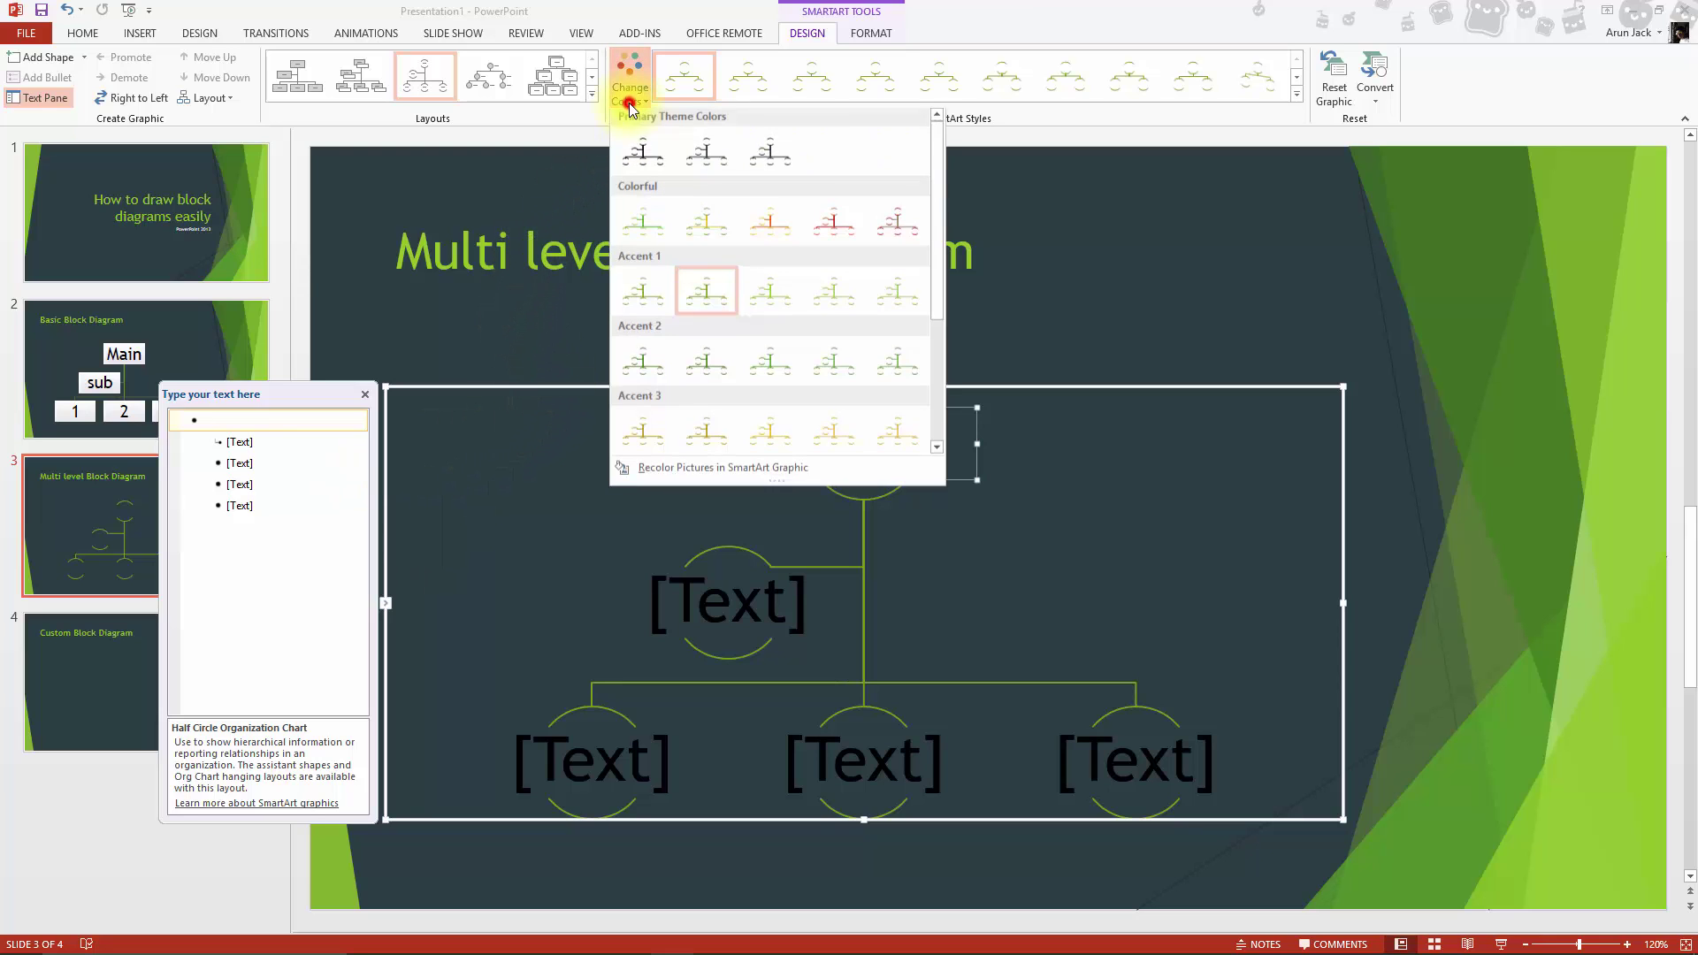
click(750, 221)
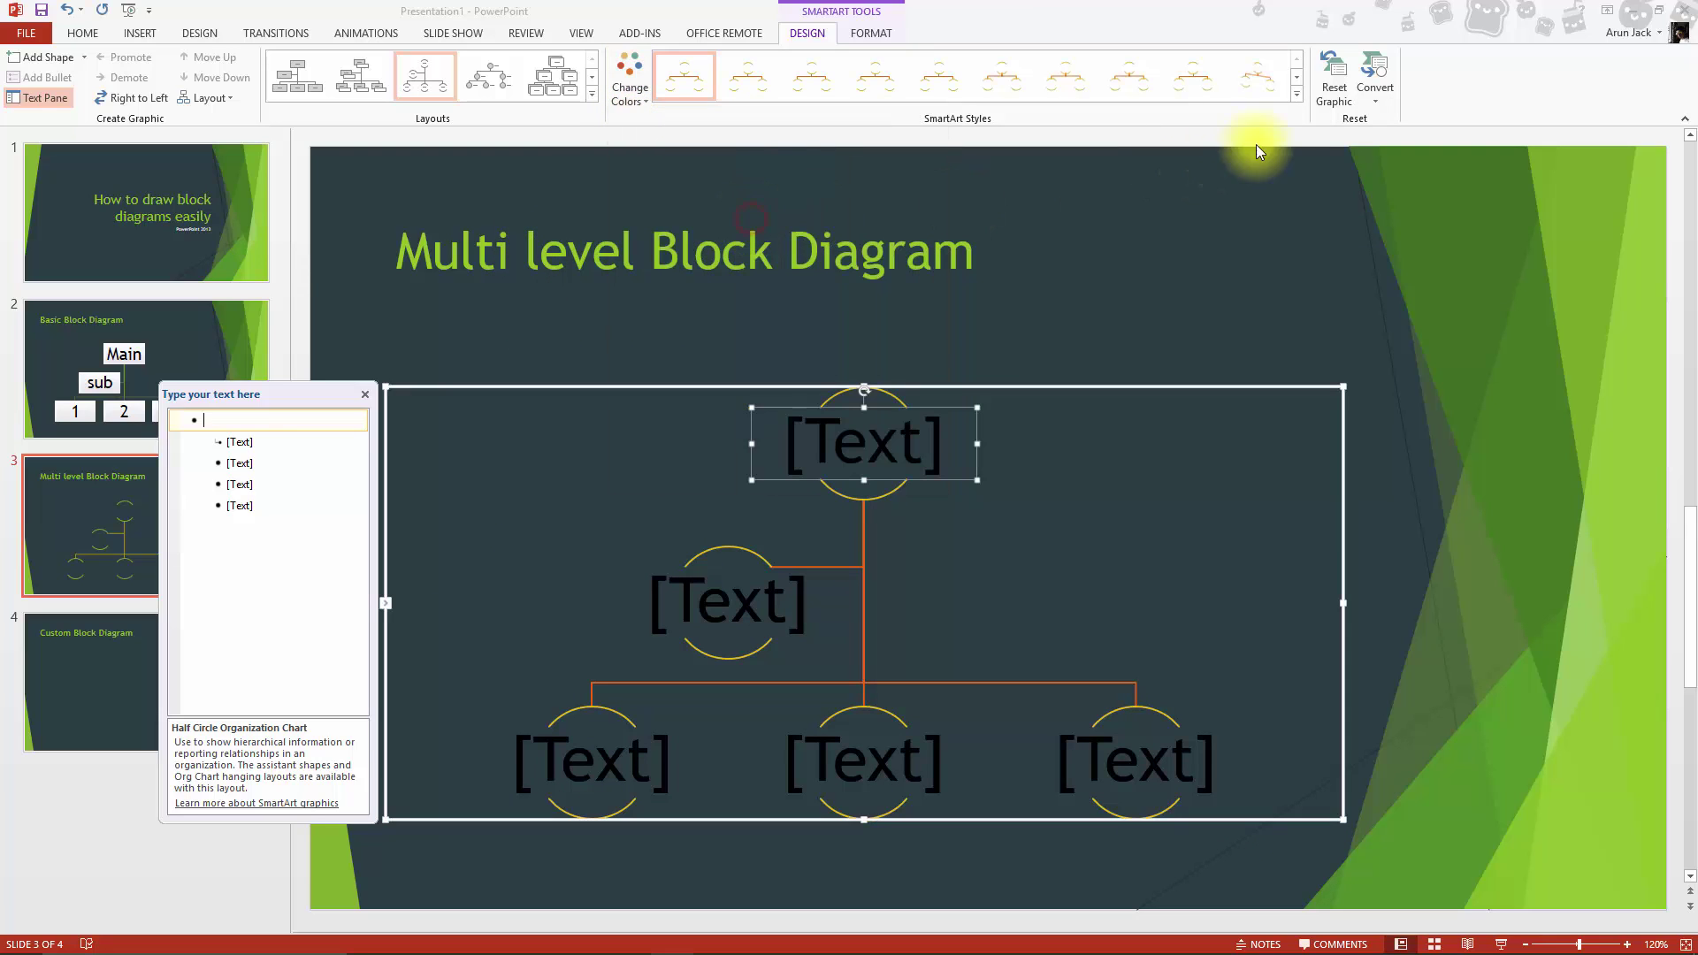
click(1297, 92)
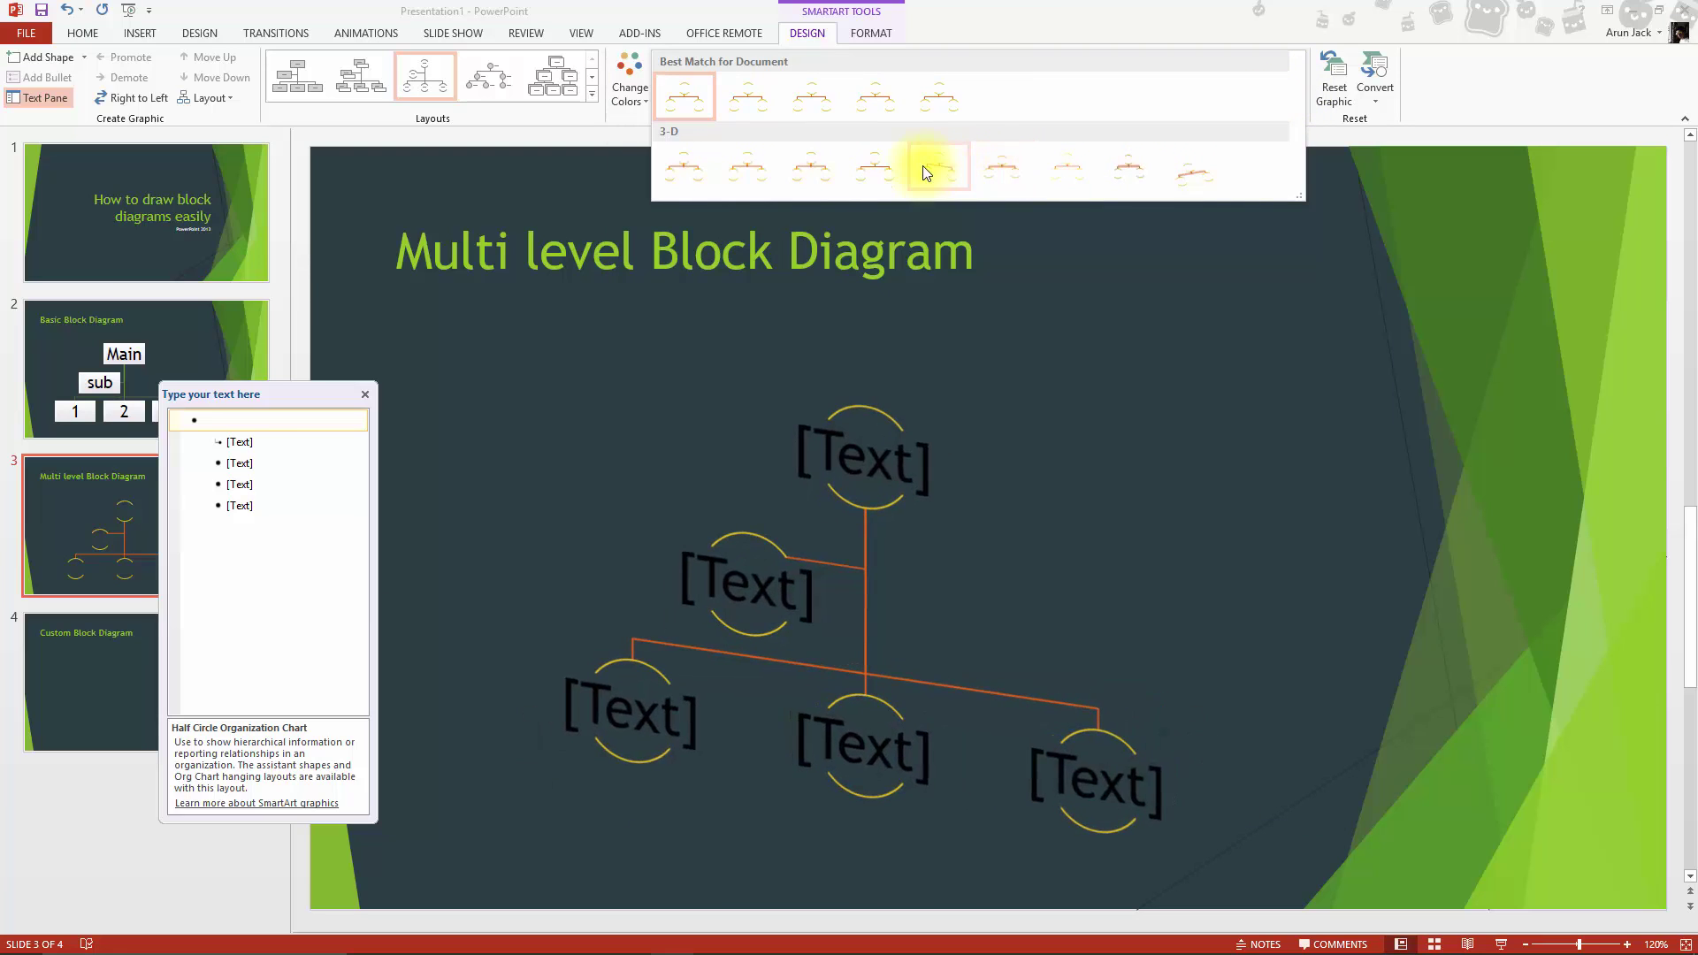
click(840, 173)
click(258, 422)
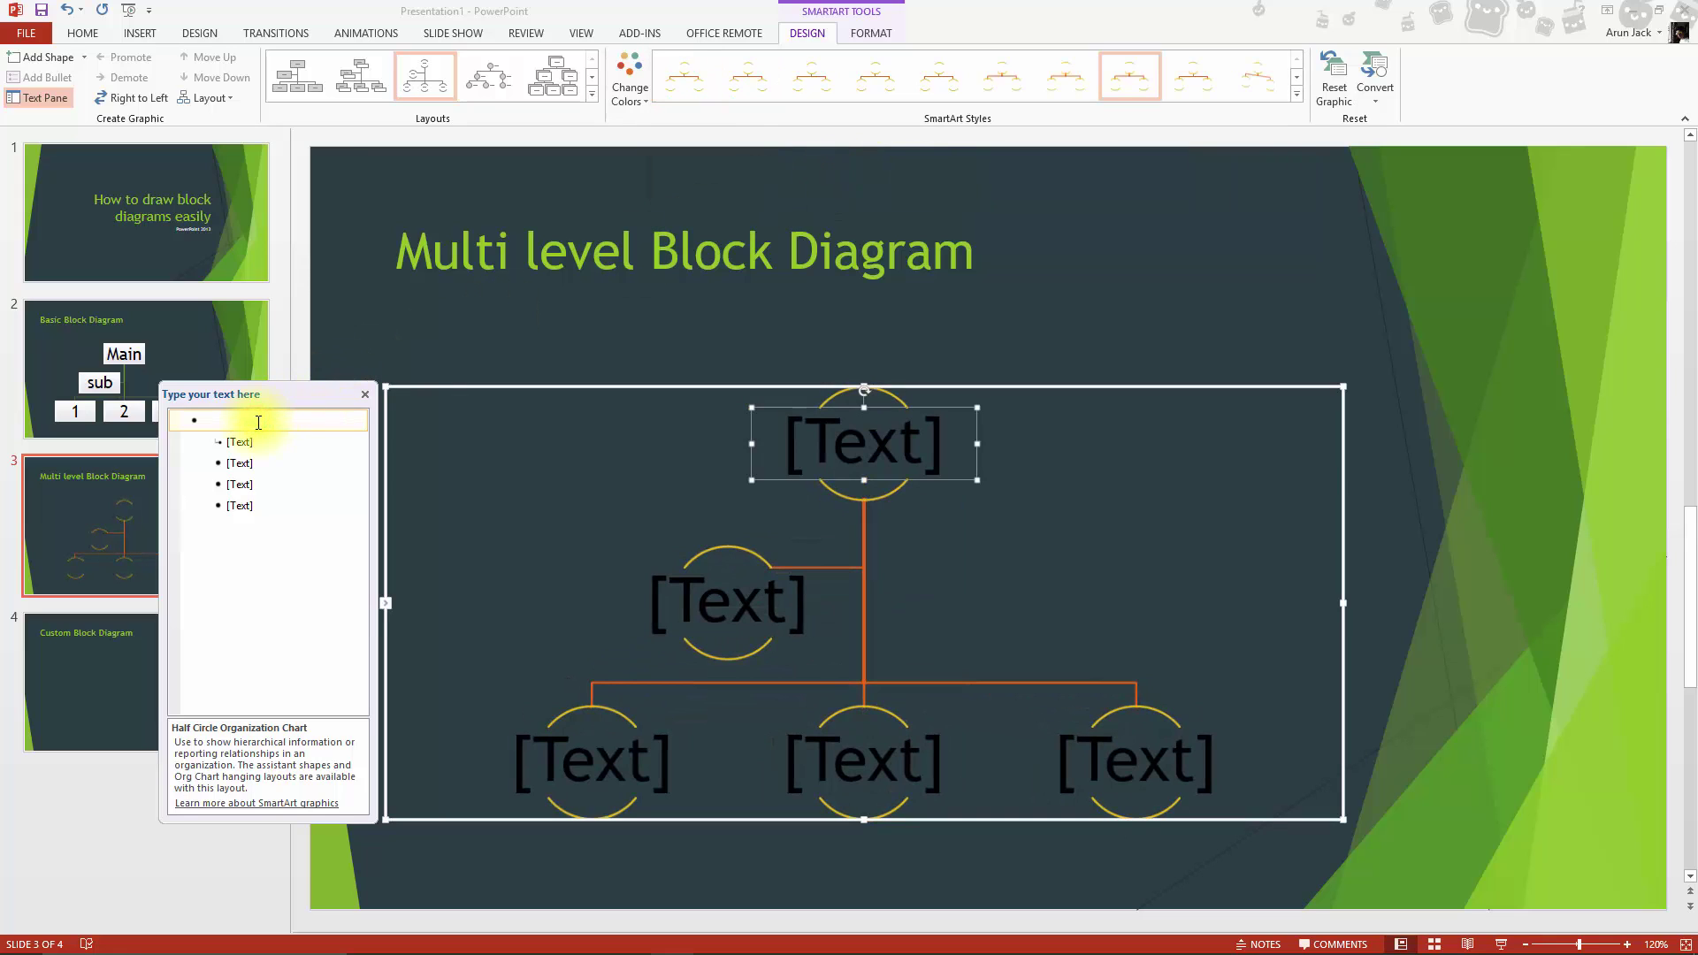
Type Main, Sub1 and Sub2, with mini sub1 and mini sub2 indented under Sub2.
text(Main)
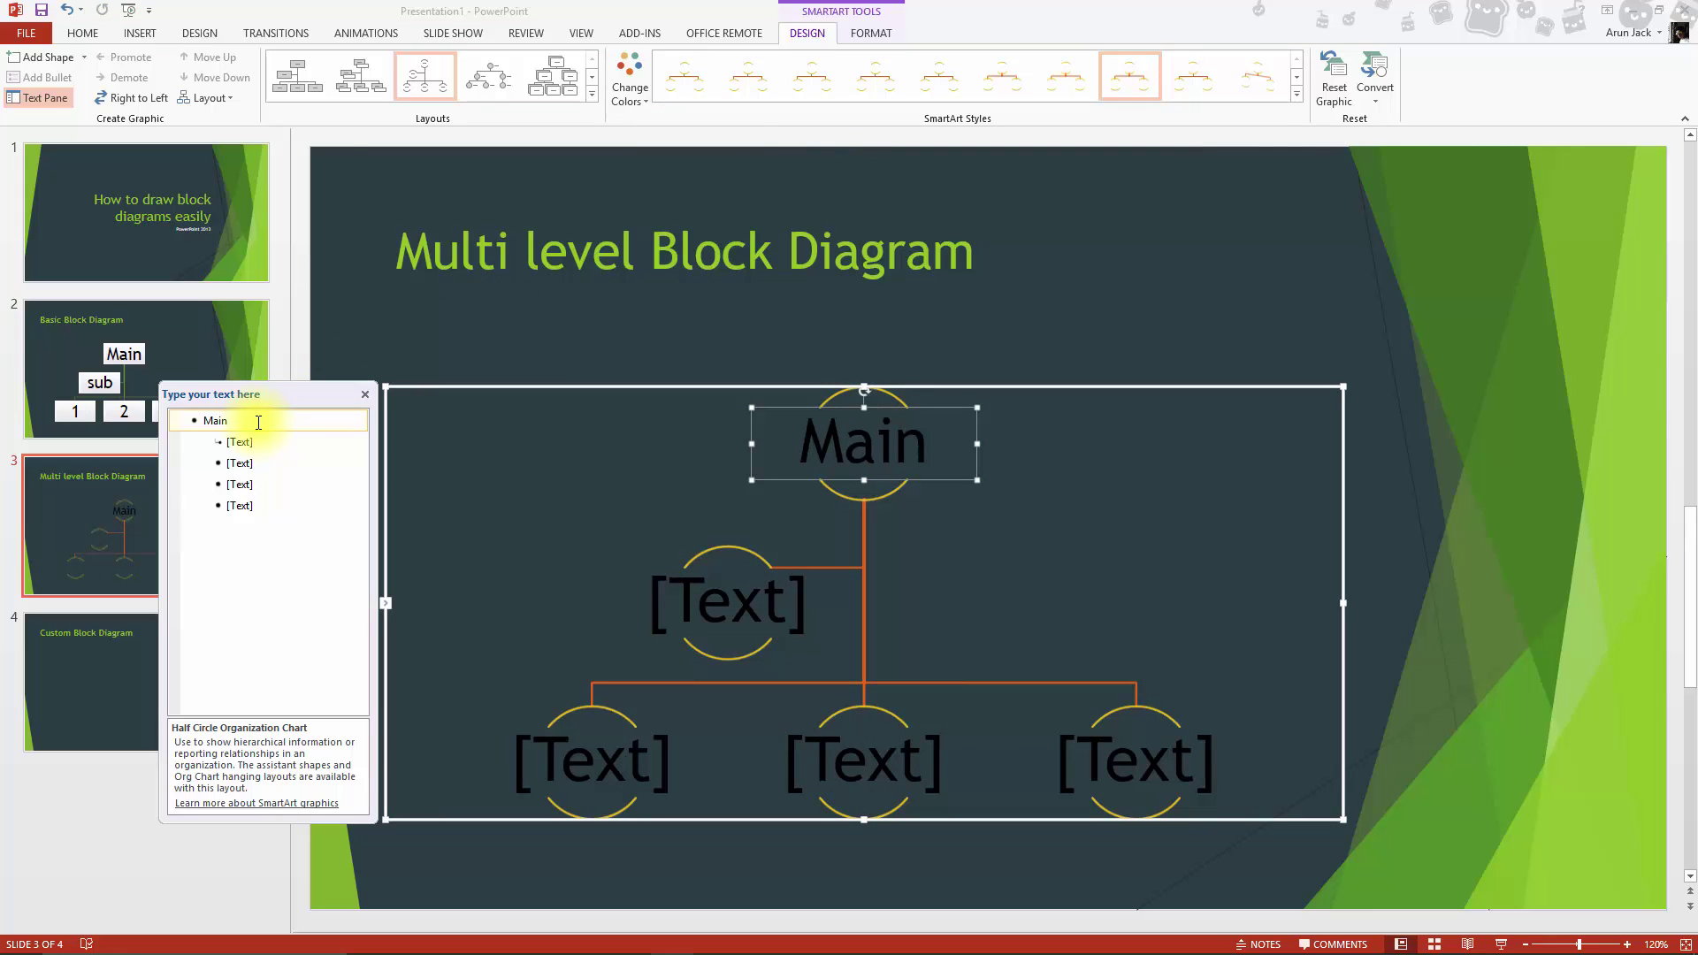
key(Down)
text(su)
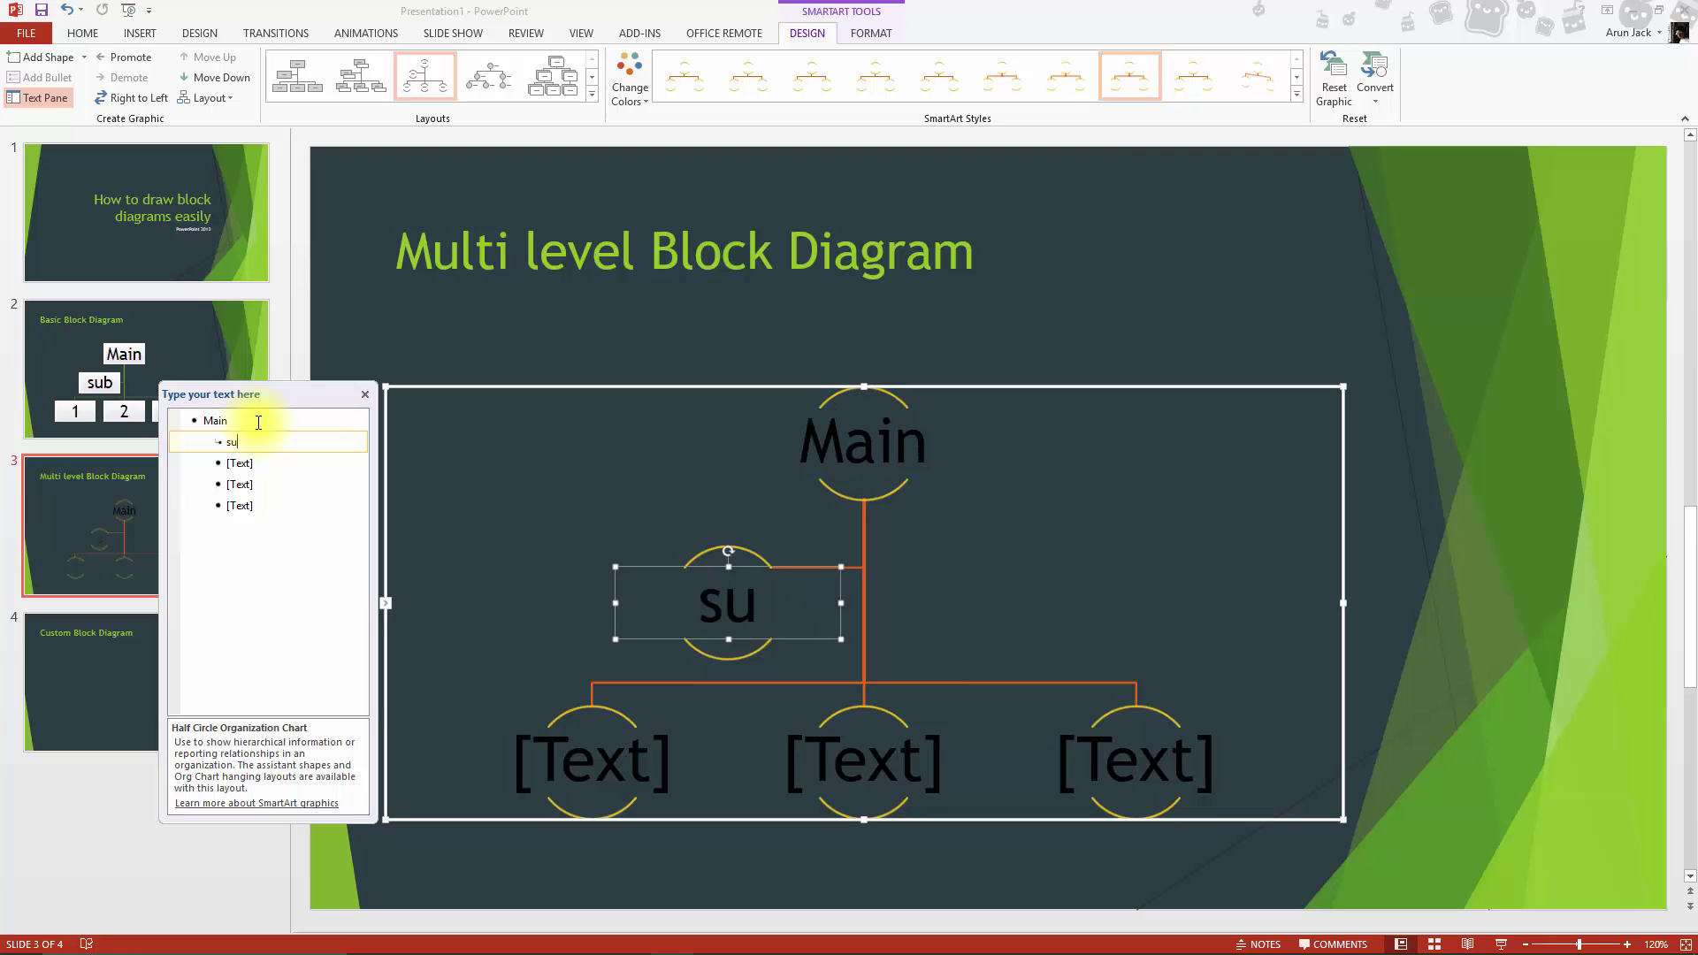
text(b1)
key(Return)
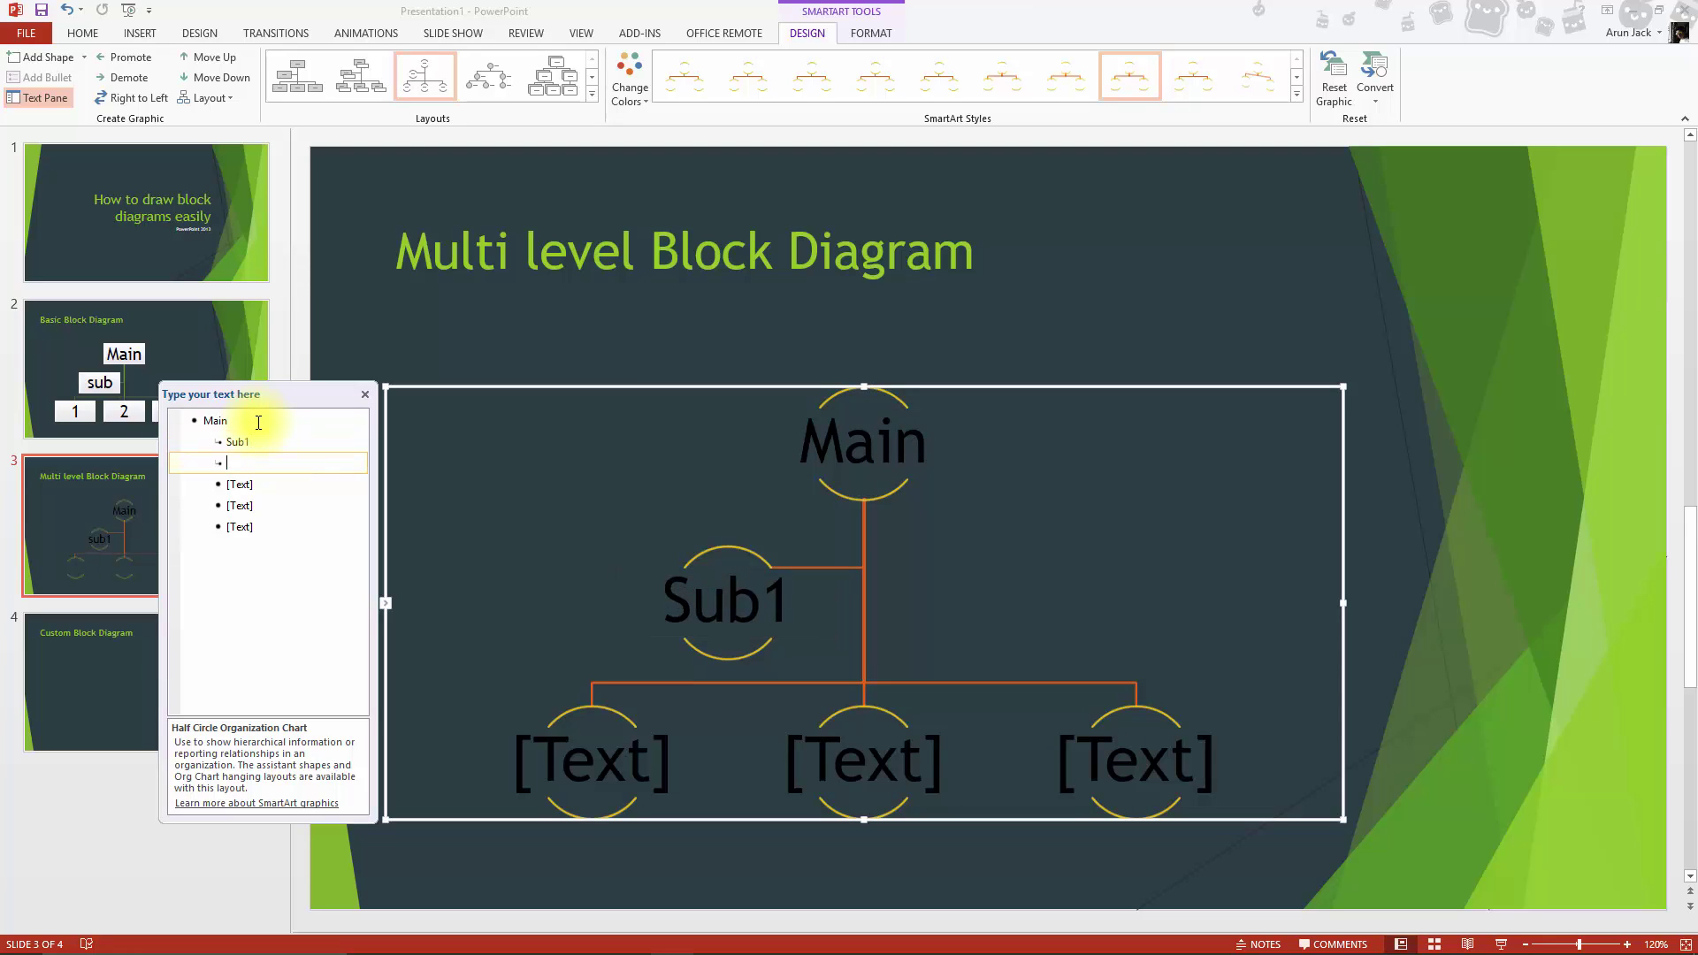
text(s)
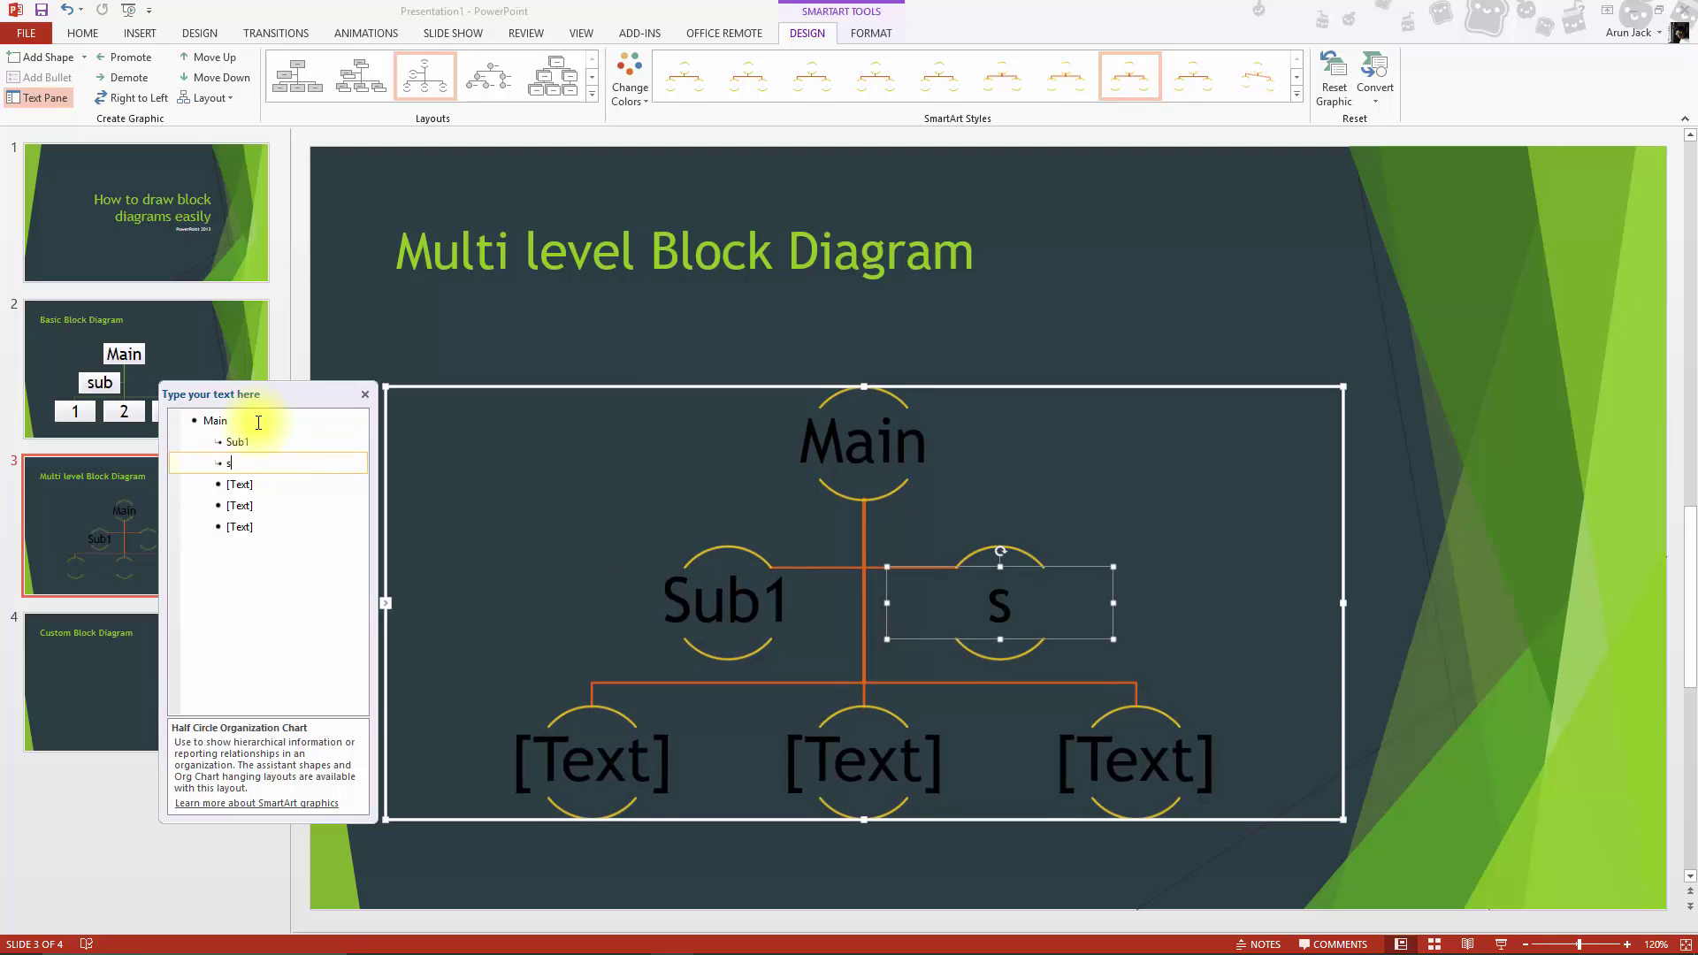
text(ub2)
key(Return)
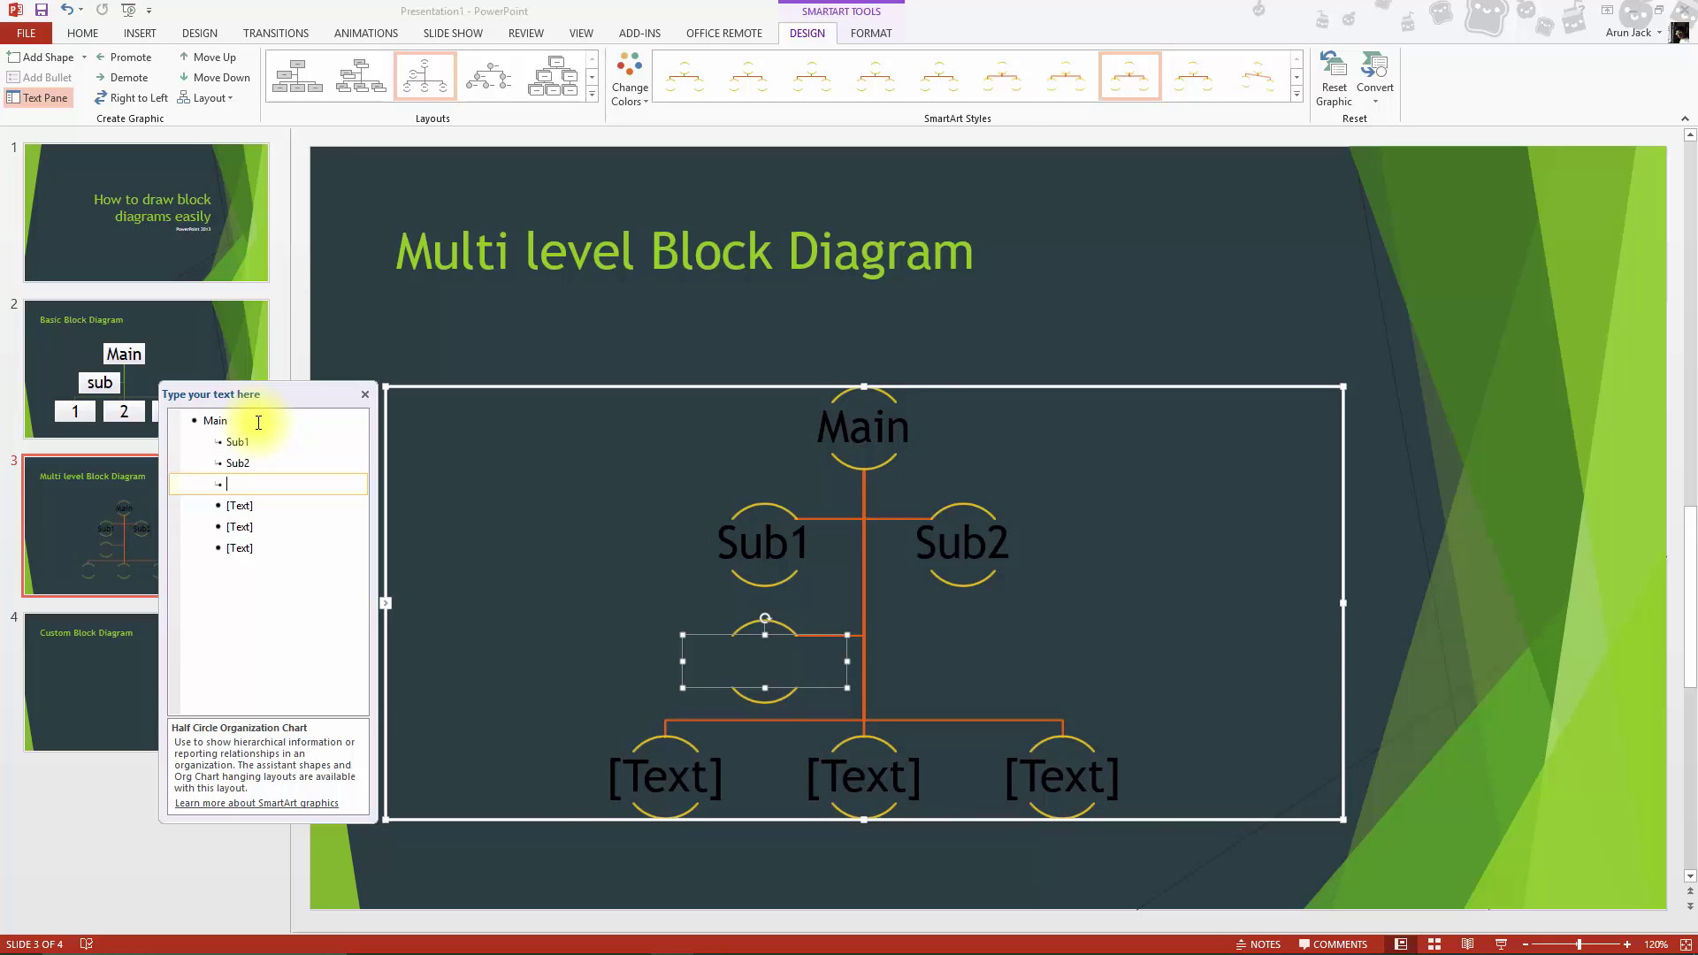
key(Tab)
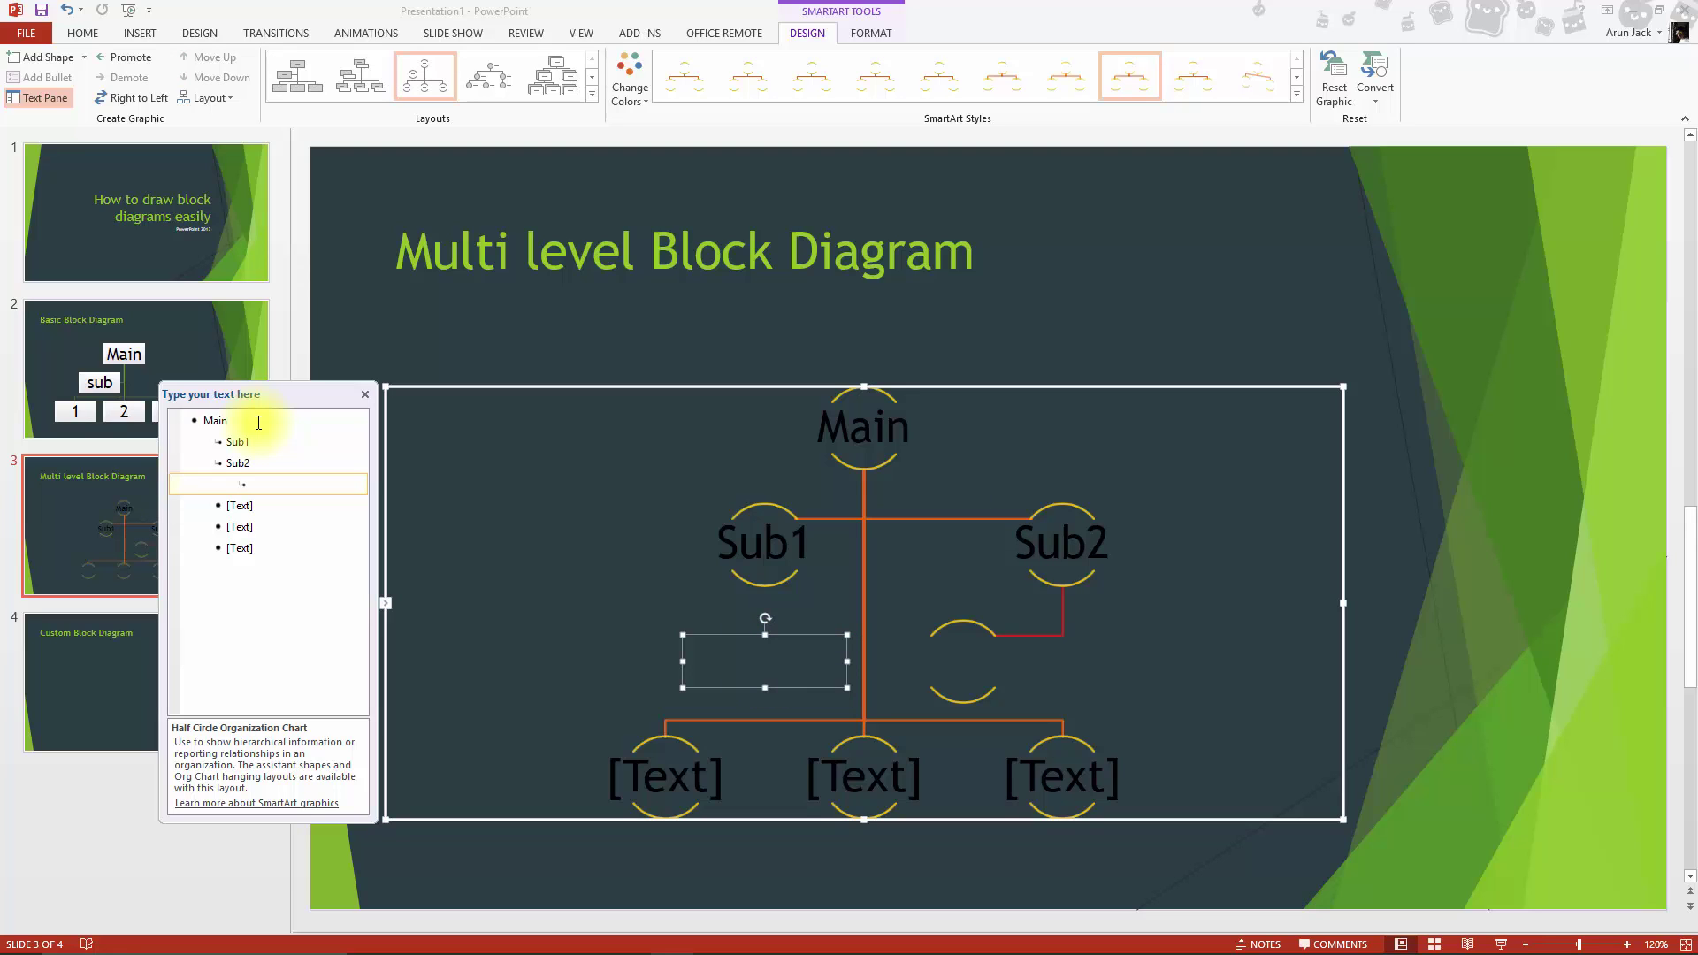
text(m)
text(ini s)
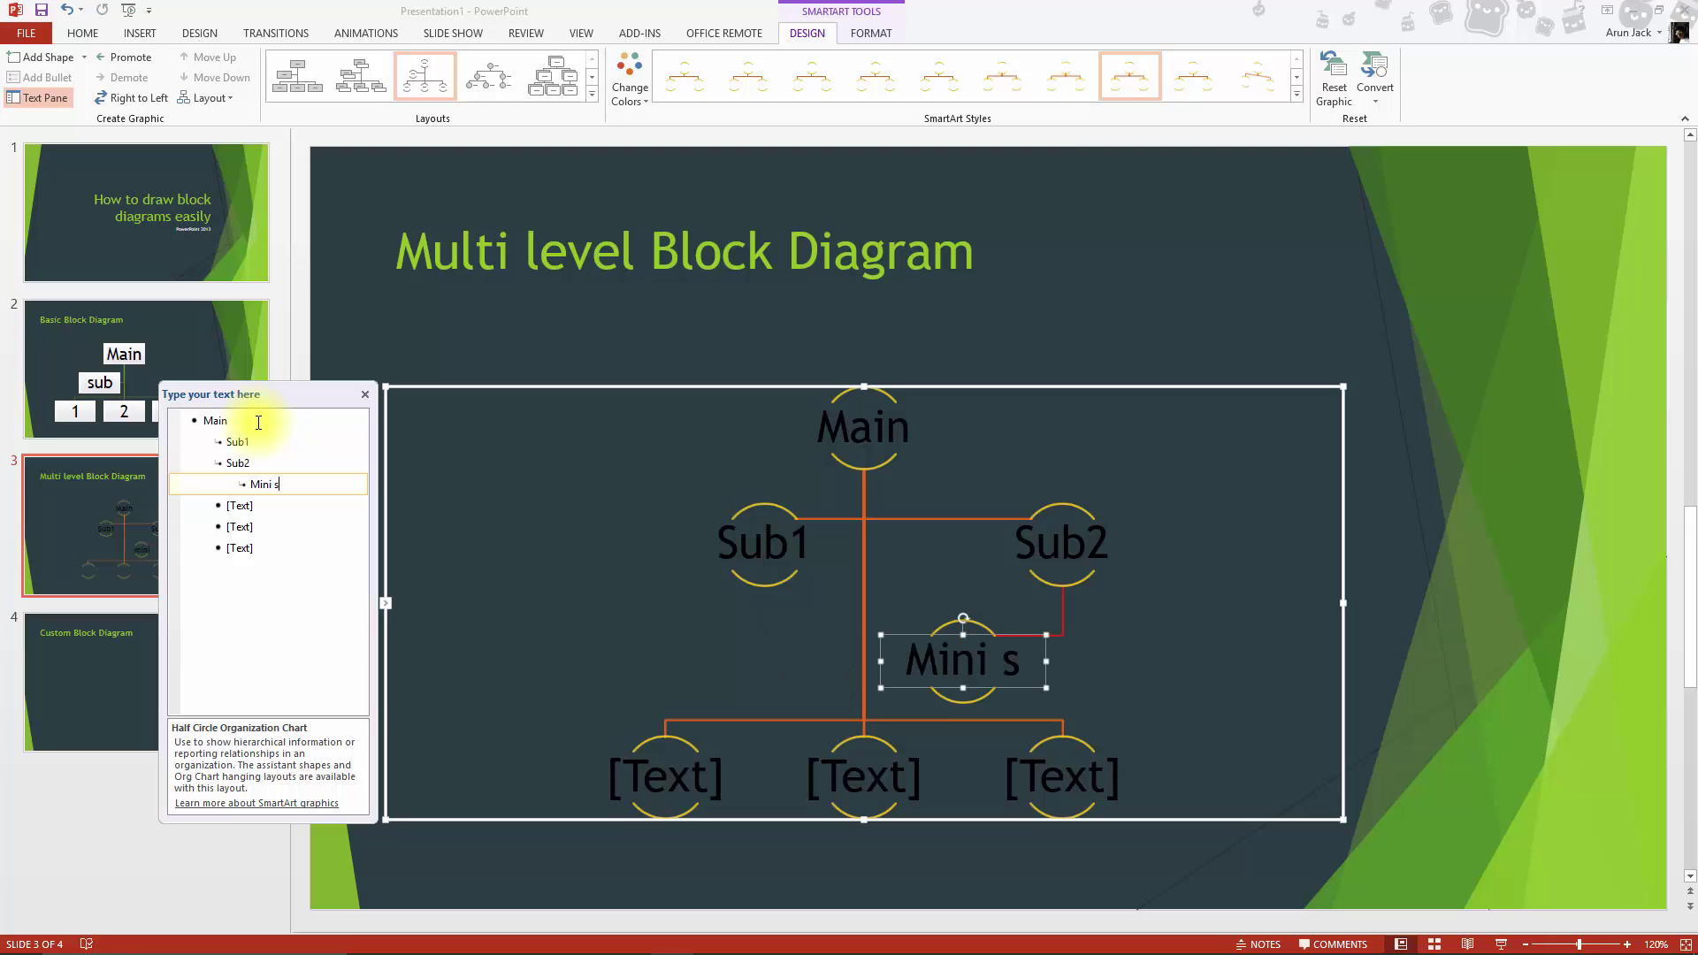
text(ub1)
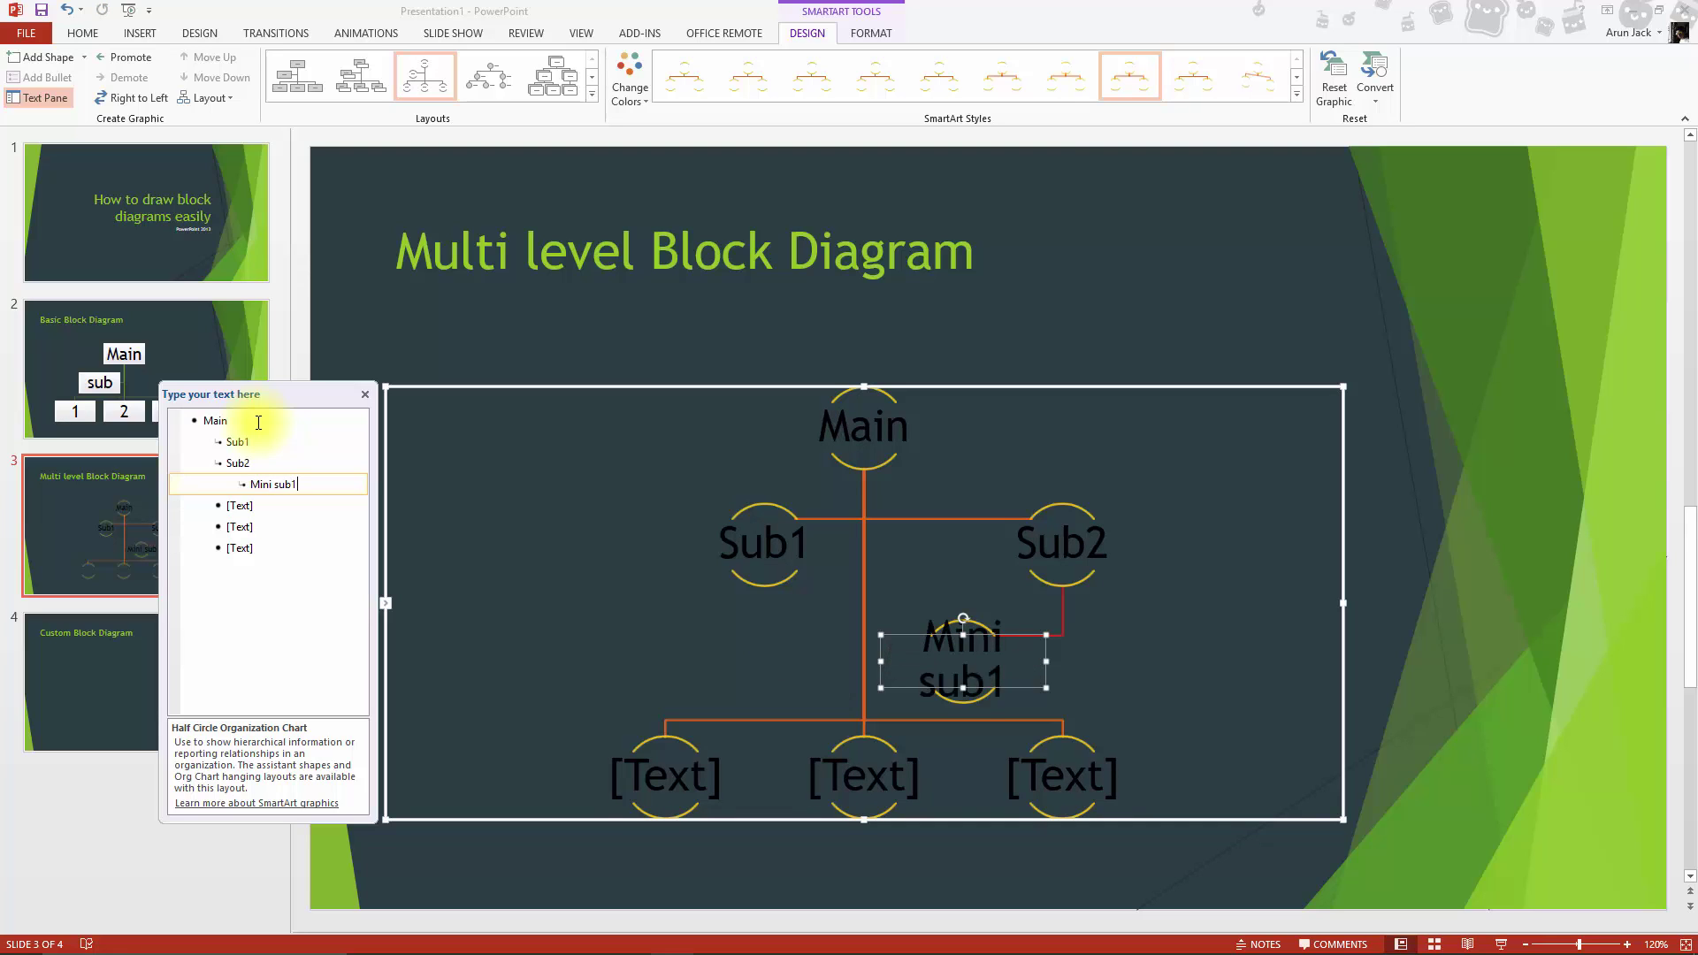
key(Return)
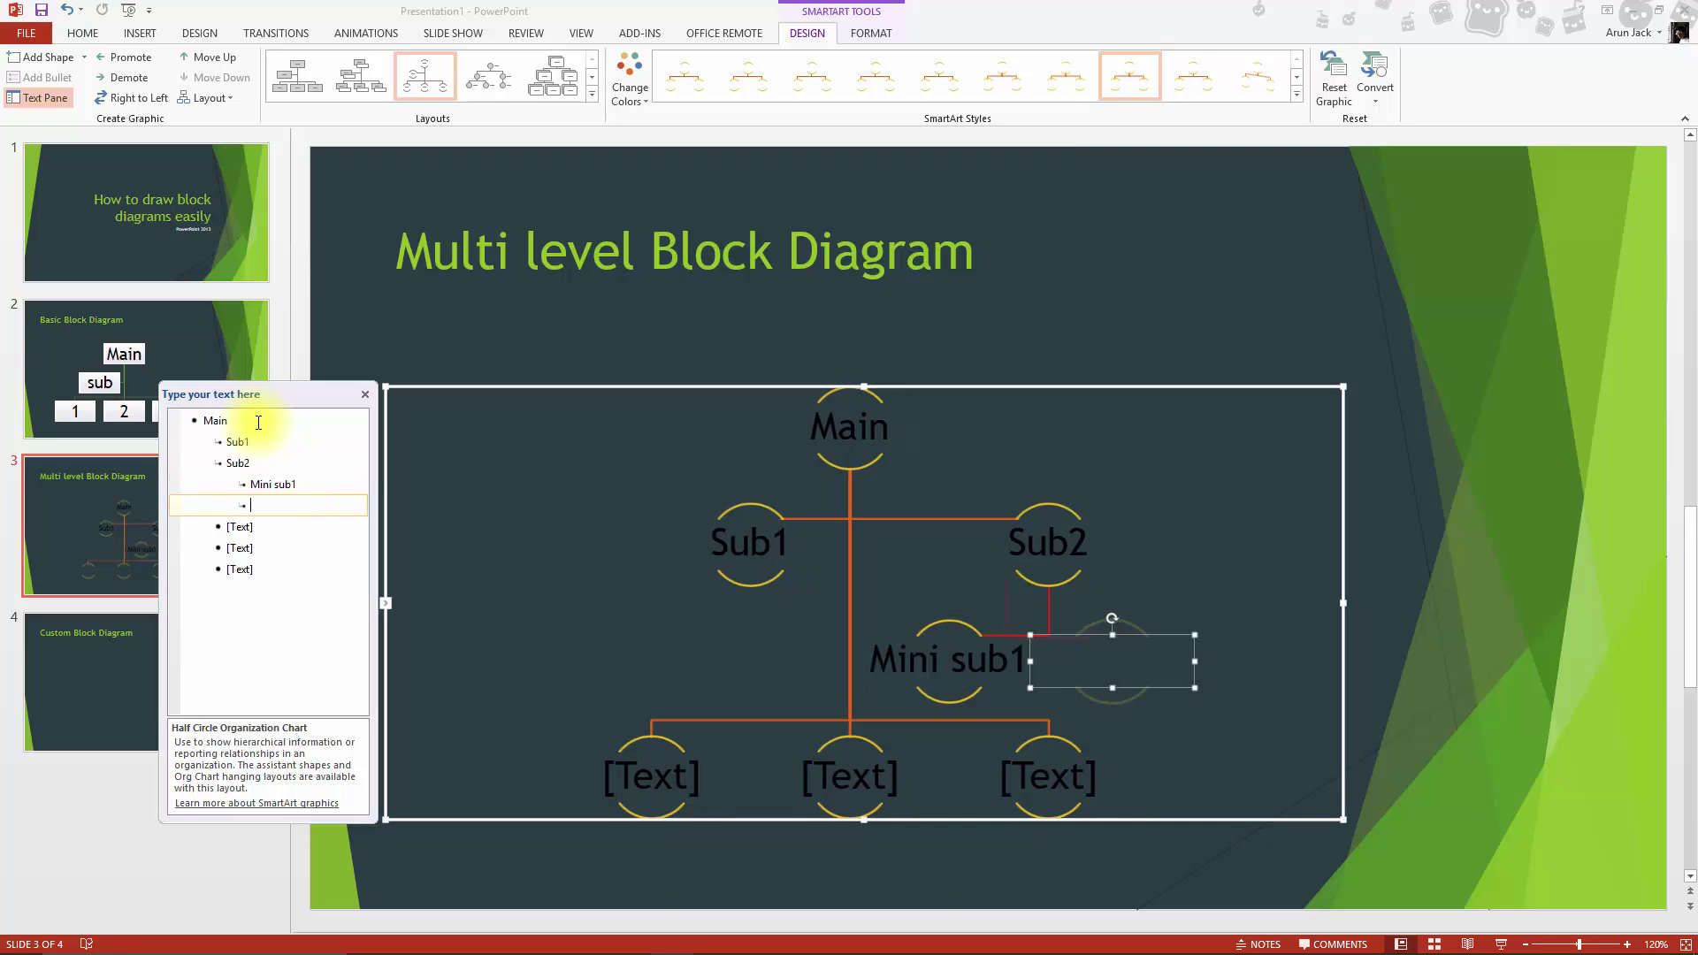
text(mini)
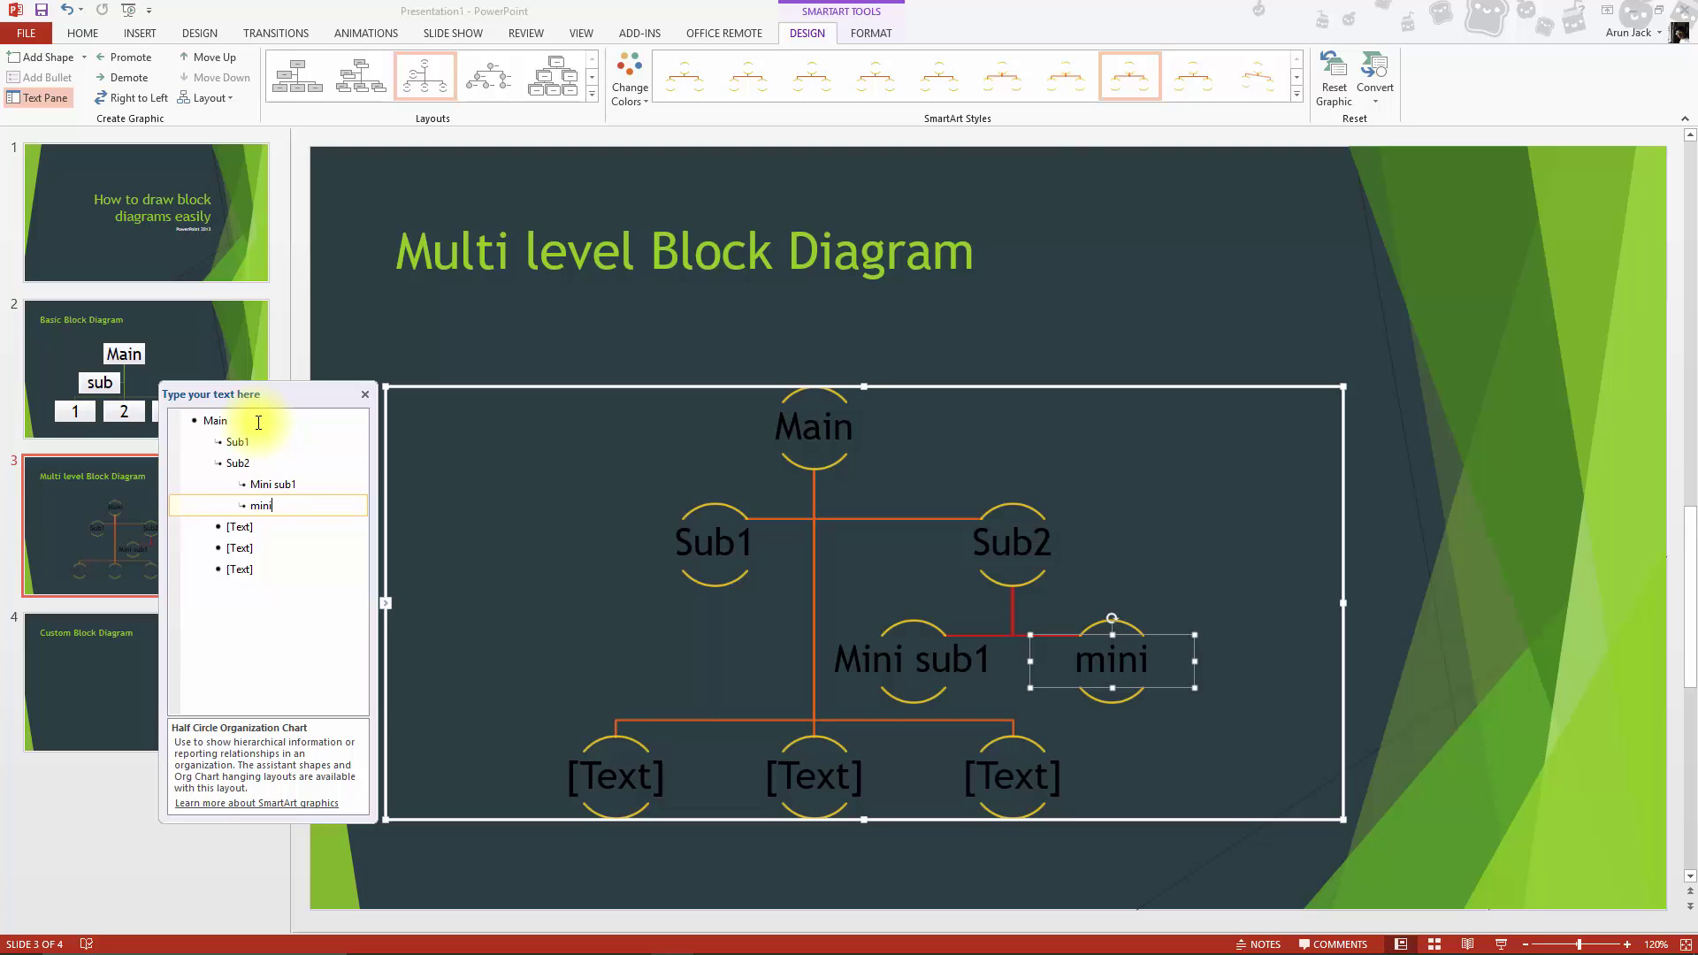
text( sub2)
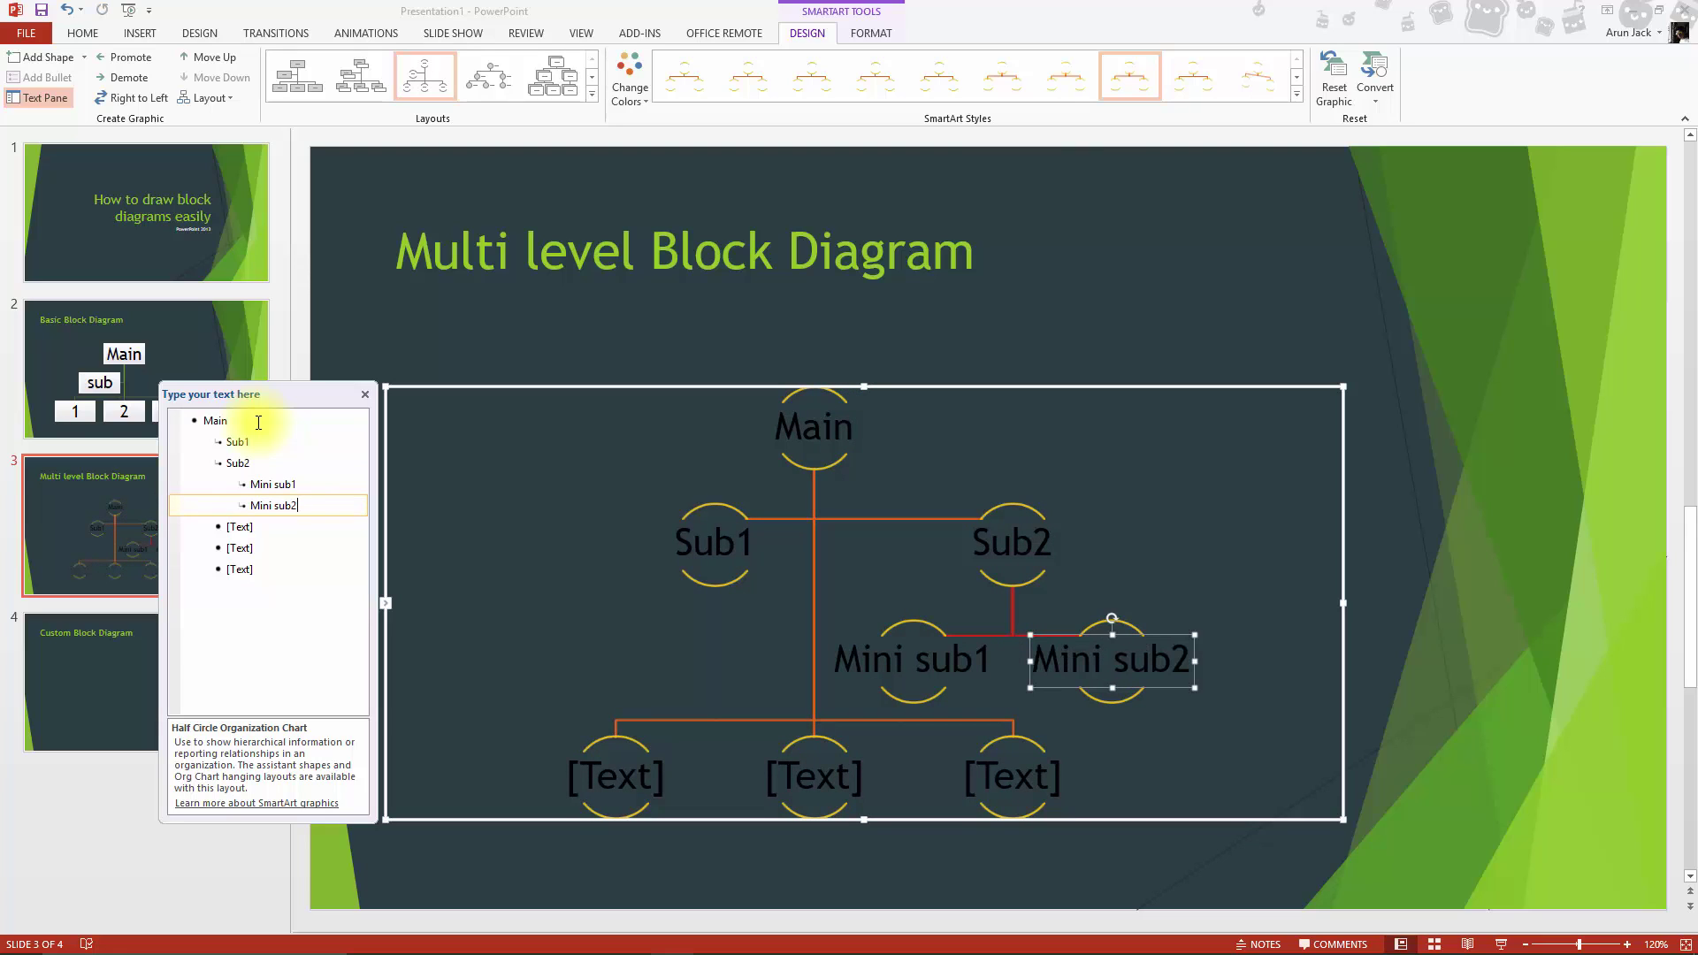
Add Mini sub1, Mini sub2 and Mini sub3 as indented children of Sub1.
key(Up)
key(Up)
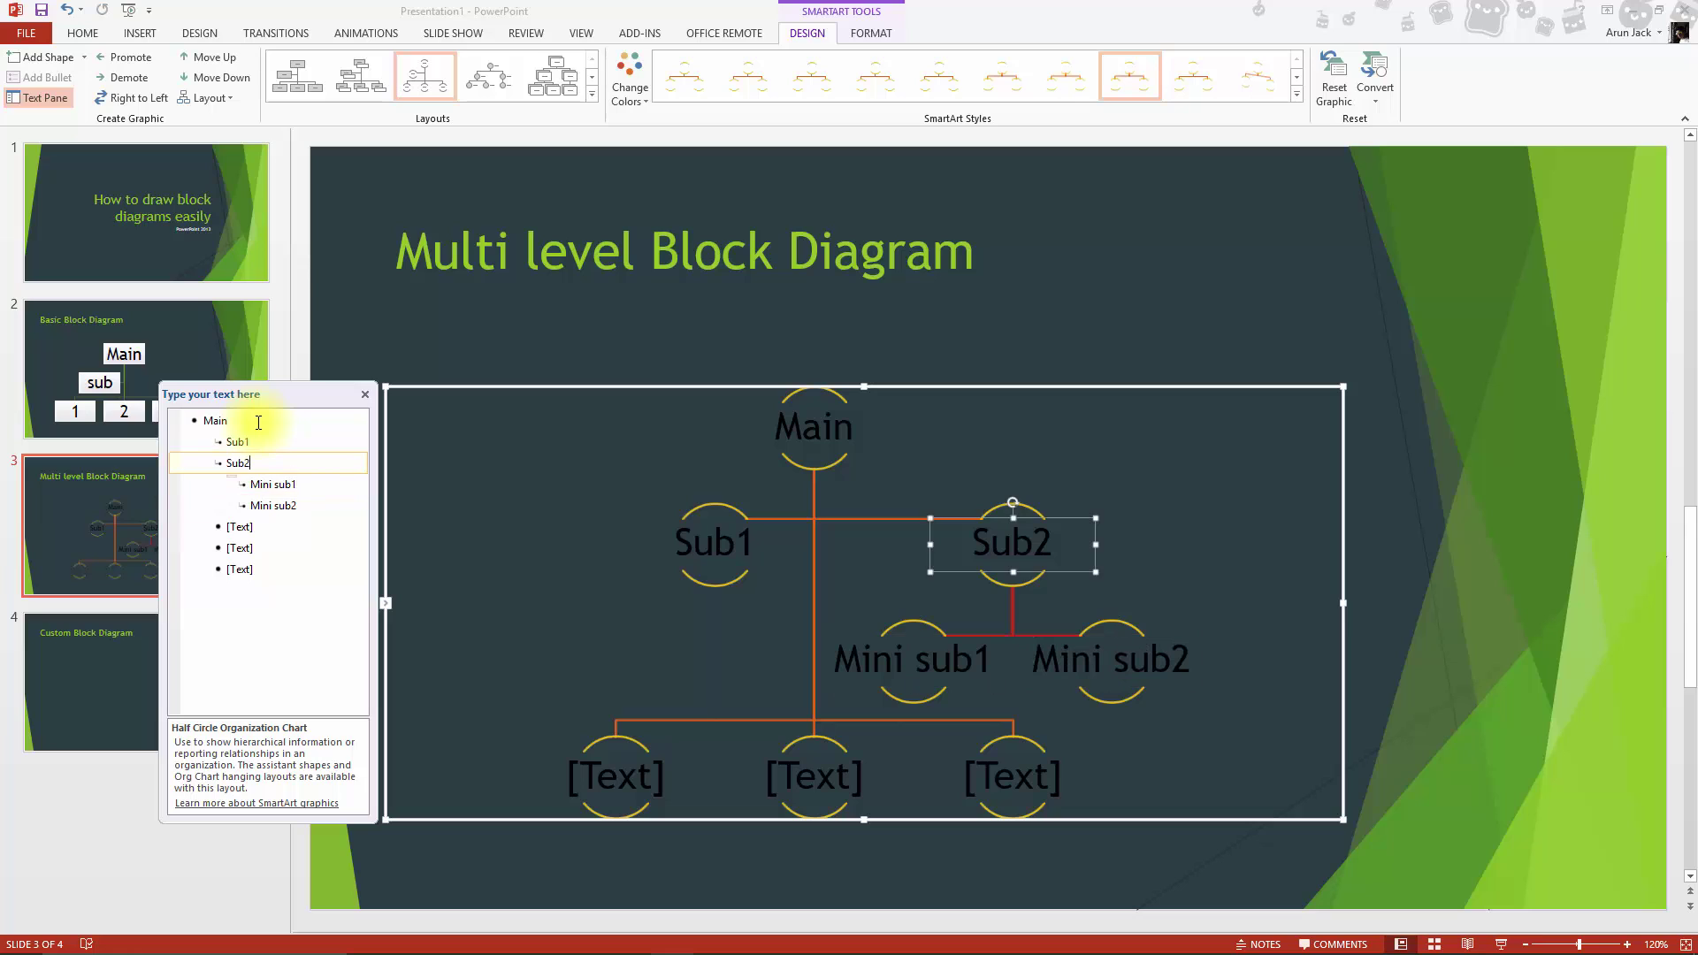
key(Up)
key(Return)
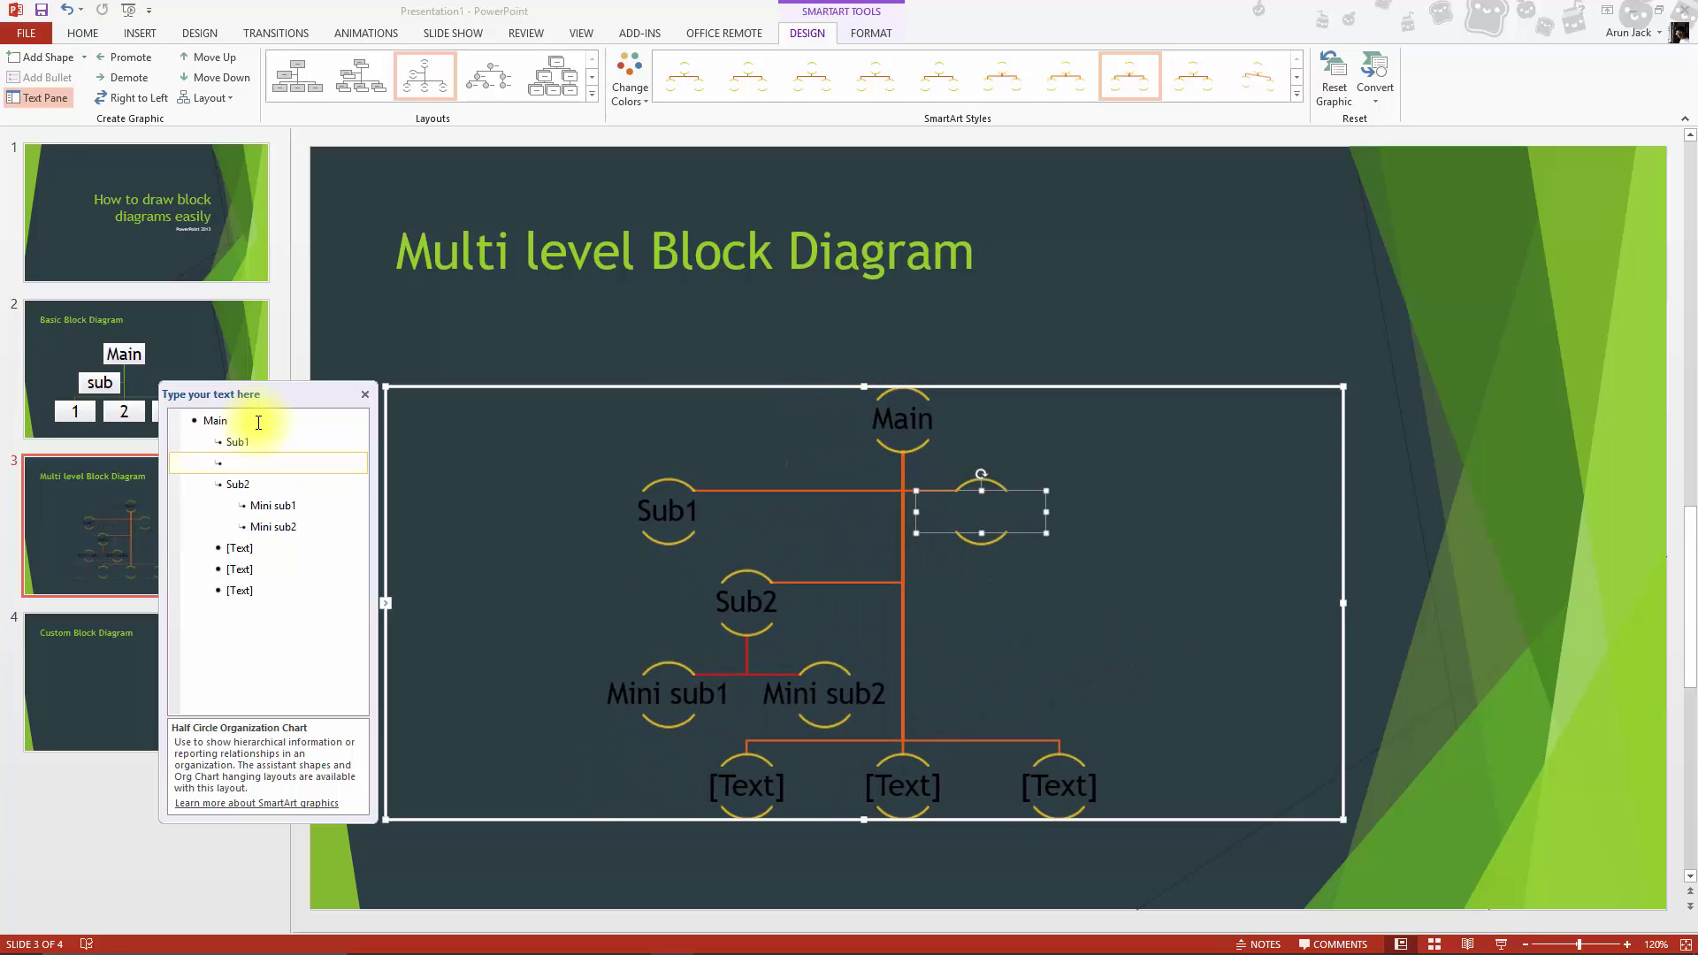
key(Tab)
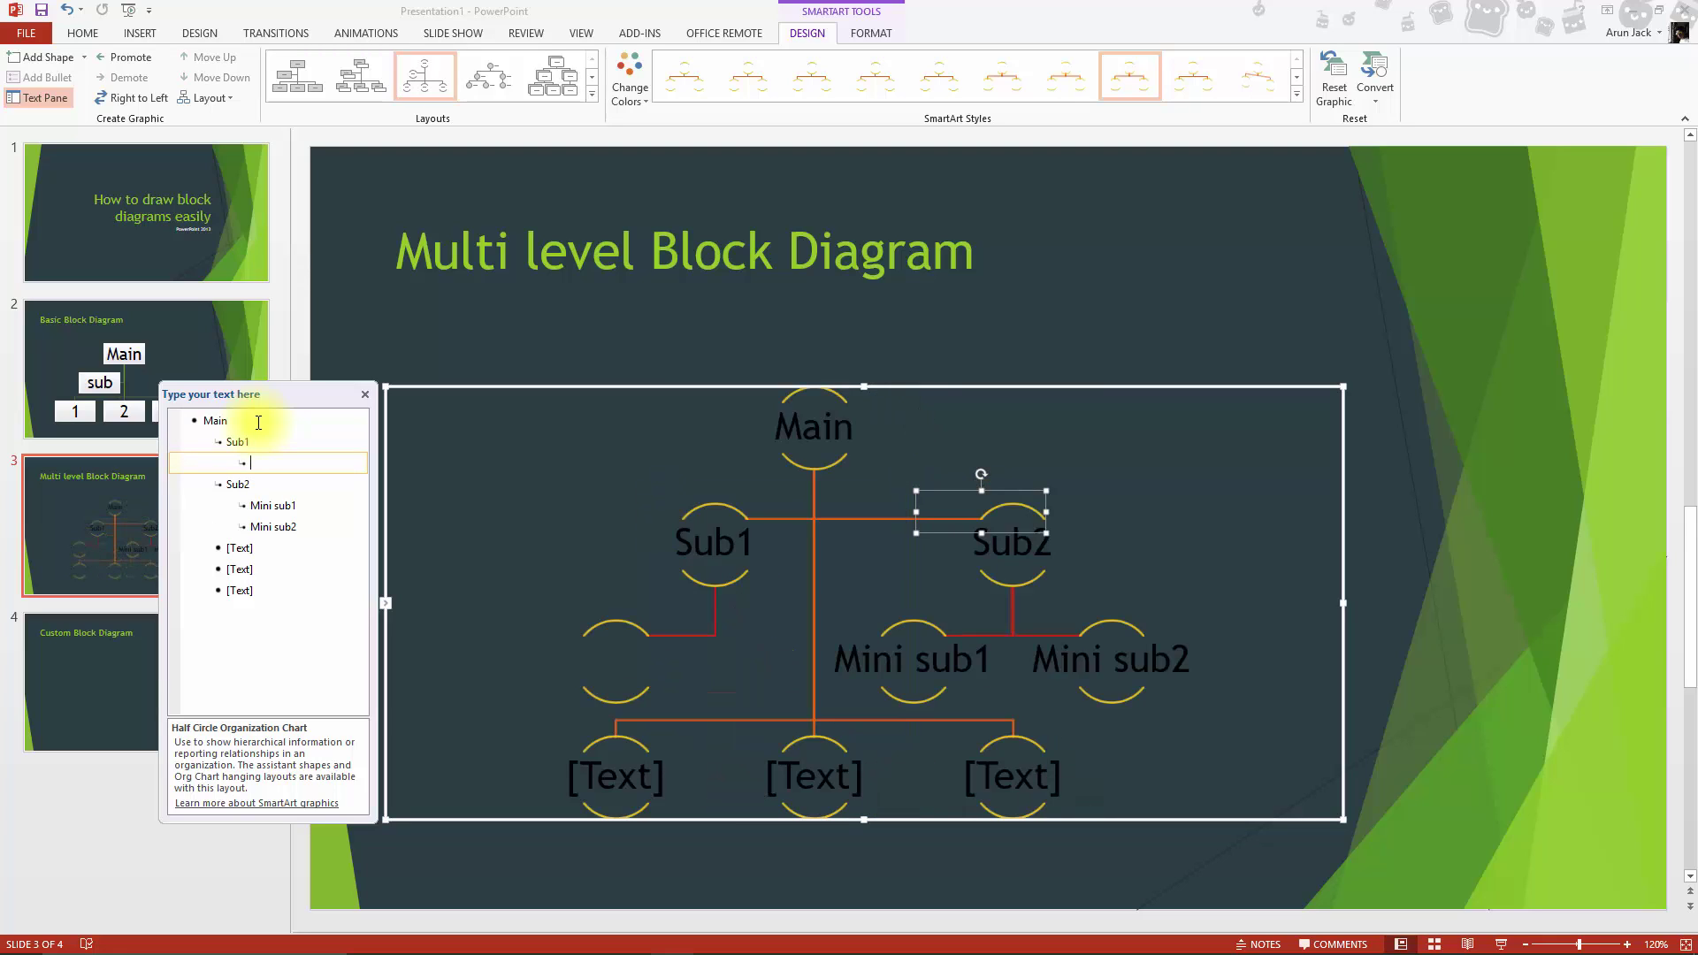
text(mni)
key(BackSpace)
key(BackSpace)
key(BackSpace)
text(M)
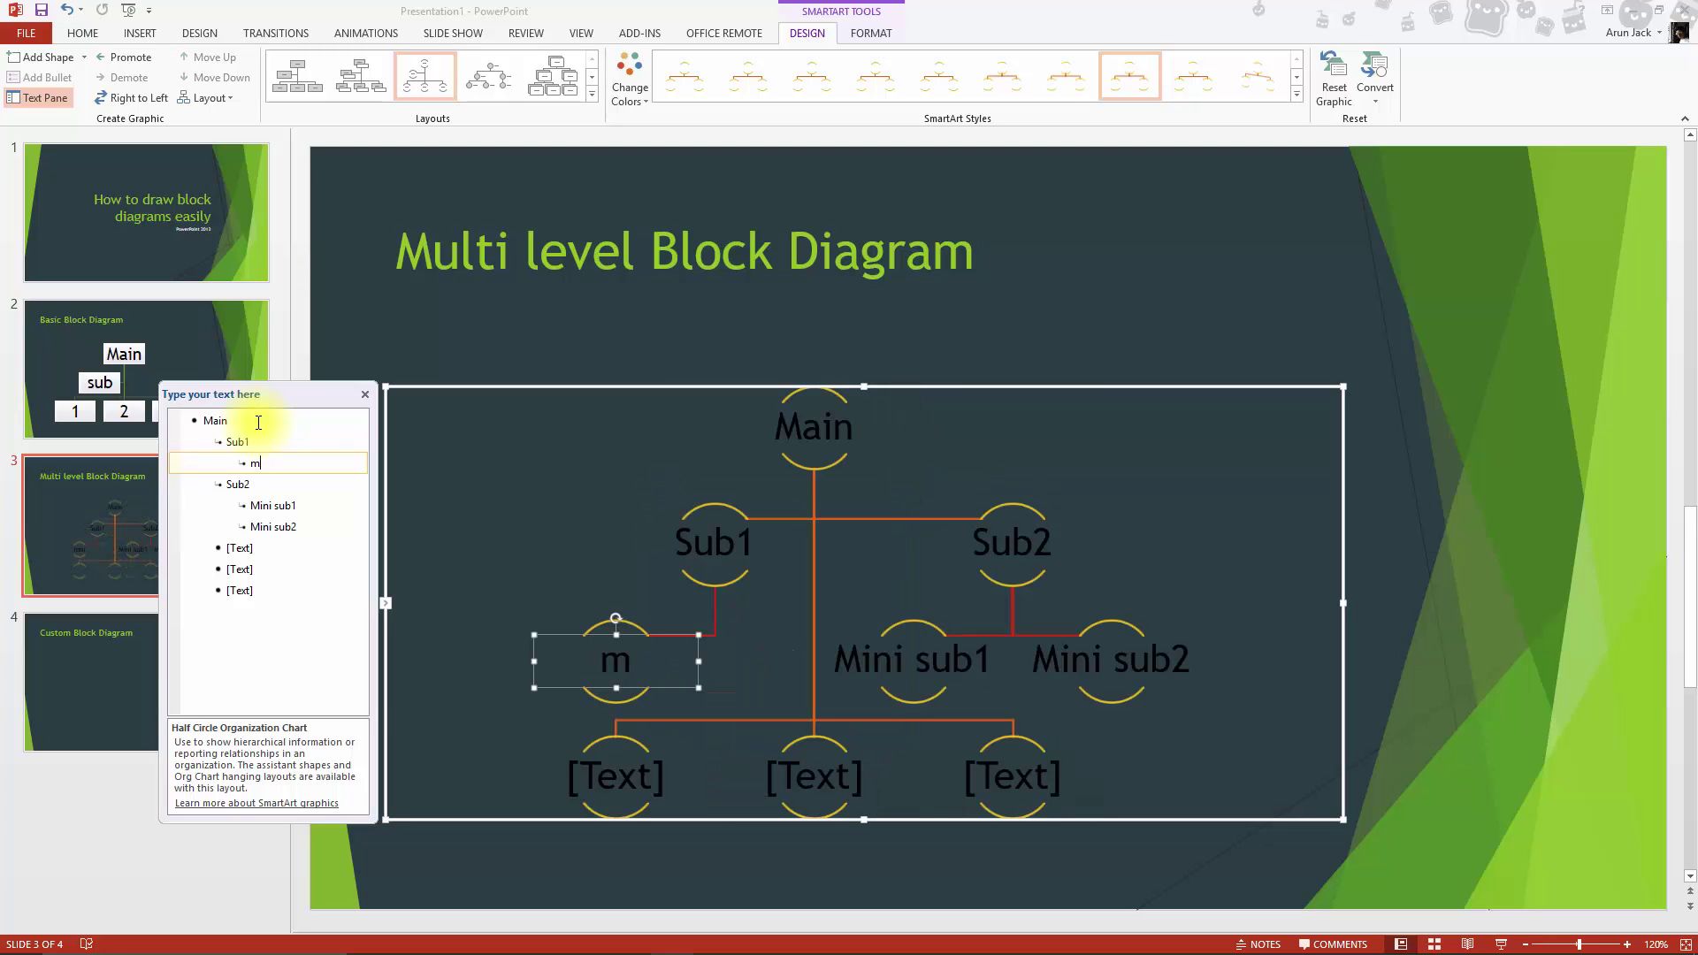
text(ini sub)
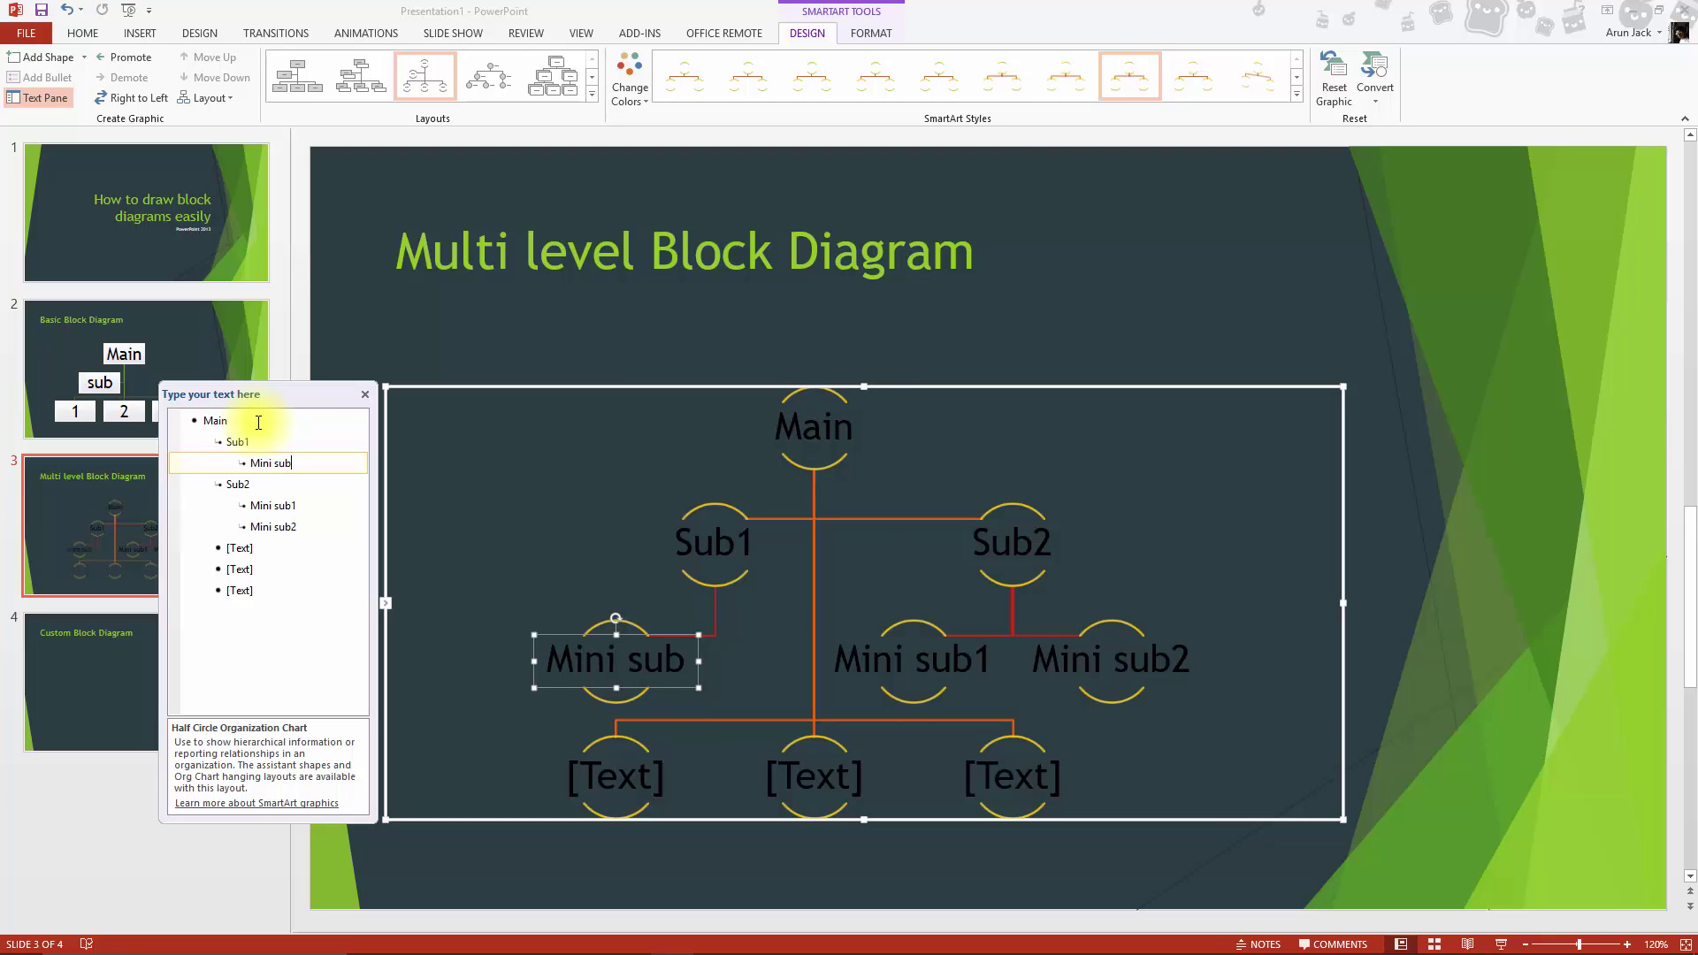
text(1)
key(Return)
text(m)
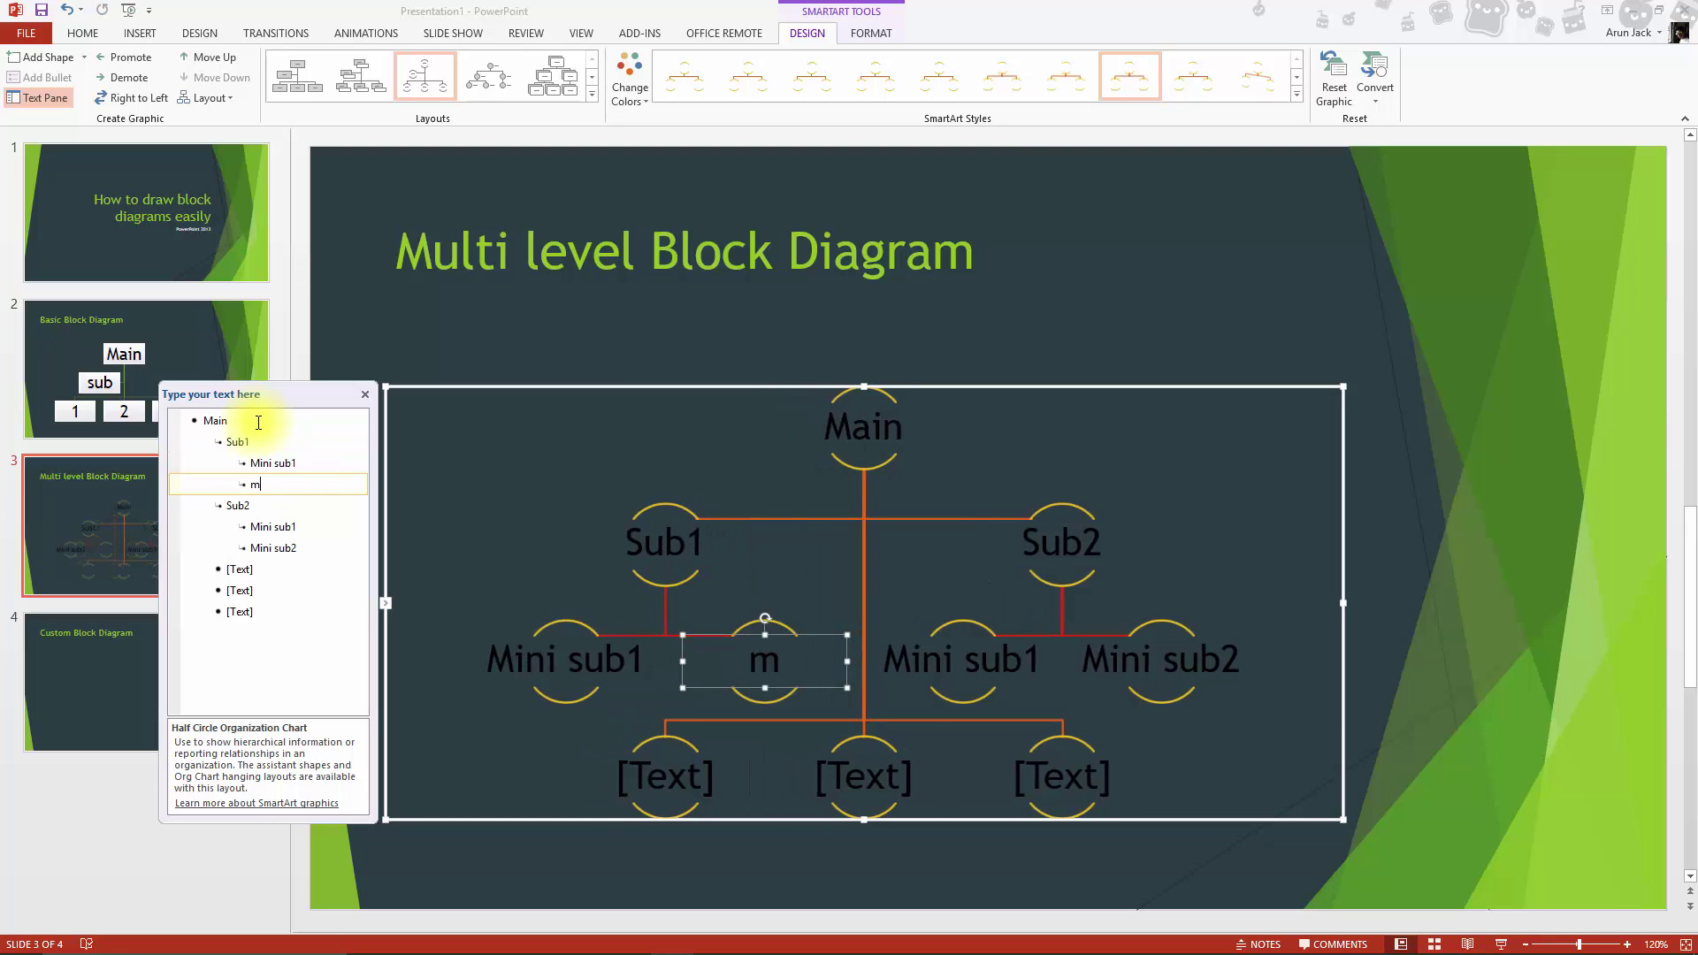
text(ini)
key(BackSpace)
key(BackSpace)
key(BackSpace)
text(Mini sub)
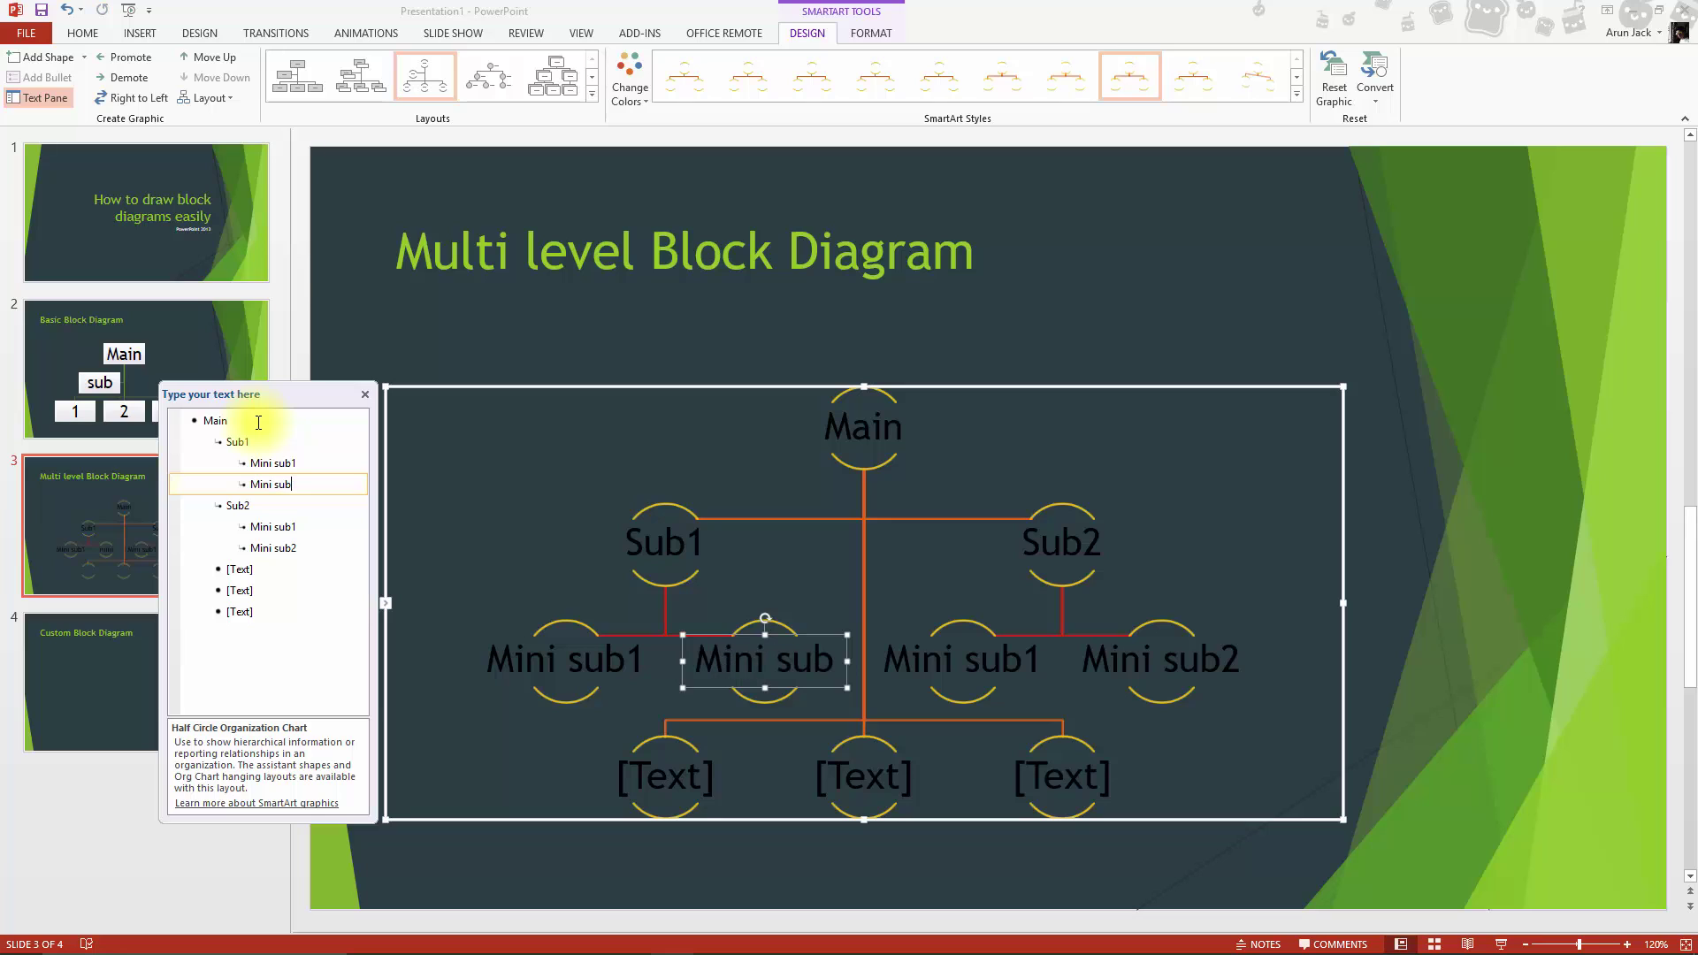
text(2)
key(Return)
text(m)
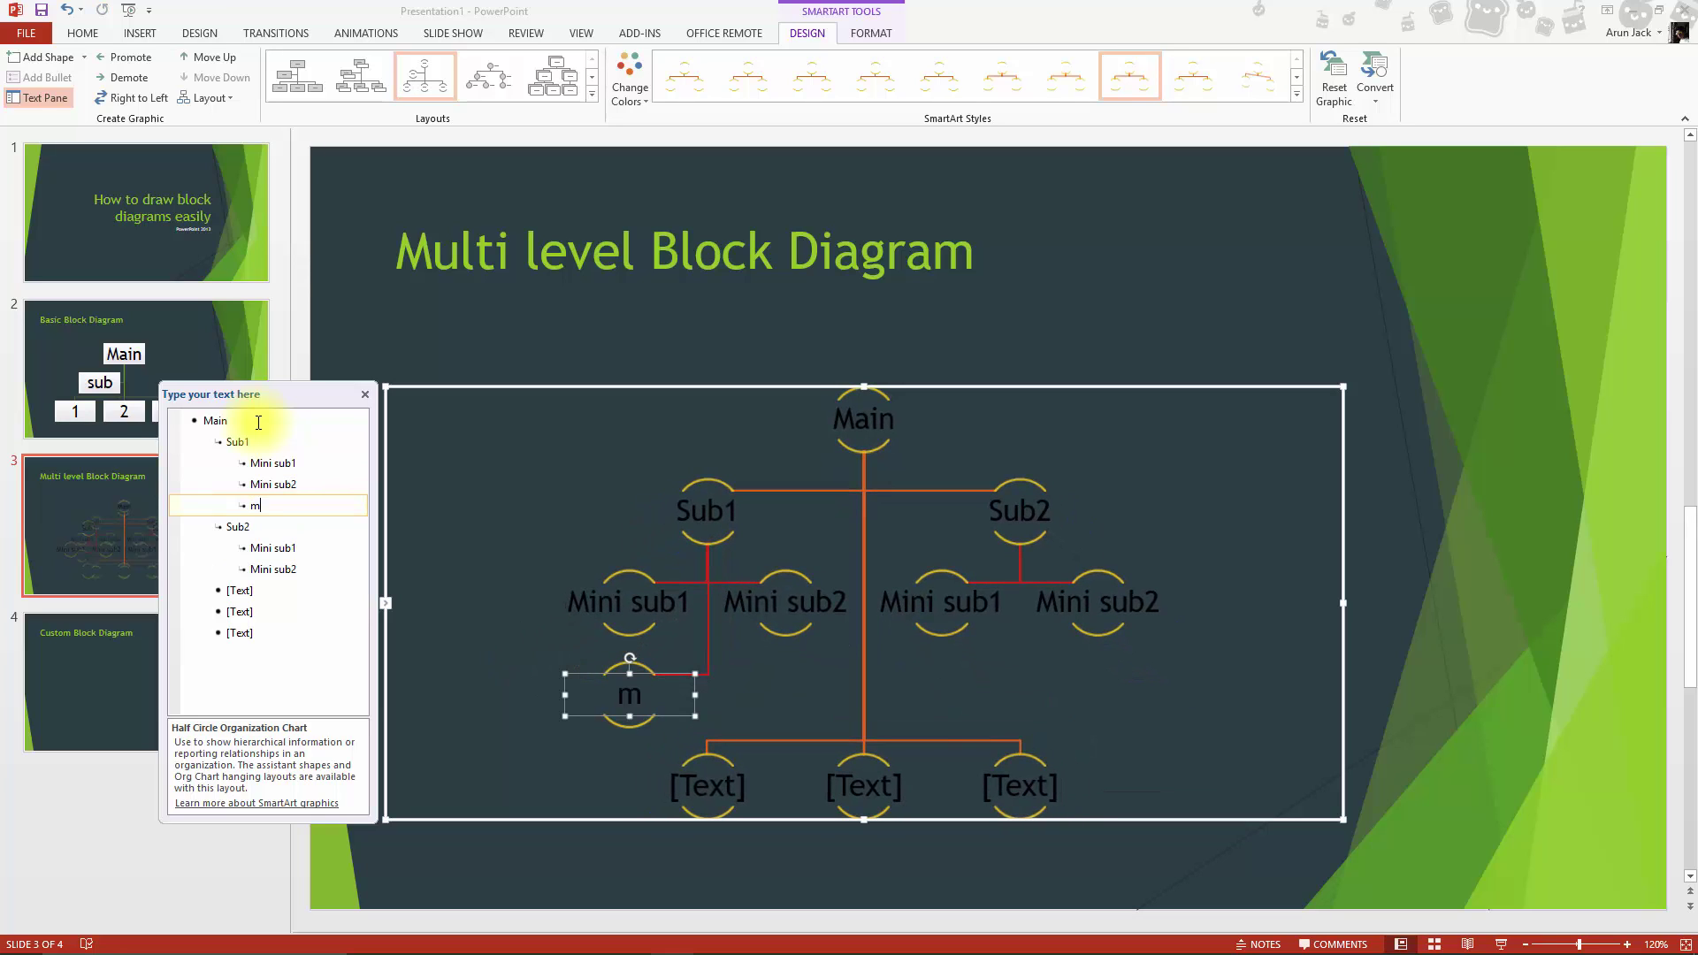
text(ini)
text(s)
key(BackSpace)
text(sub)
text(3)
key(Down)
key(Down)
key(Down)
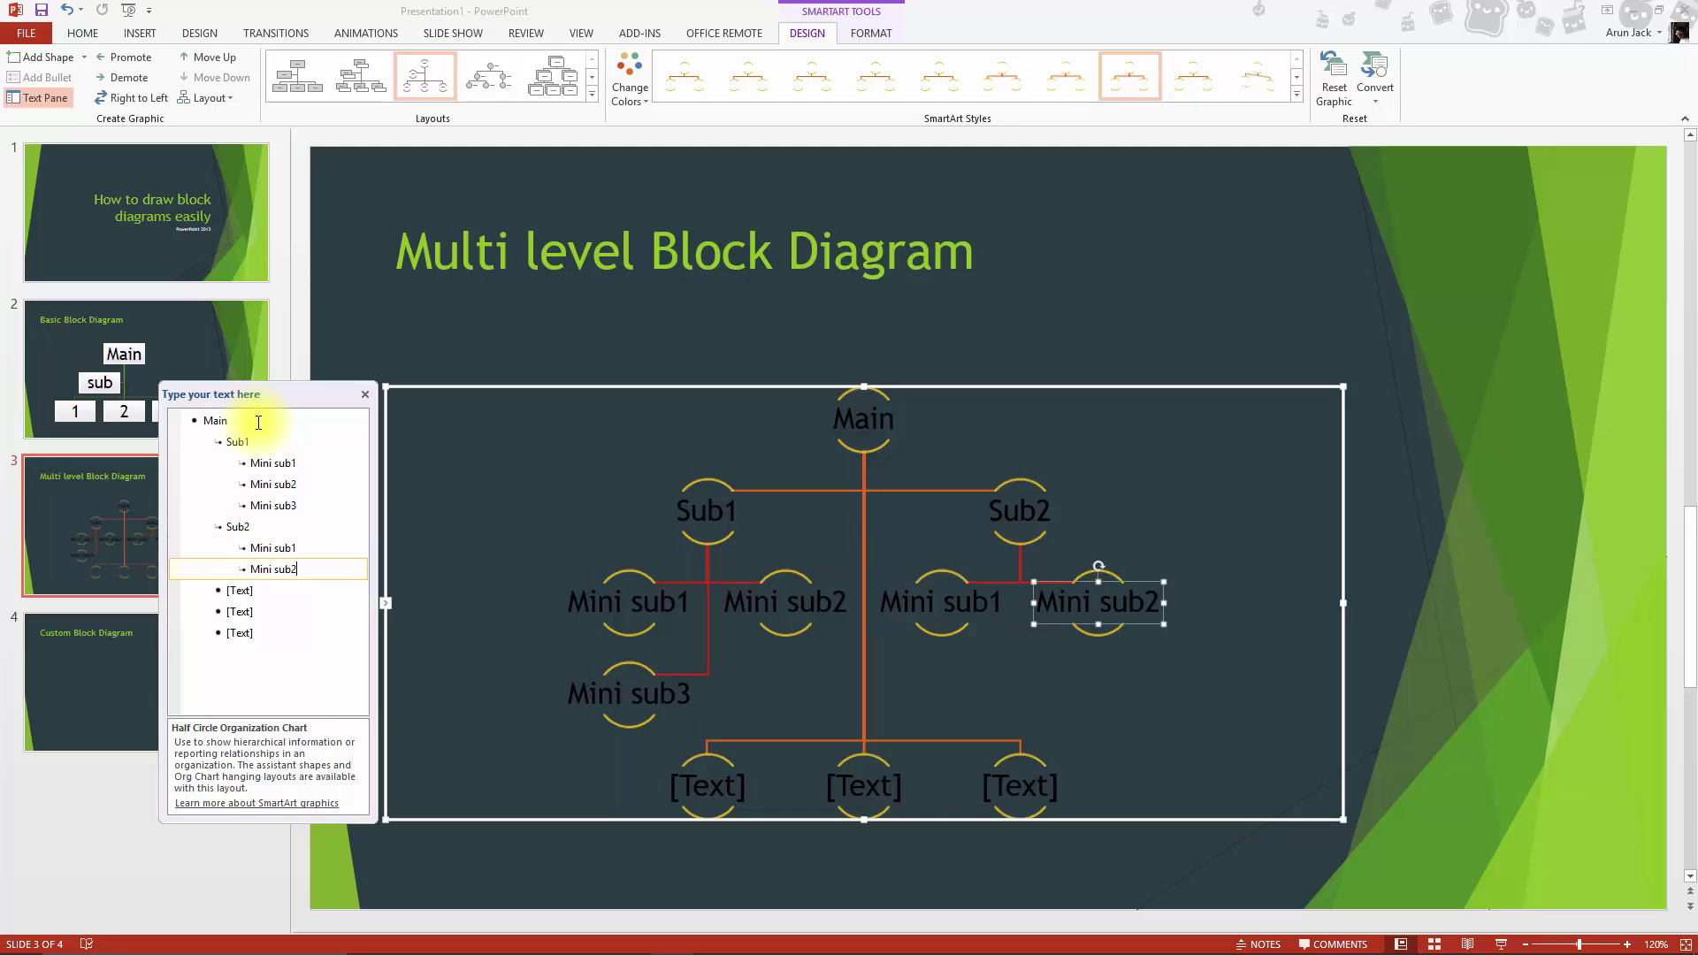
key(Down)
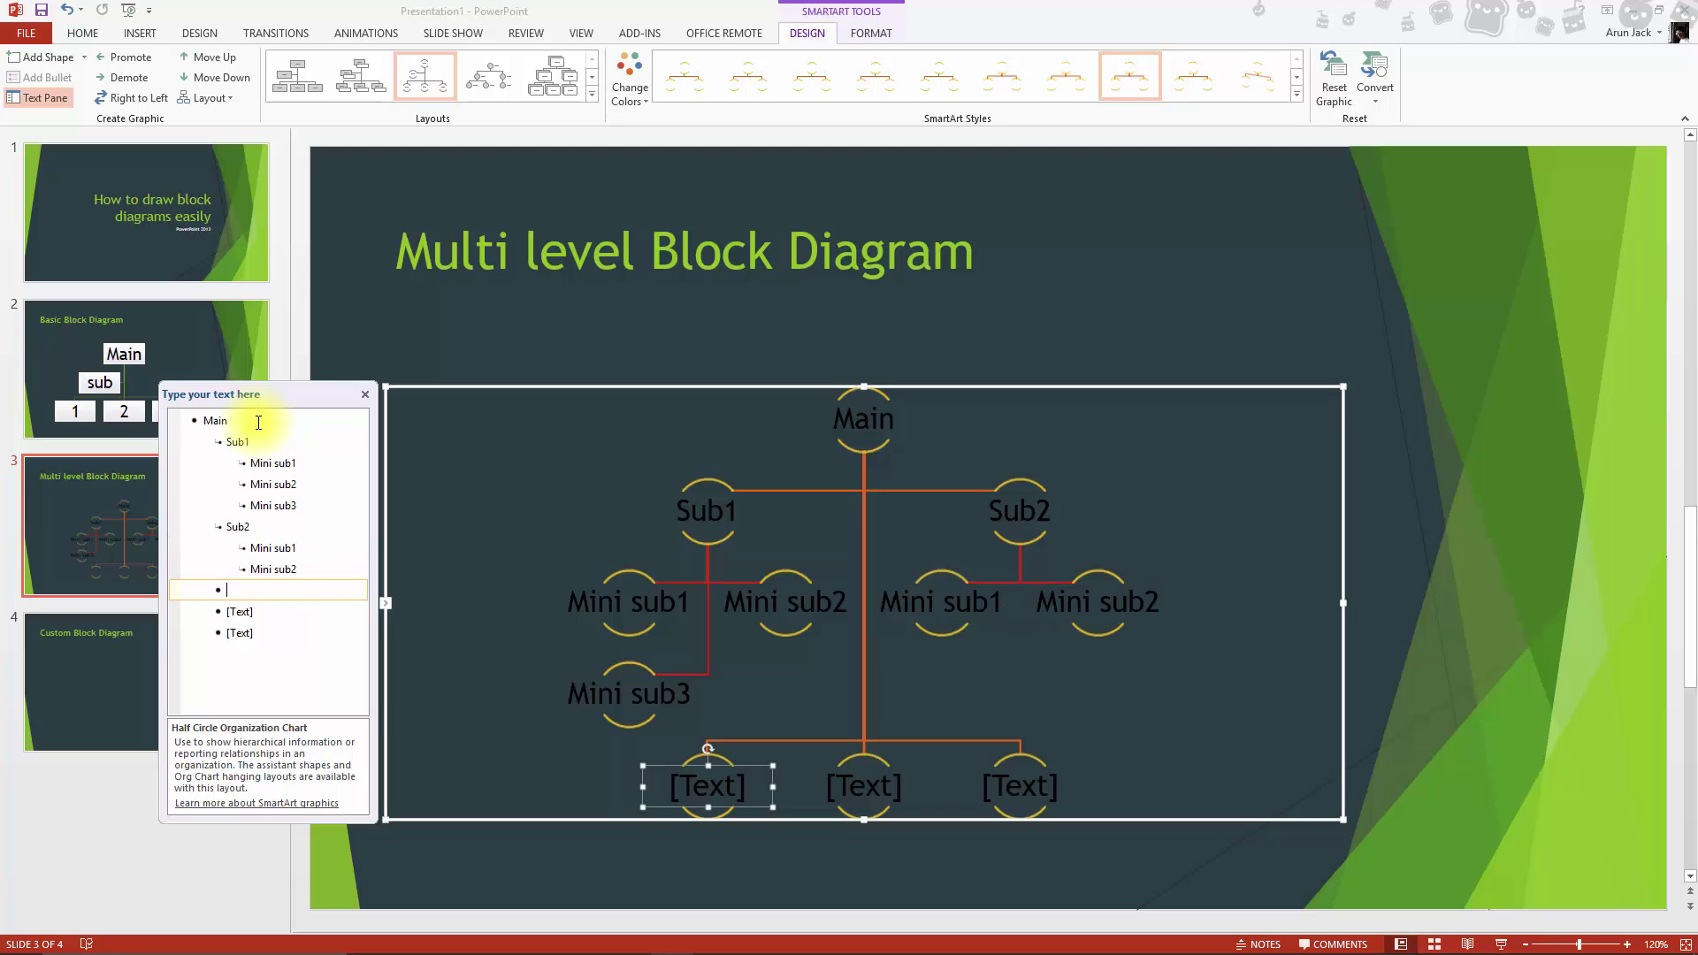
Fill the bottom-row labels 1 and 2 and promote an empty entry to top level.
text(1)
key(Down)
text(2)
key(Down)
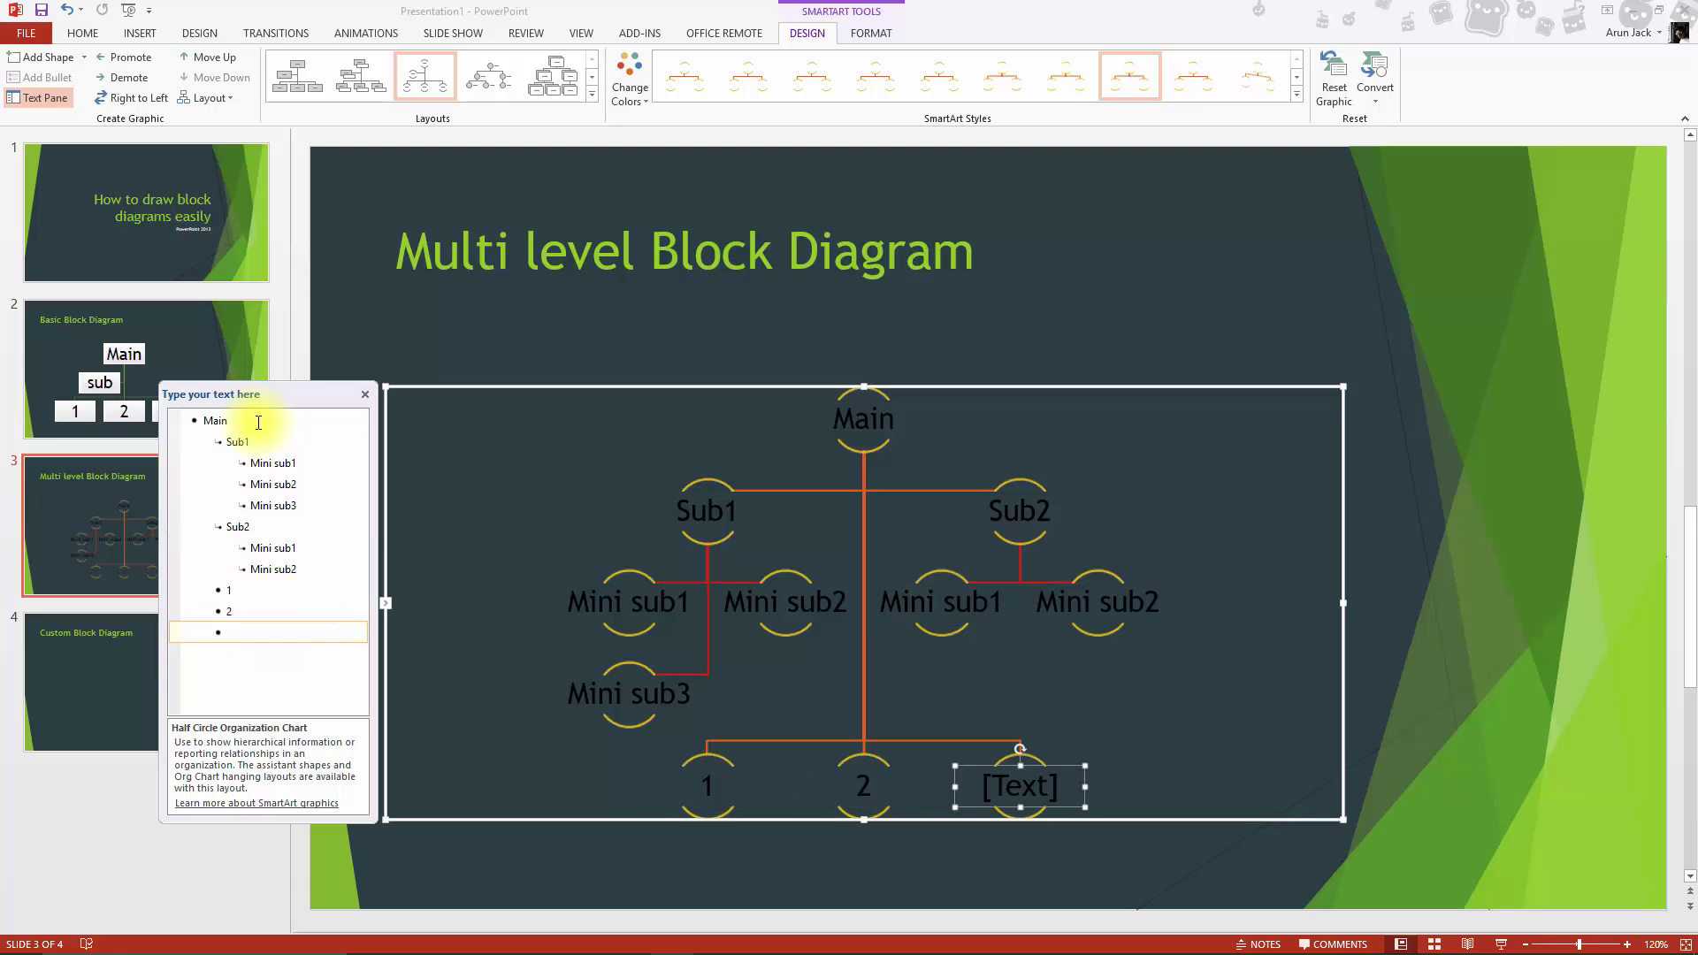
key(shift+Tab)
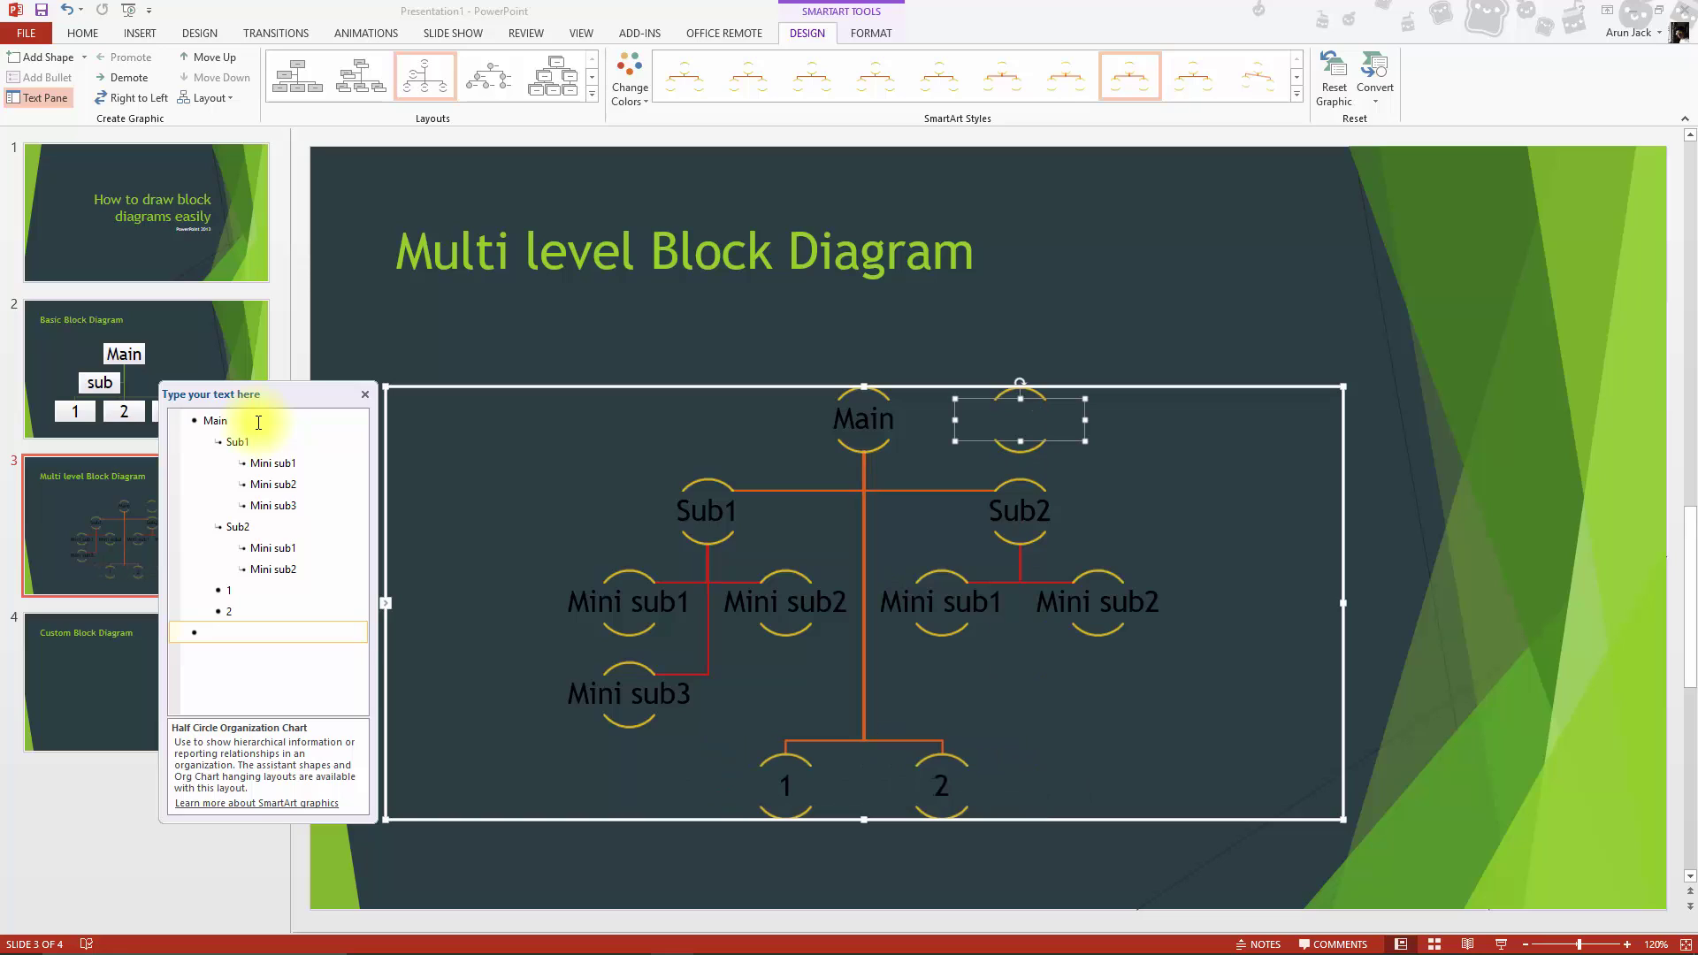
key(BackSpace)
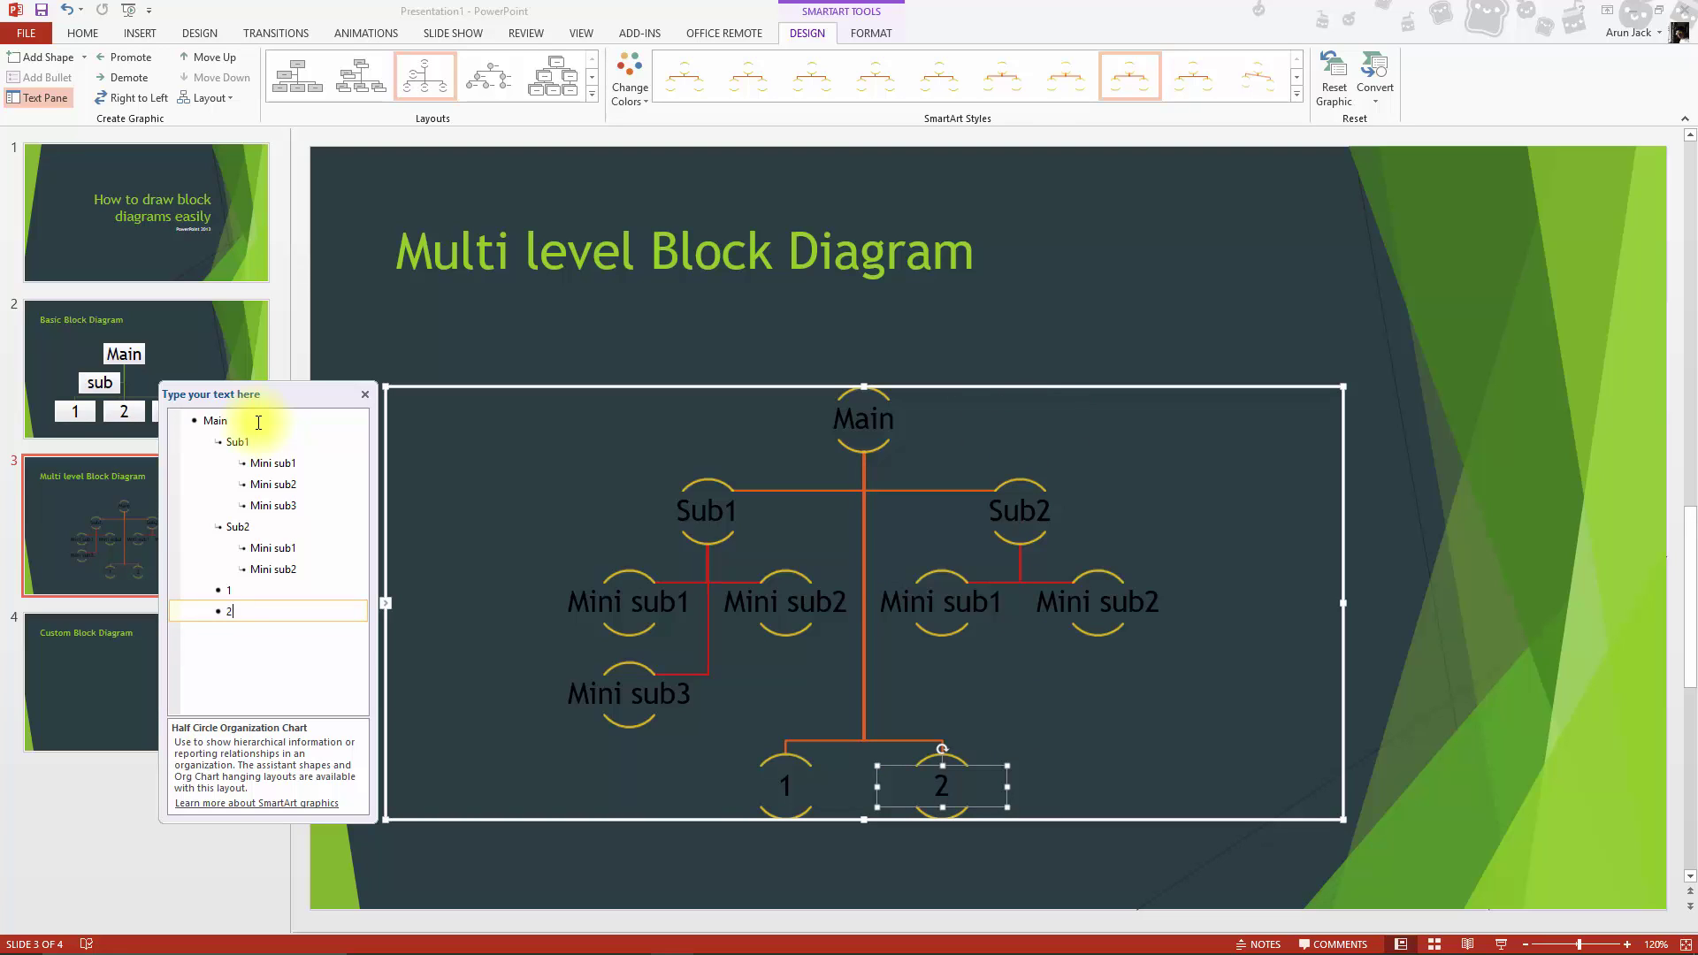
key(Return)
key(Return)
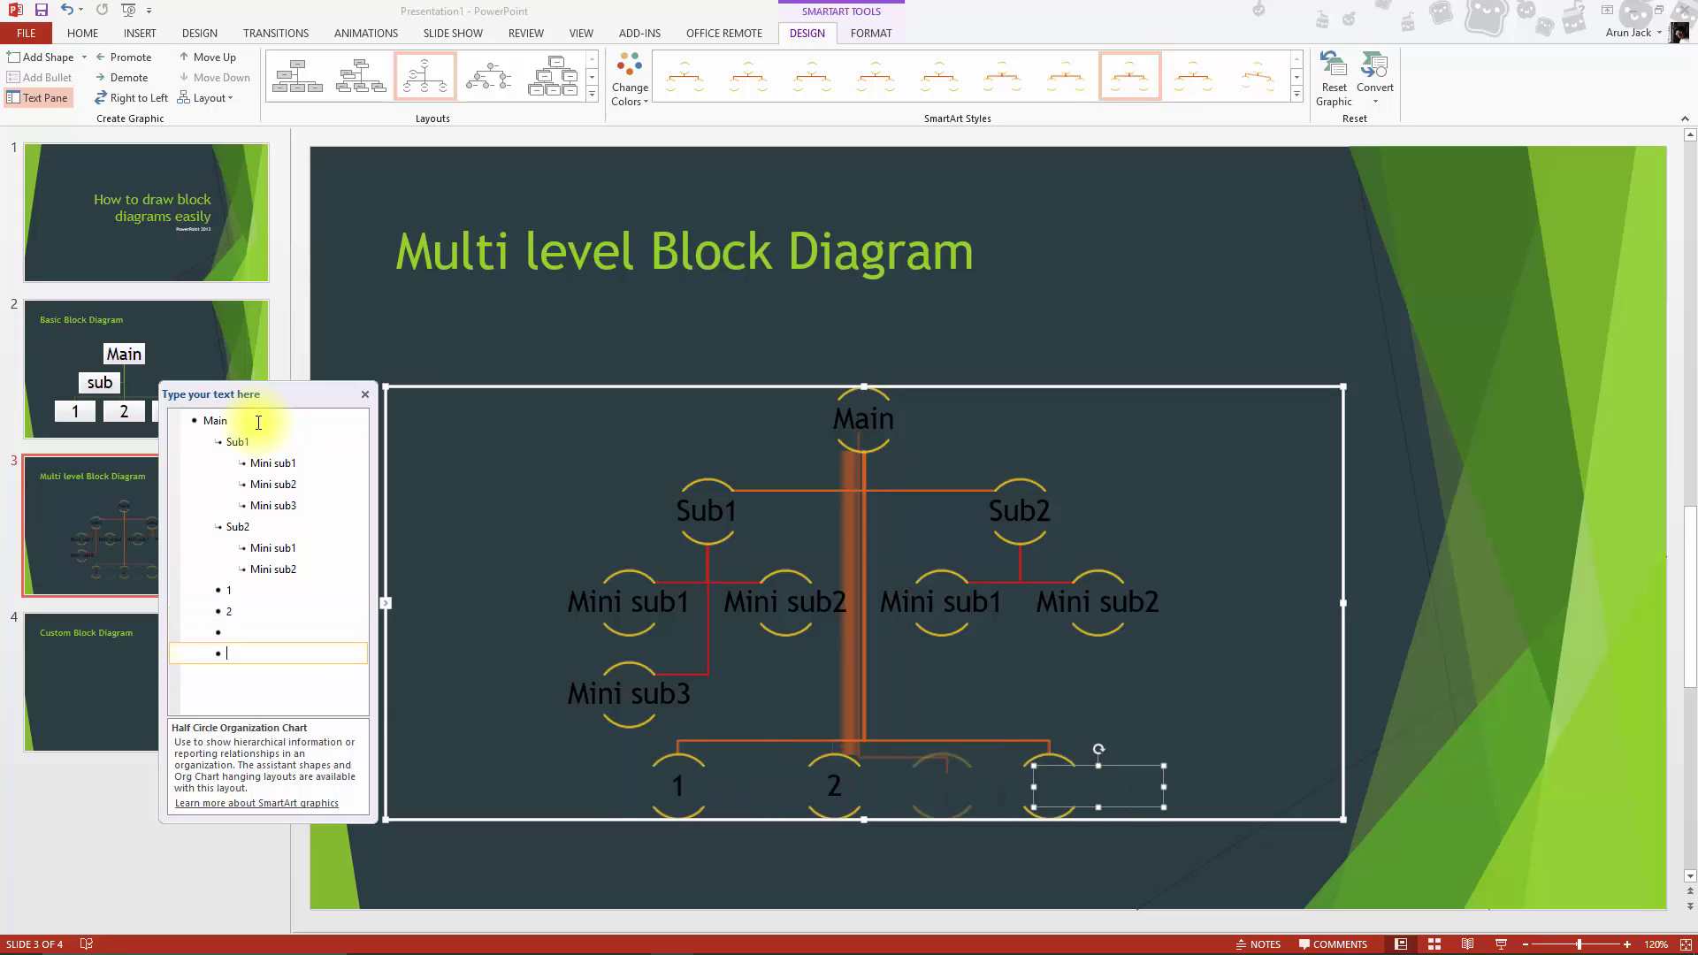
key(shift+Tab)
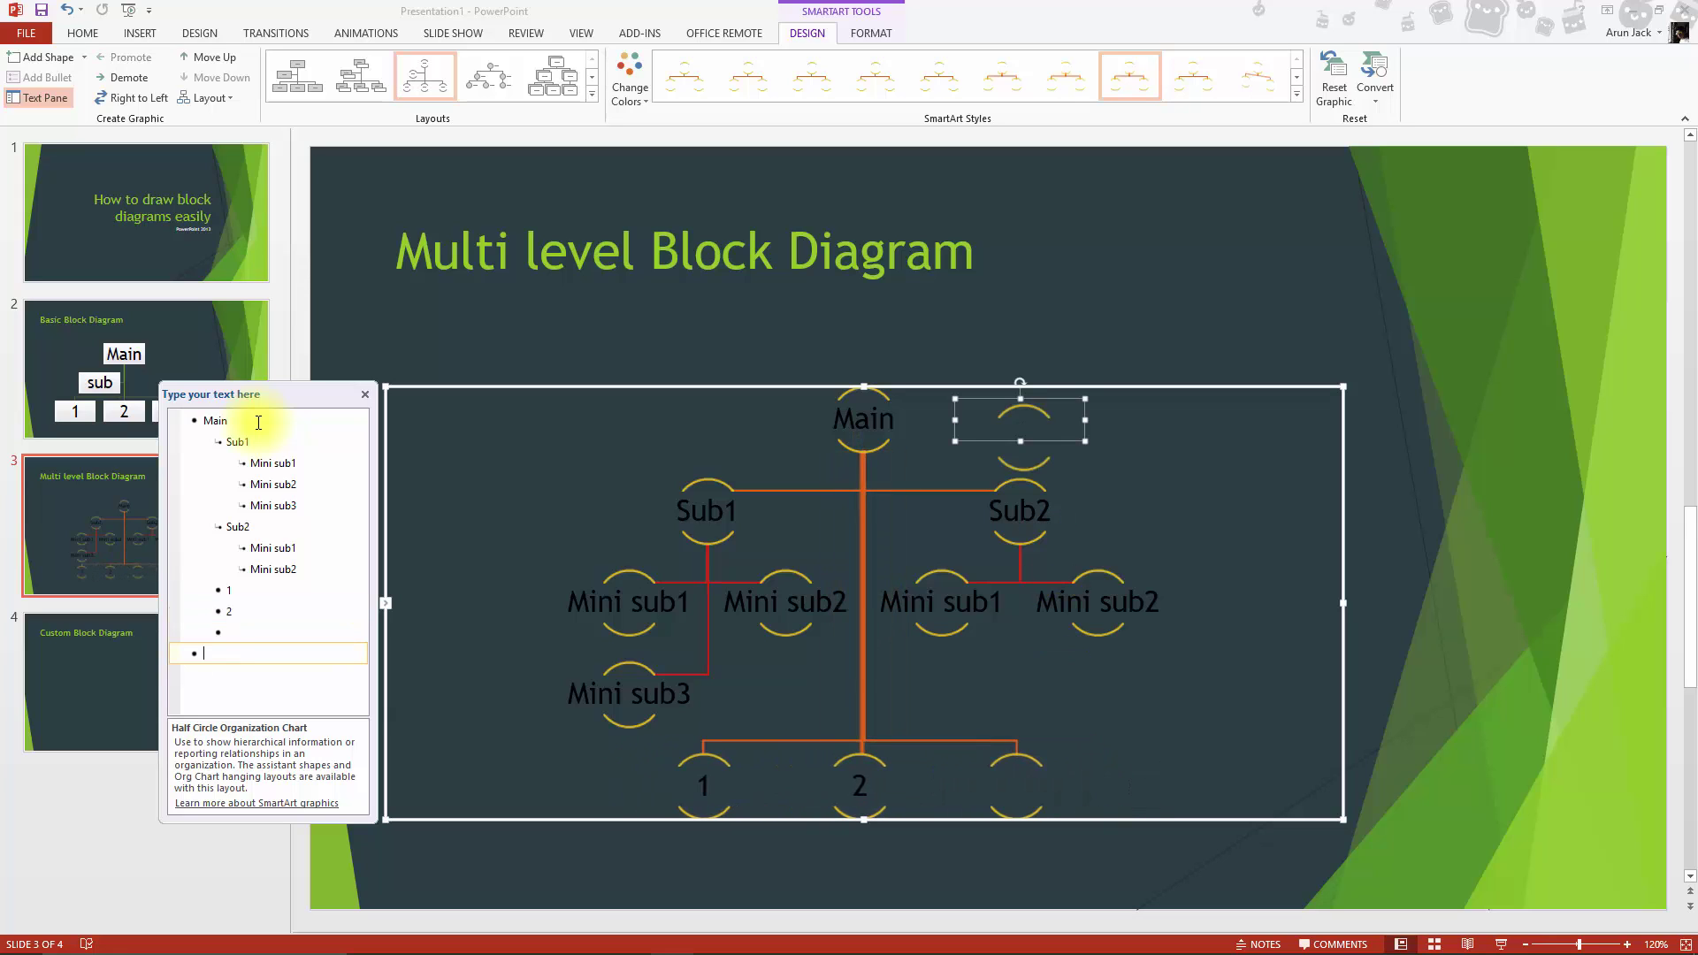
key(Up)
key(Delete)
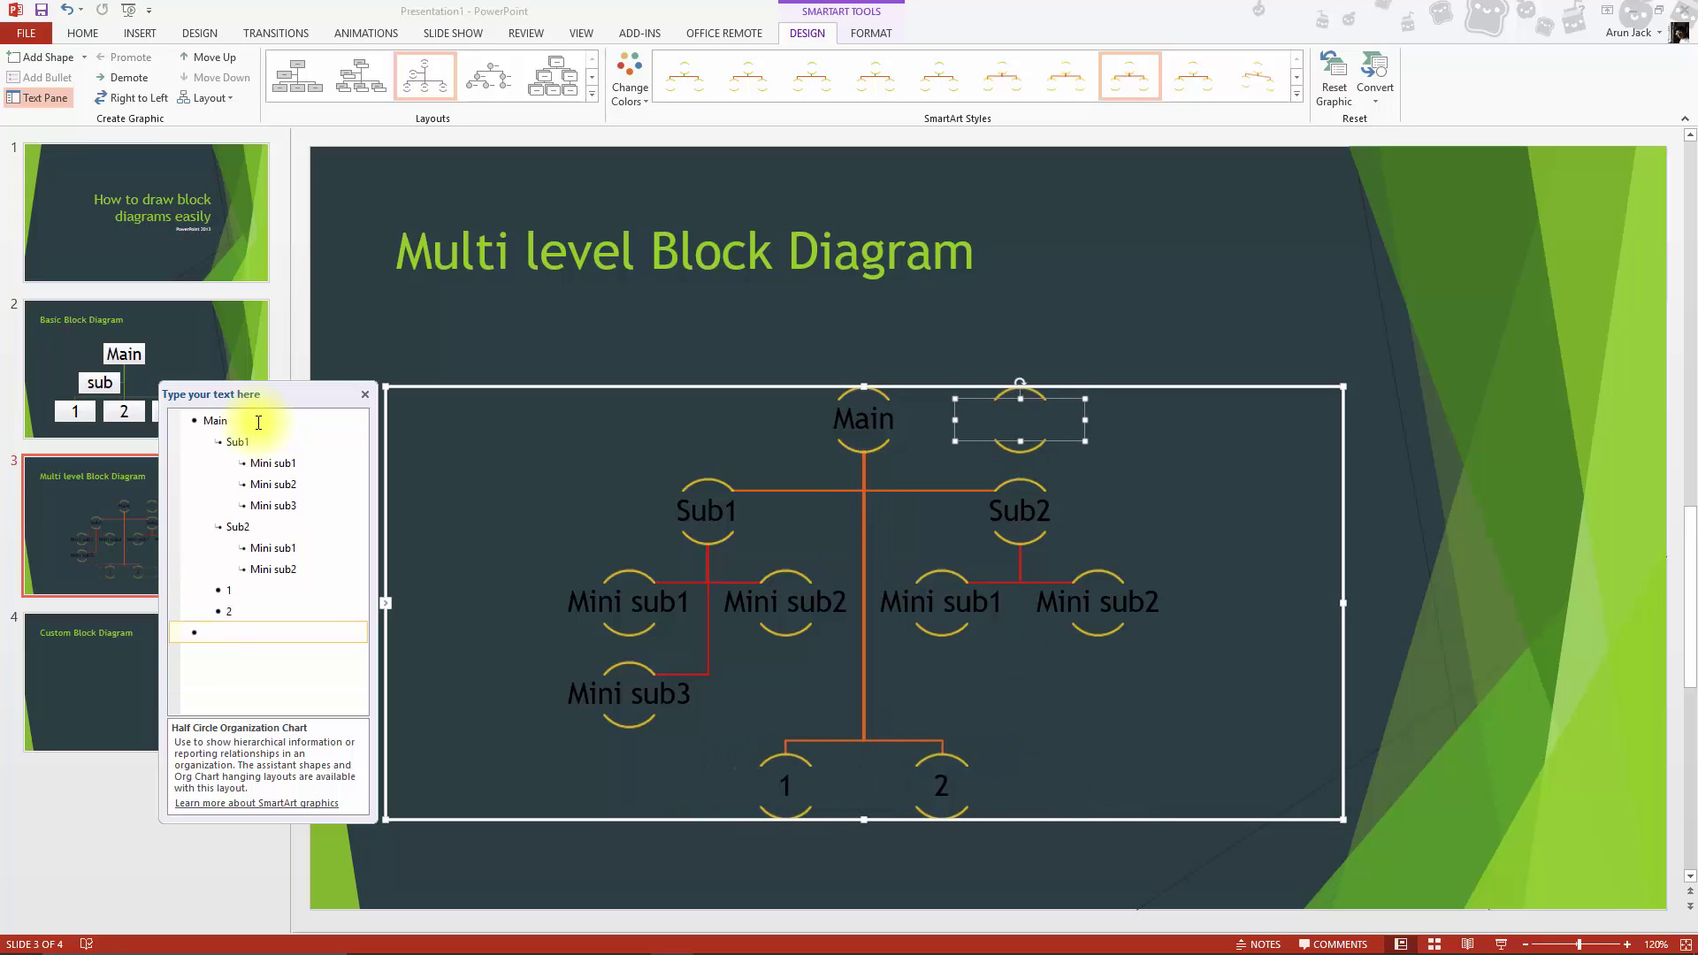
Add top-level entries main2 and main3, then an empty child entry under Main2.
text(ma)
text(in2)
key(Return)
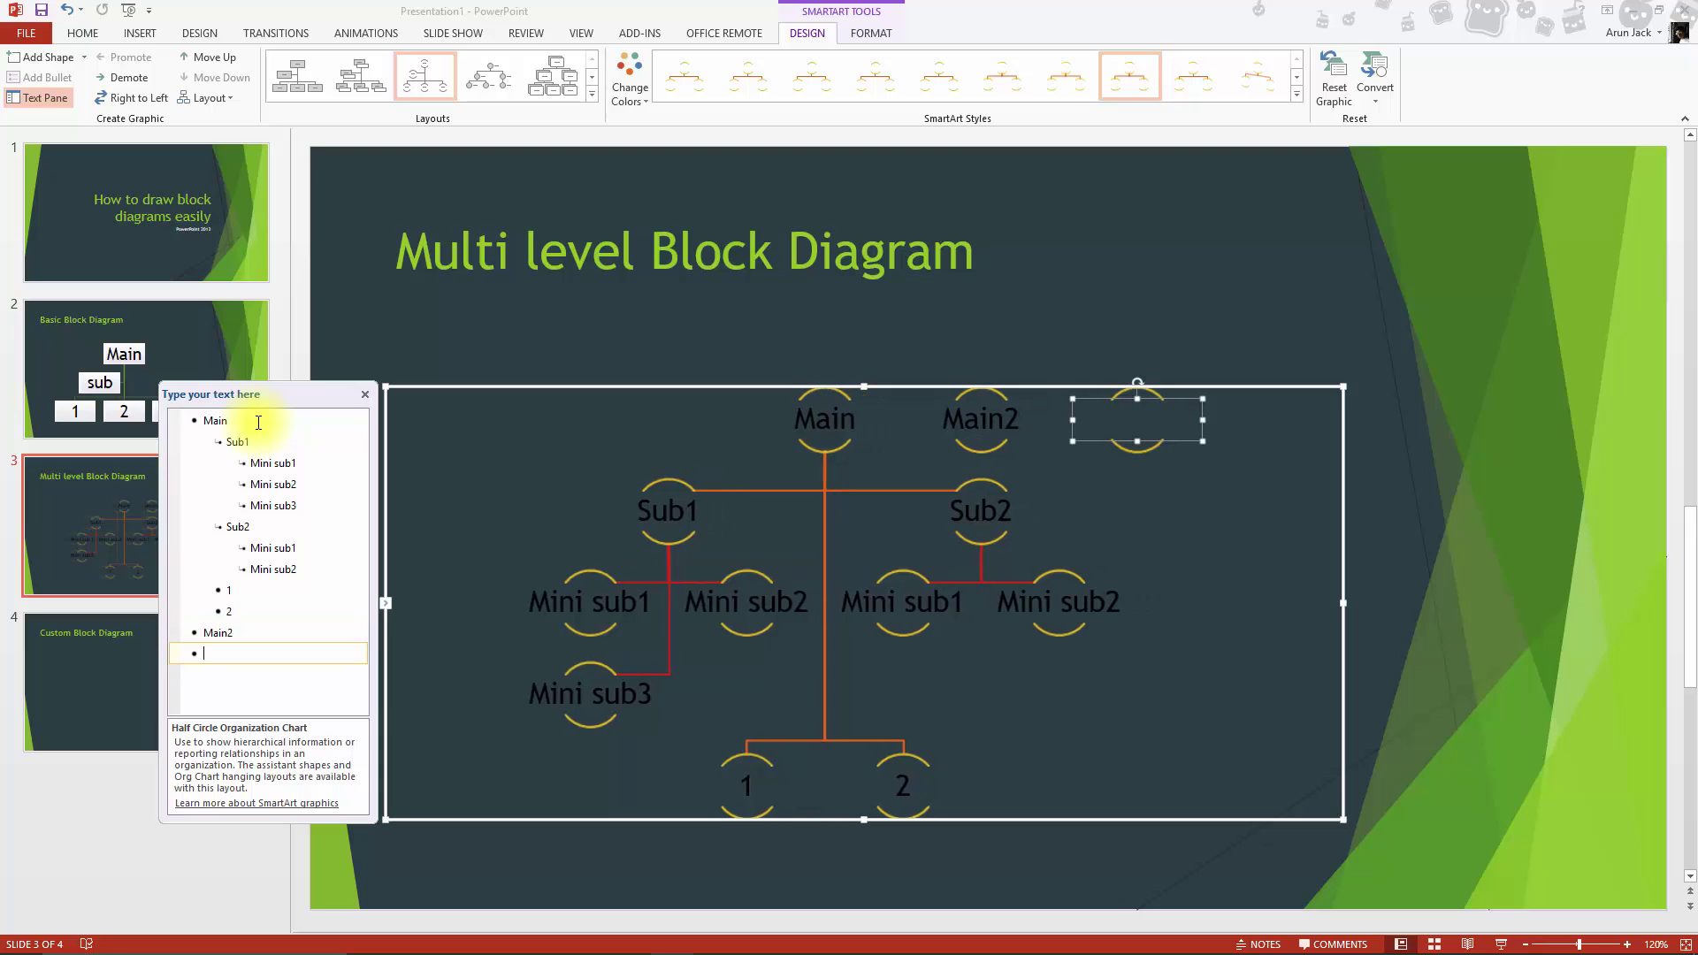
text(ma)
text(in3)
key(Up)
key(Down)
key(Return)
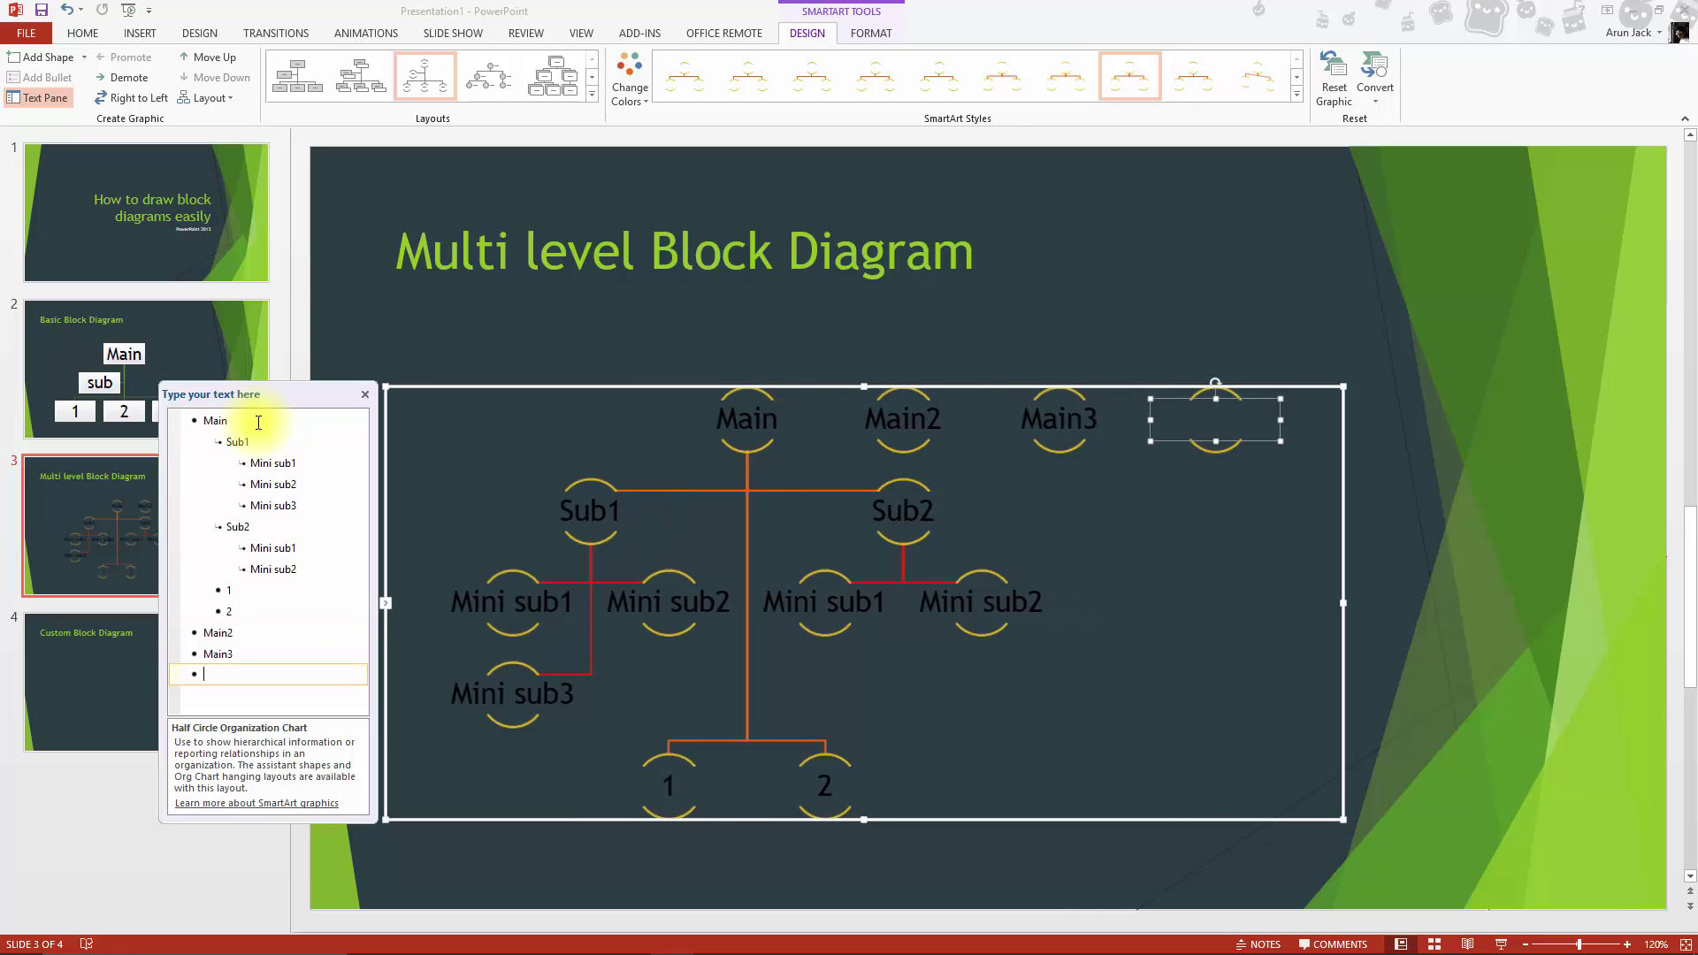
key(Return)
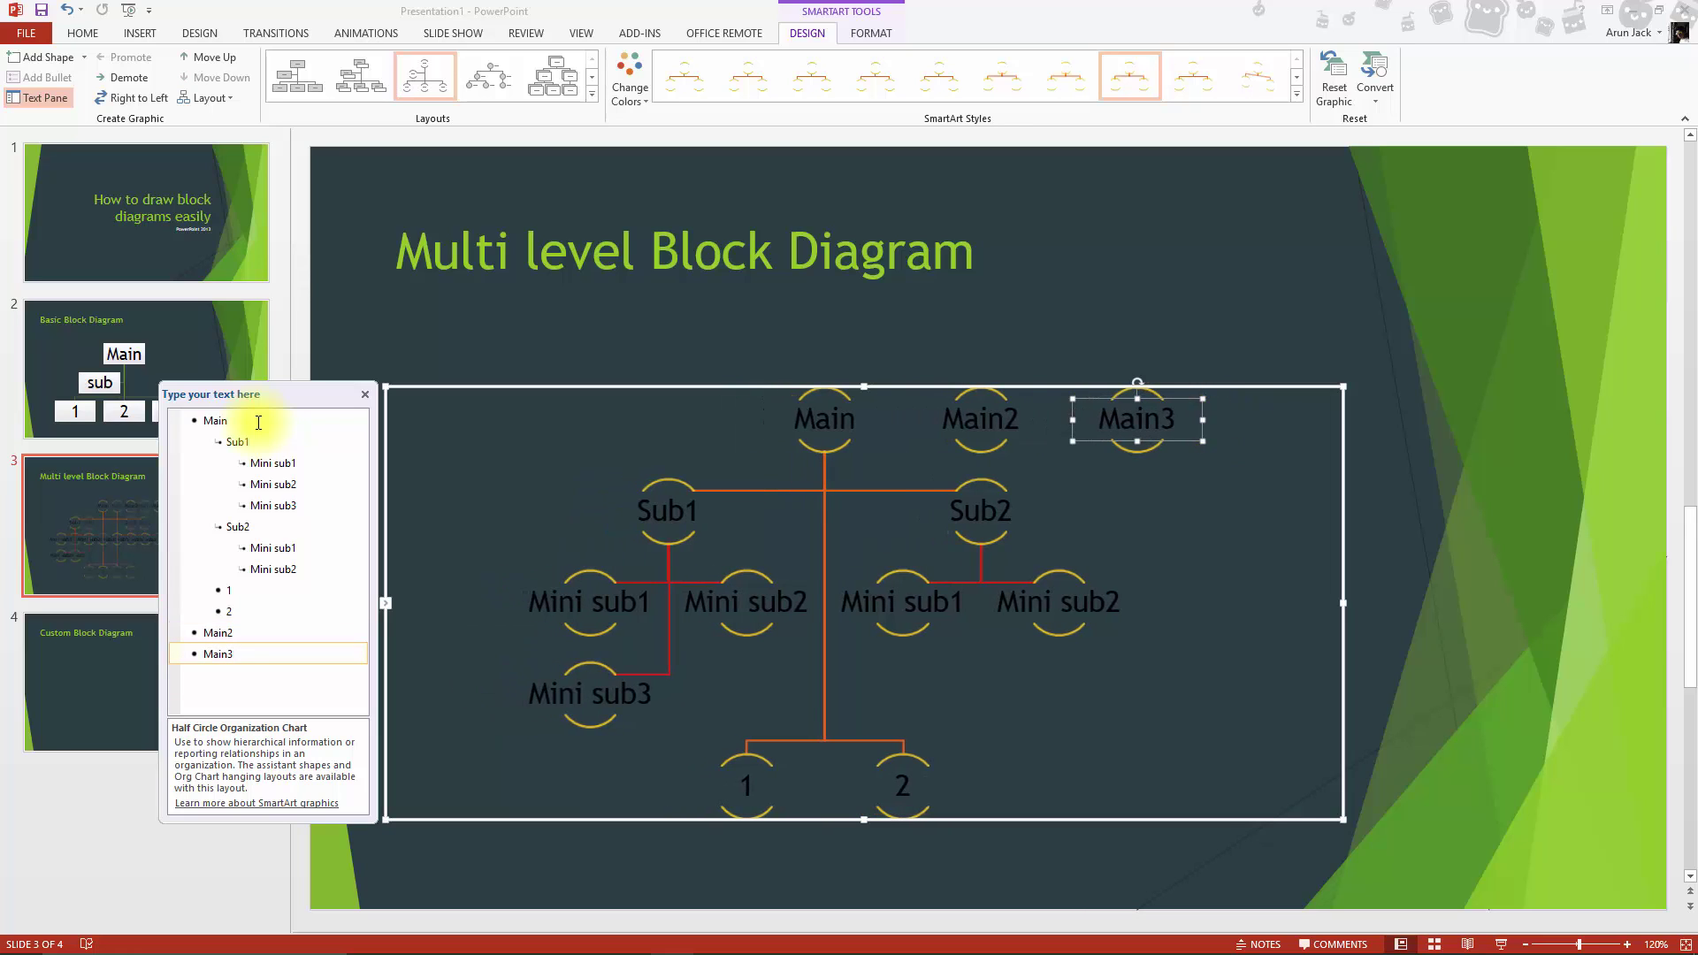
key(alt+shift+Up)
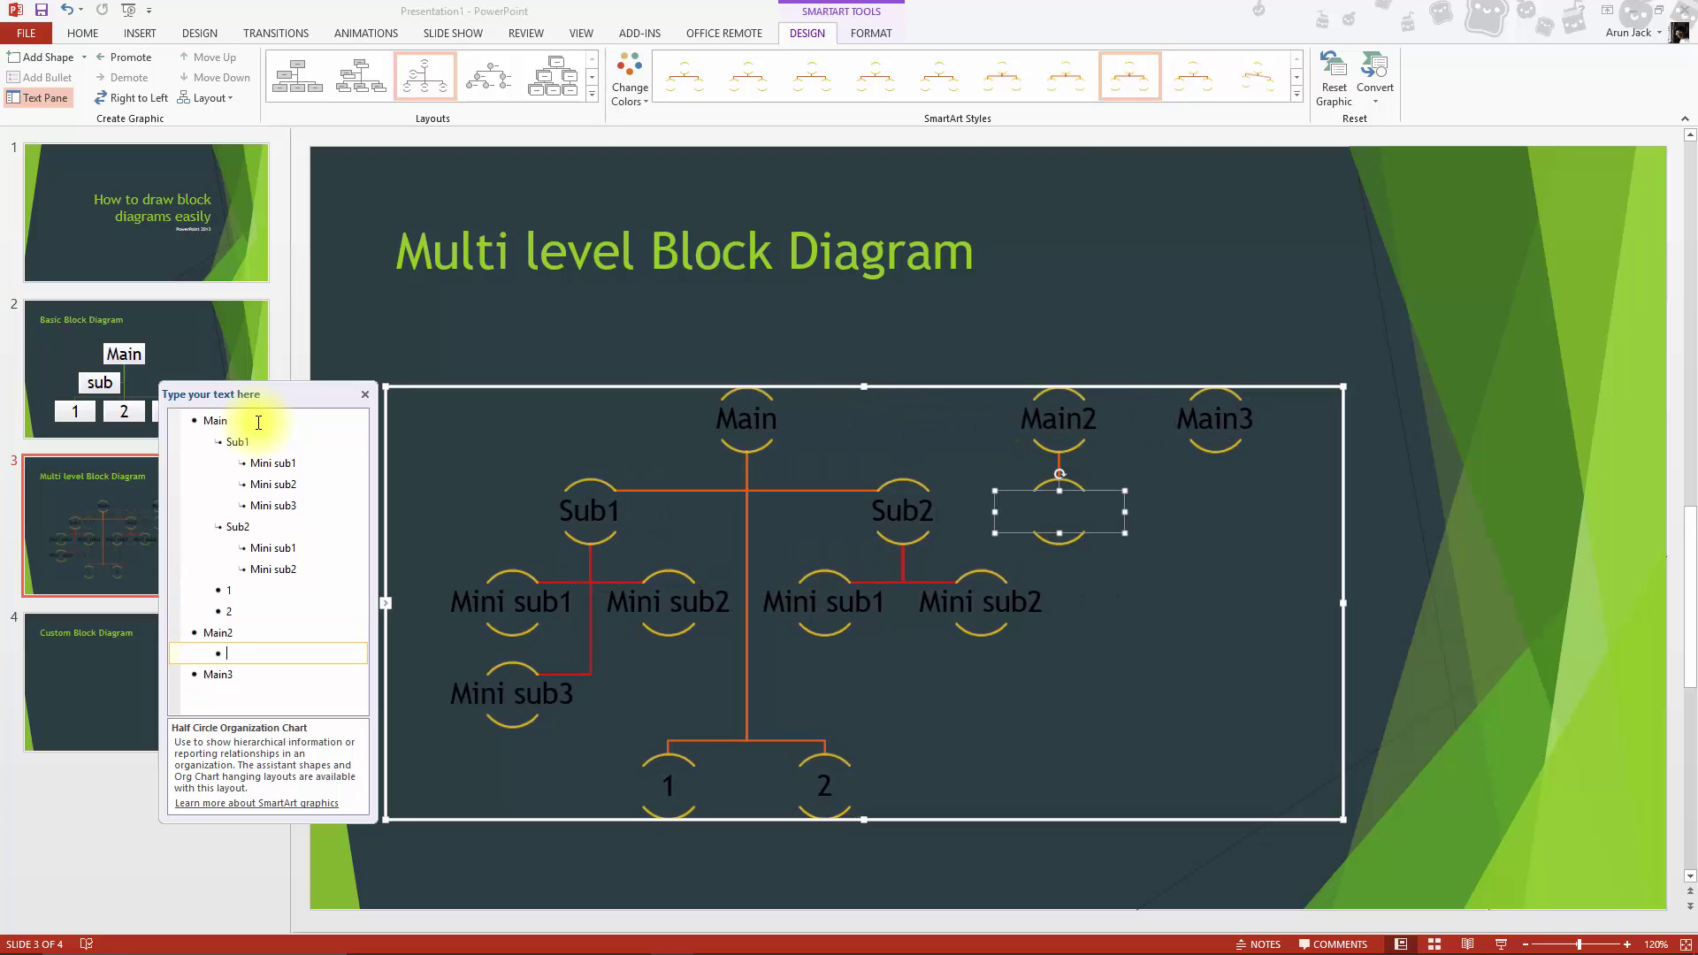
Type Sub1, Sub2 and sub3 as Main2's children.
text(sub1)
key(Return)
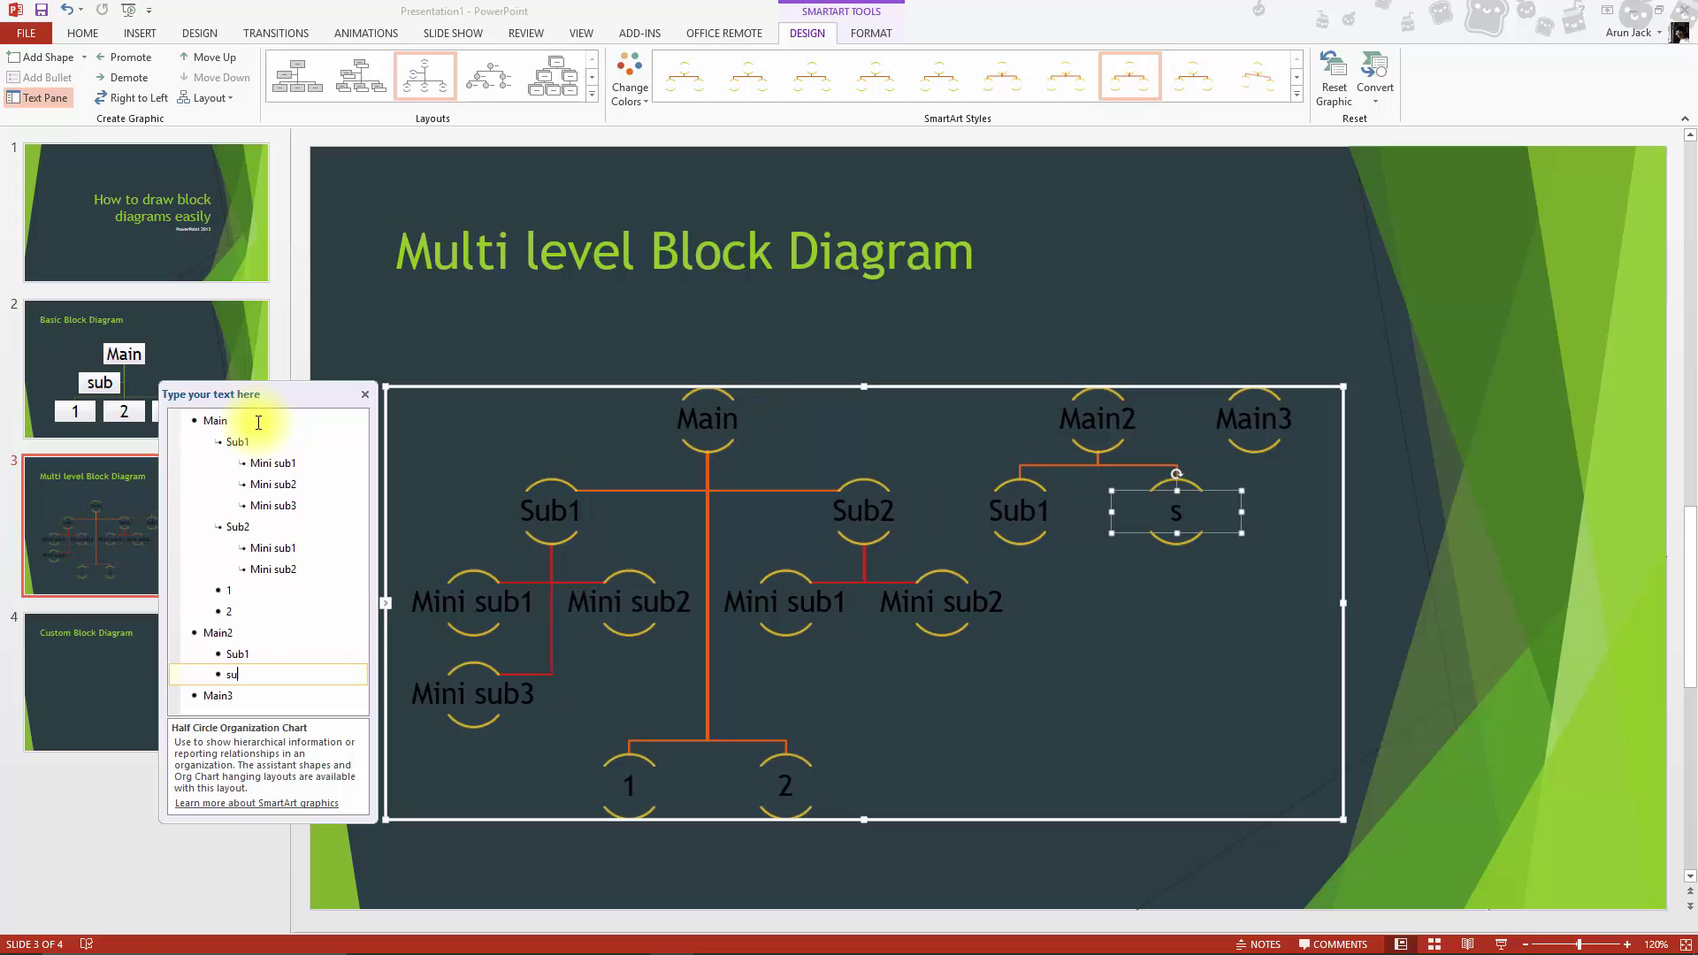
text(b2)
key(Return)
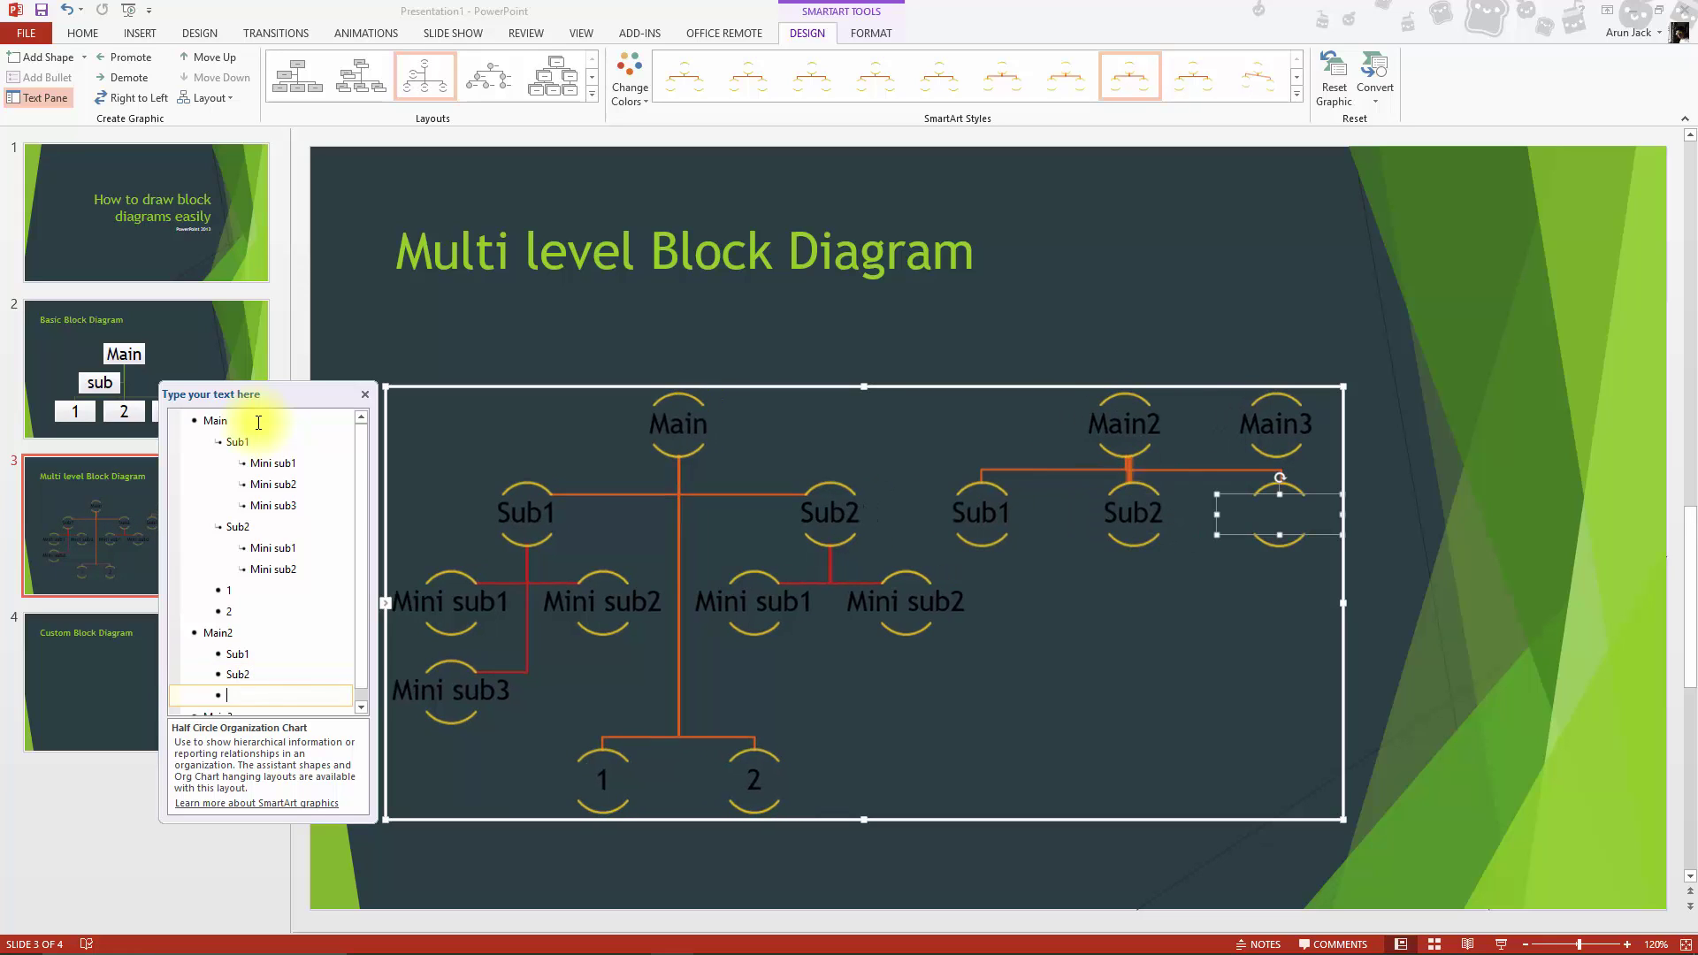
text(sub)
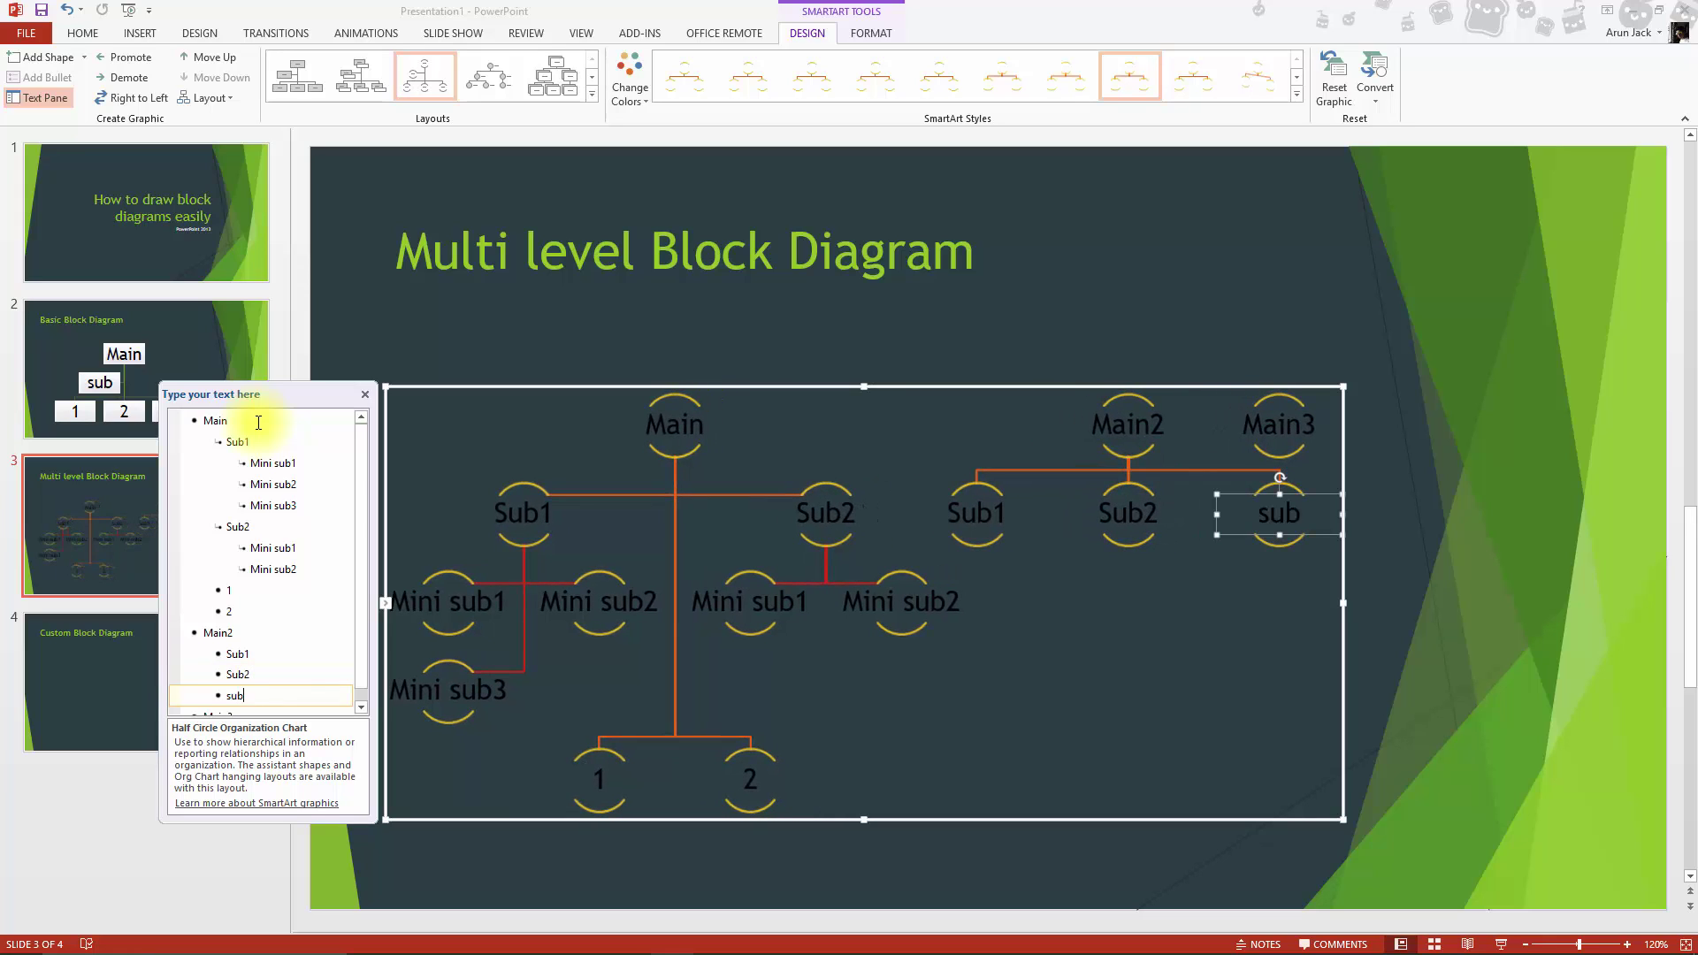
text(3)
Add Sub1 under Main3 with an indented Mini sub1 beneath it.
key(Down)
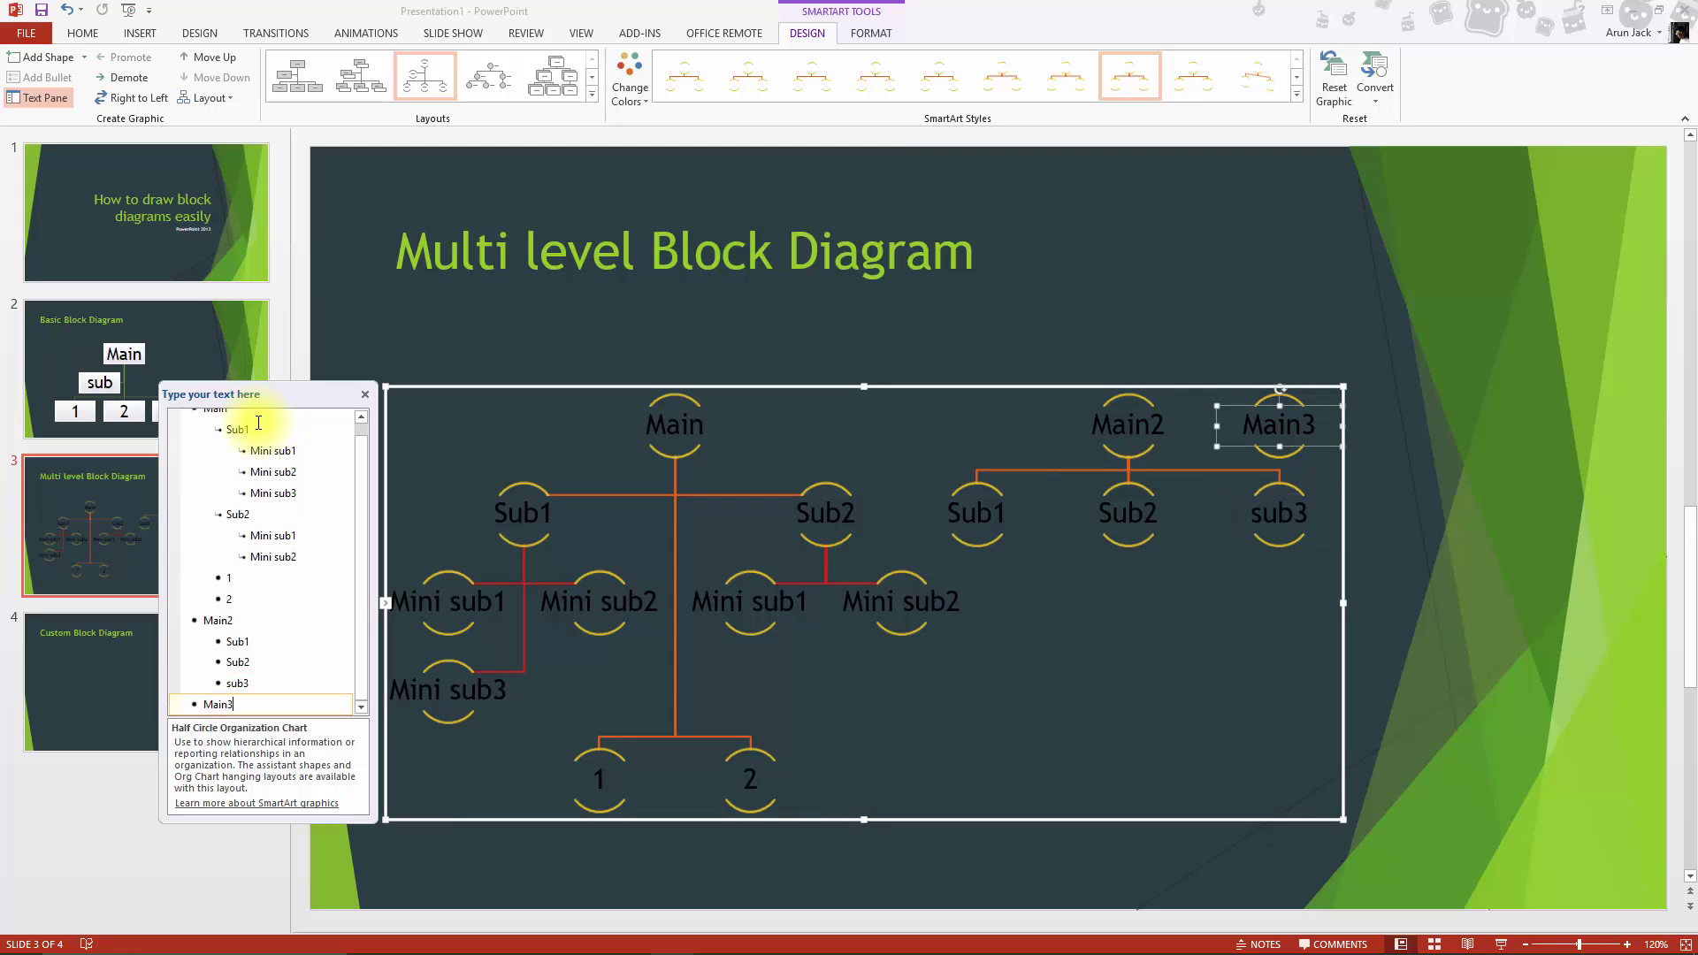
key(Return)
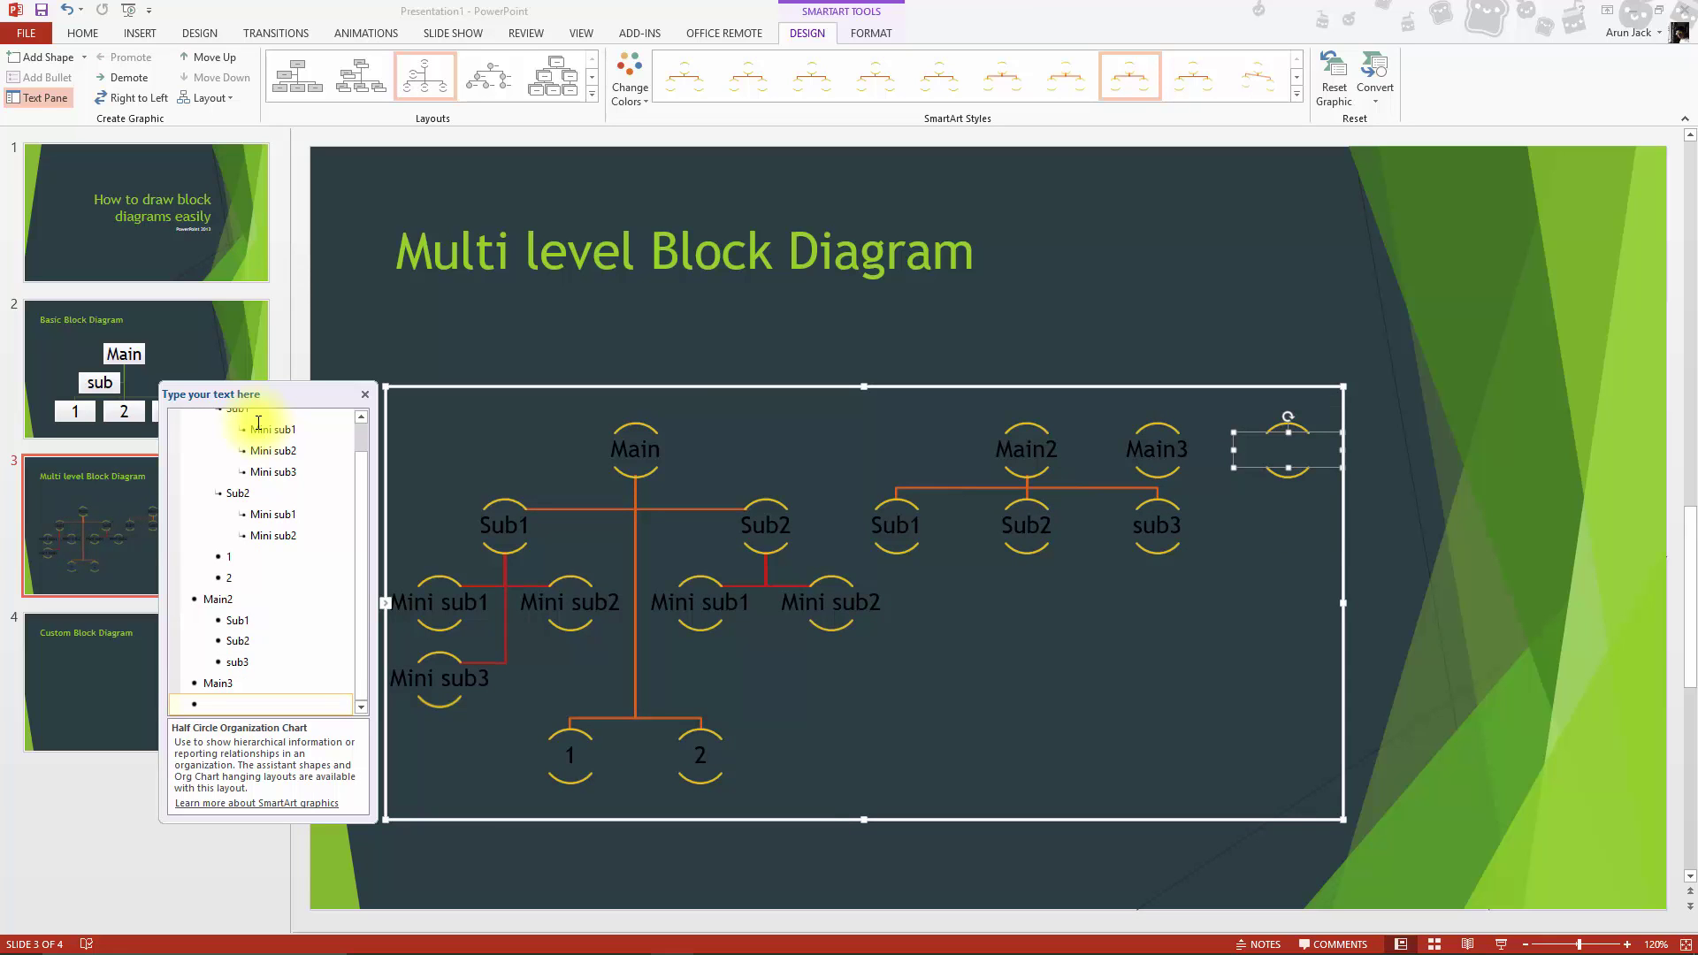
key(Tab)
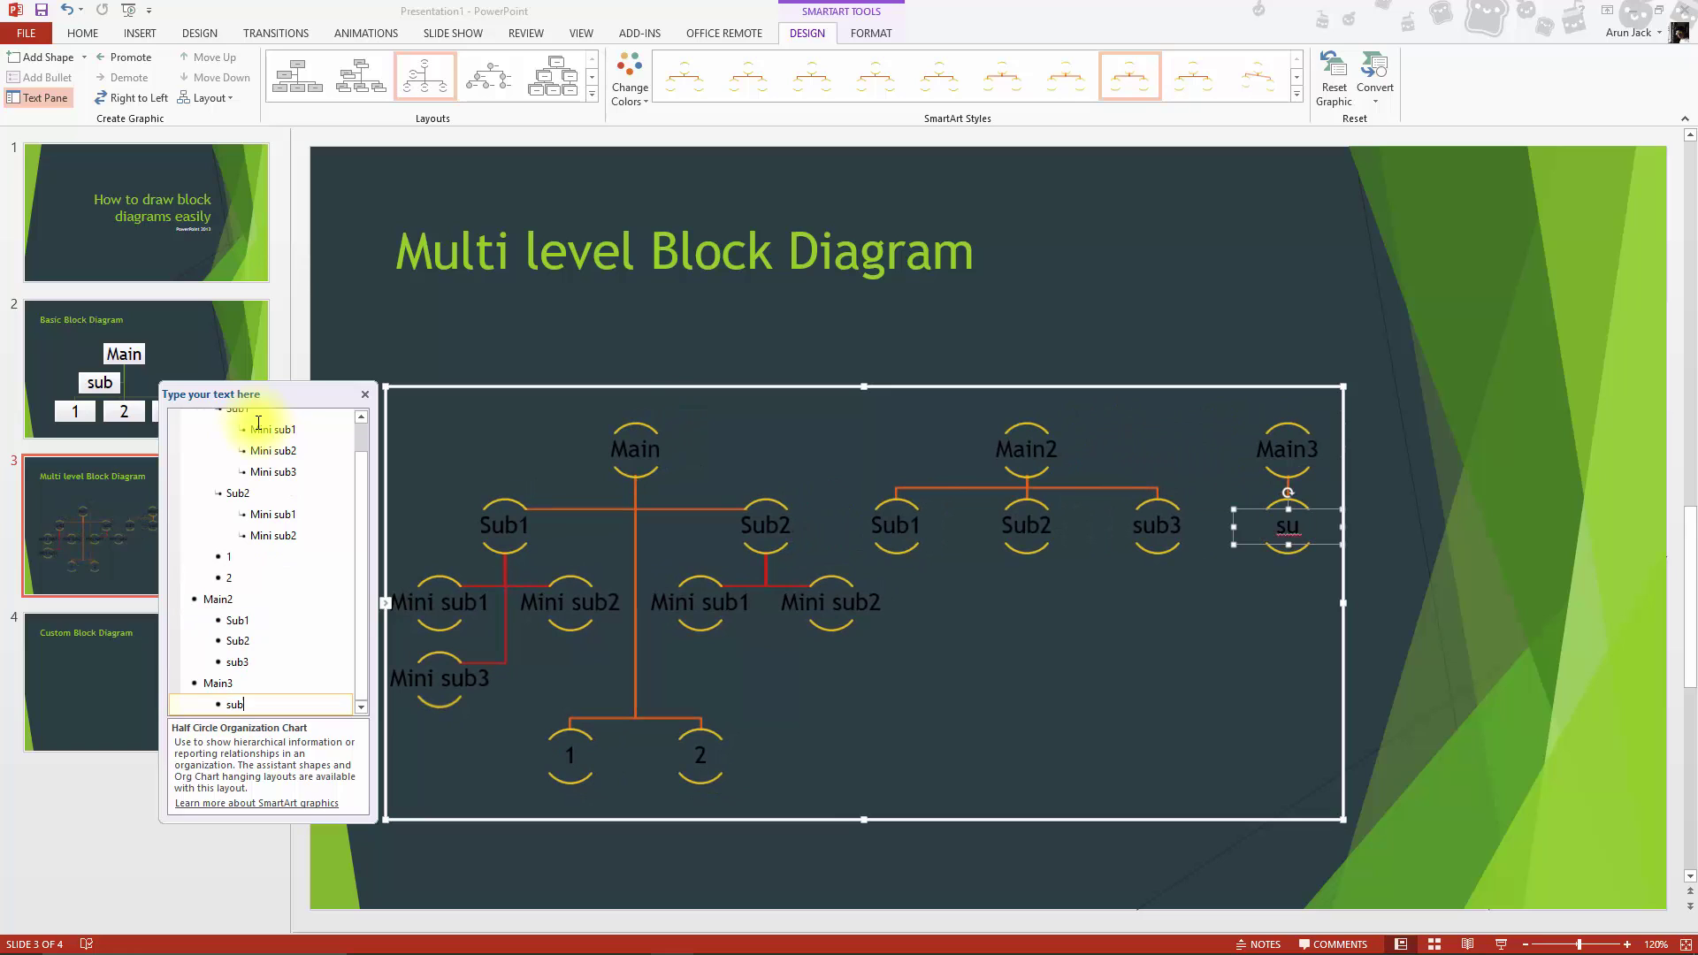
text(1)
key(Return)
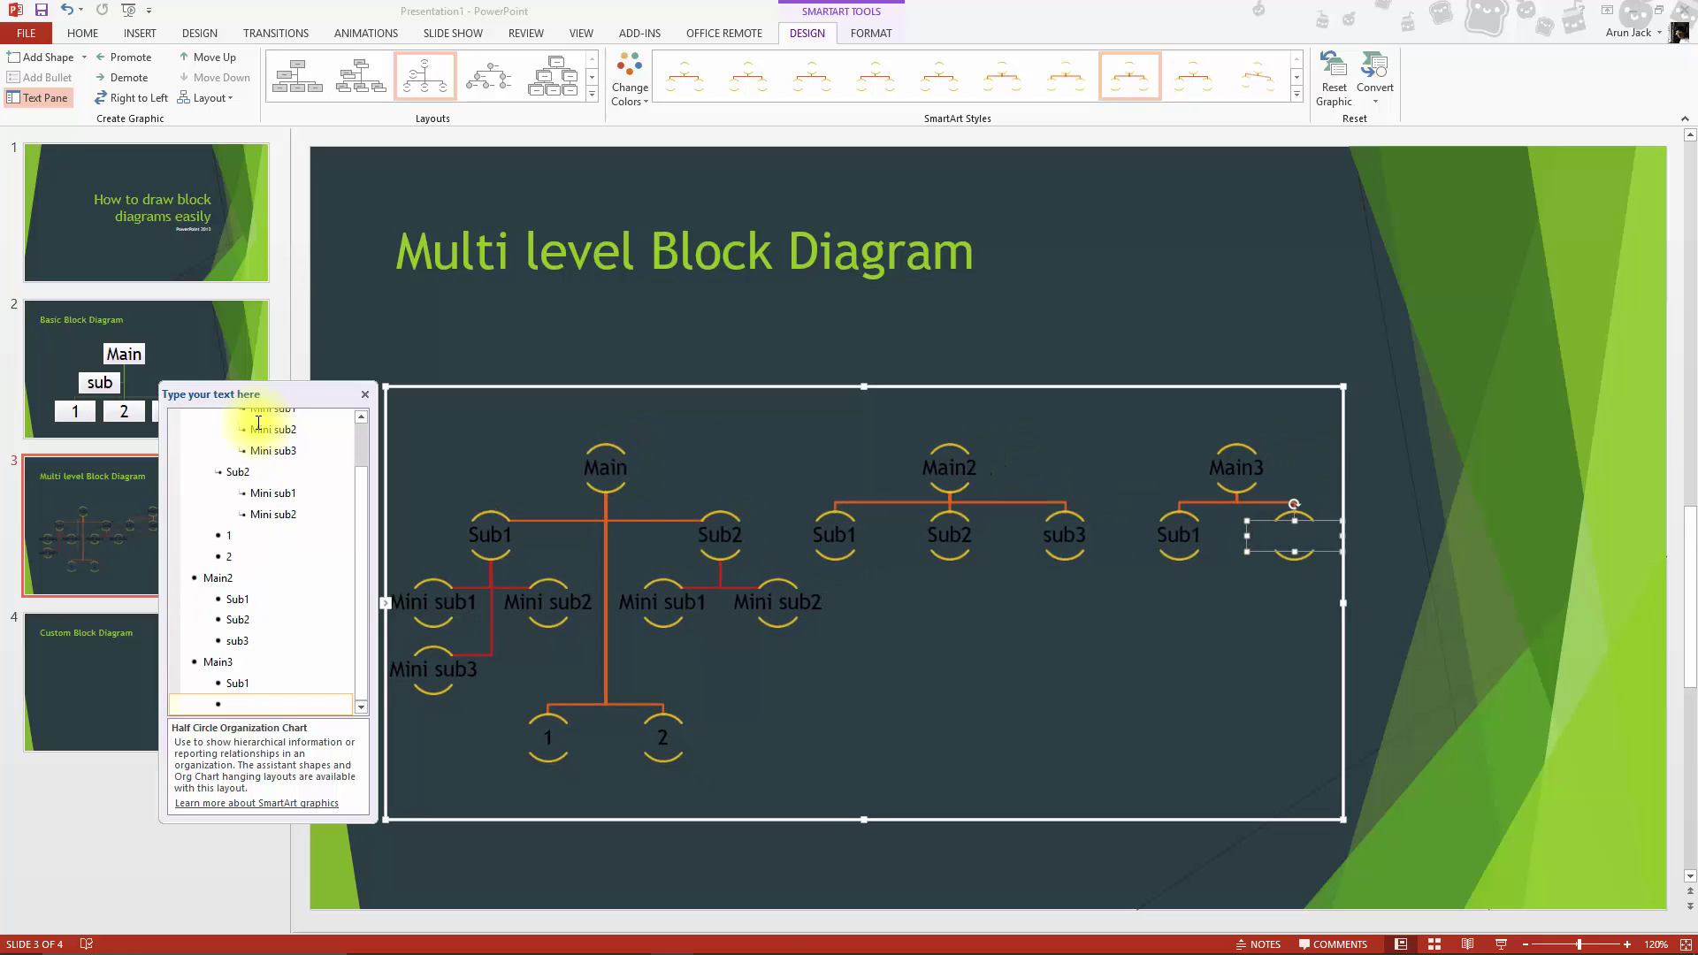
text(m)
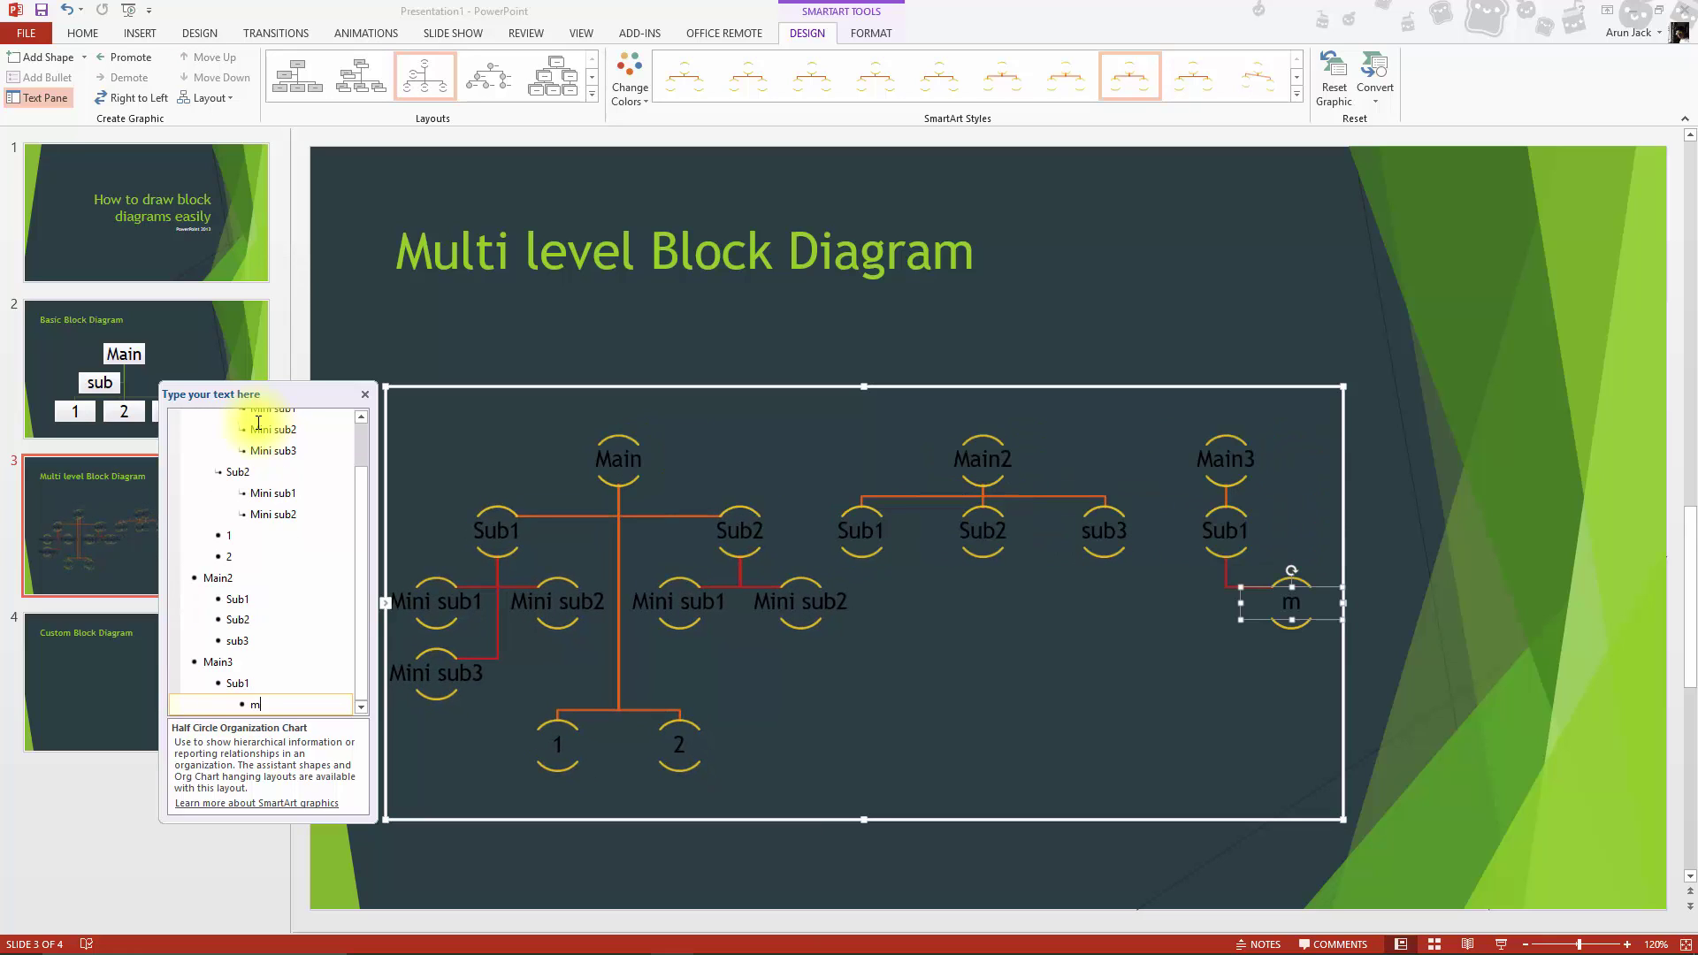
text(sub)
text(1)
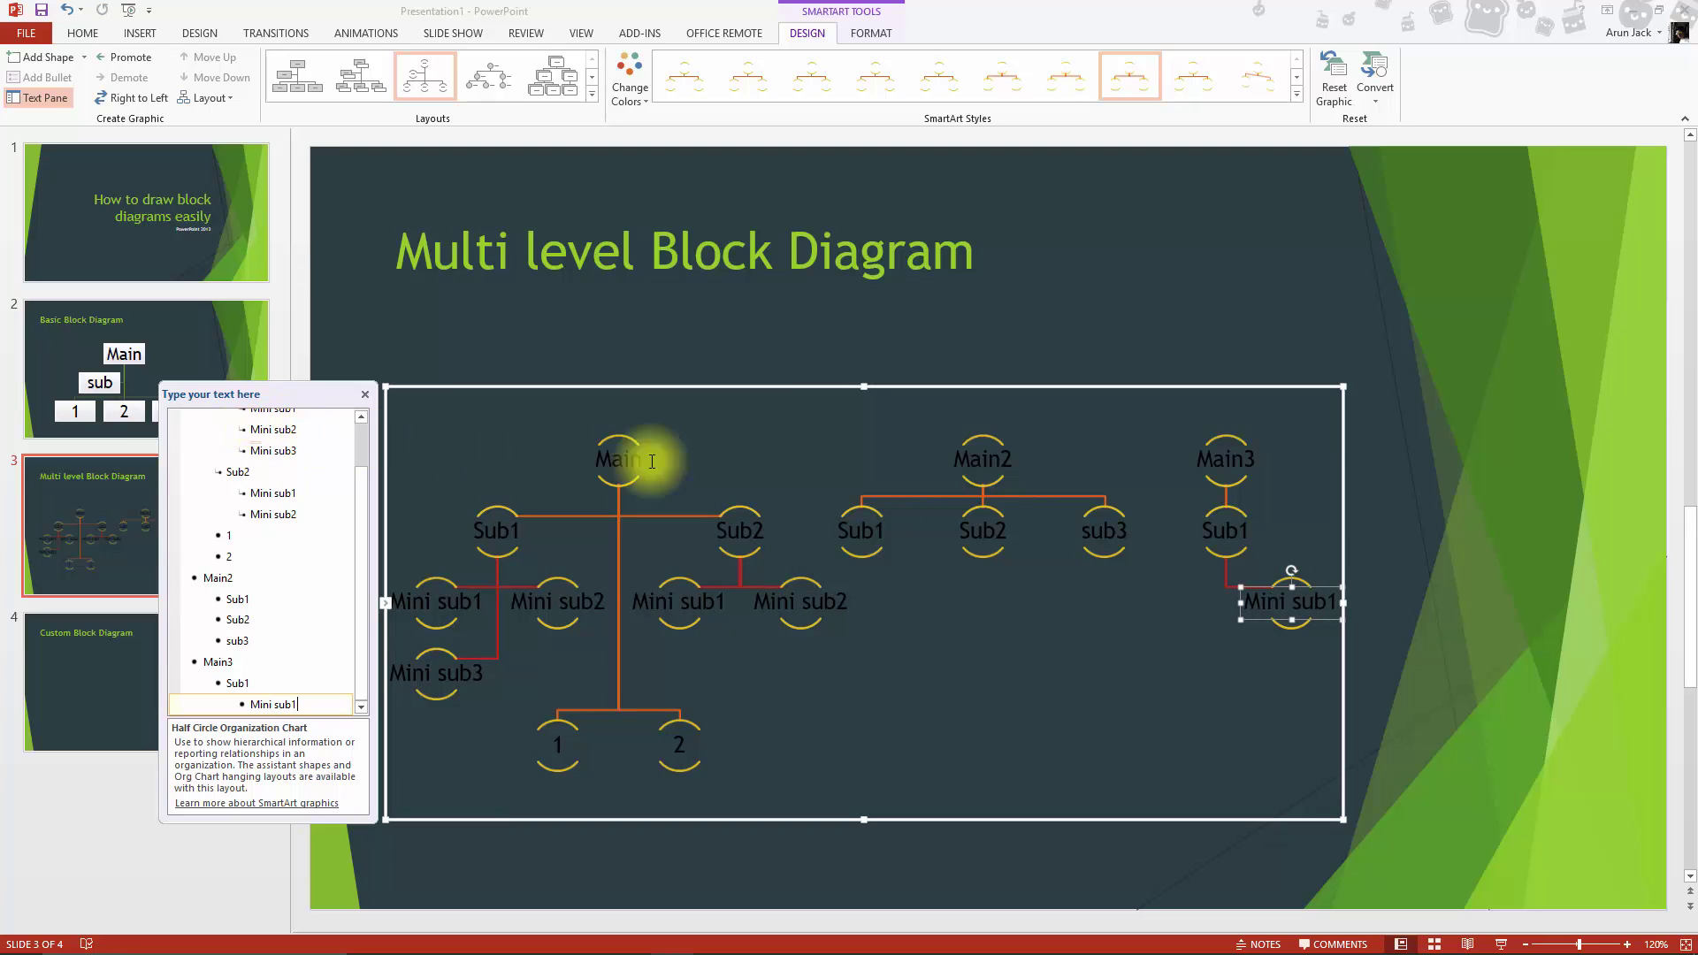
click(1073, 387)
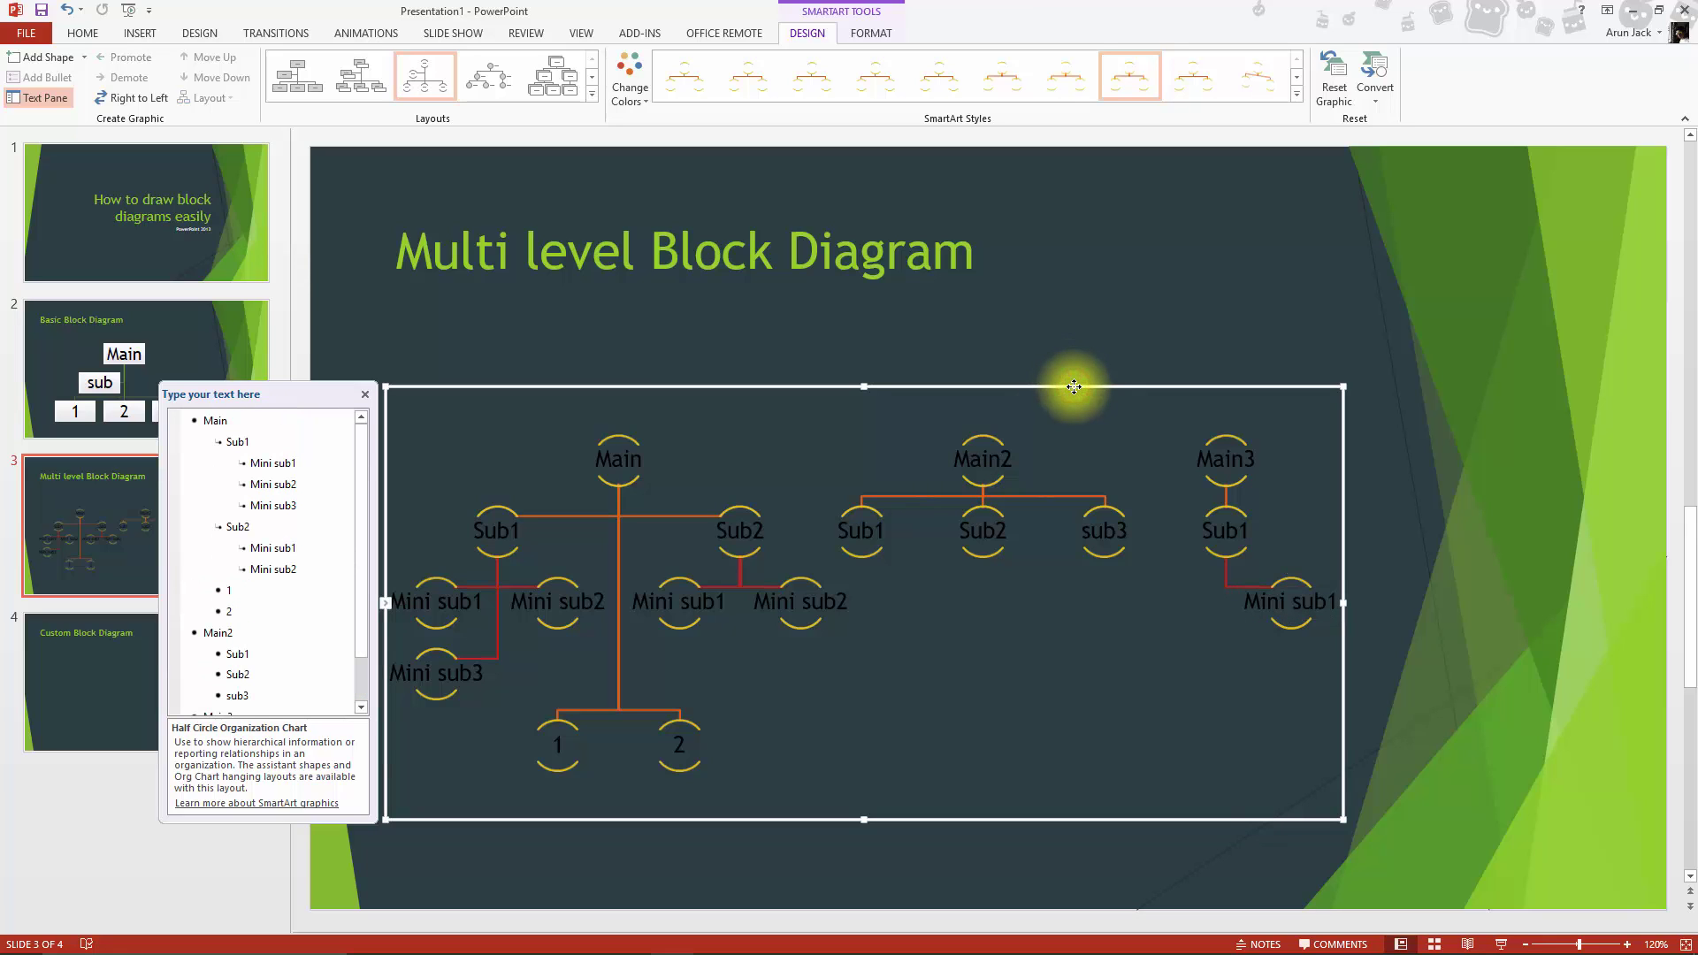
Switch to the Hierarchy layout and stretch the diagram wider toward the slide's right edge.
click(589, 94)
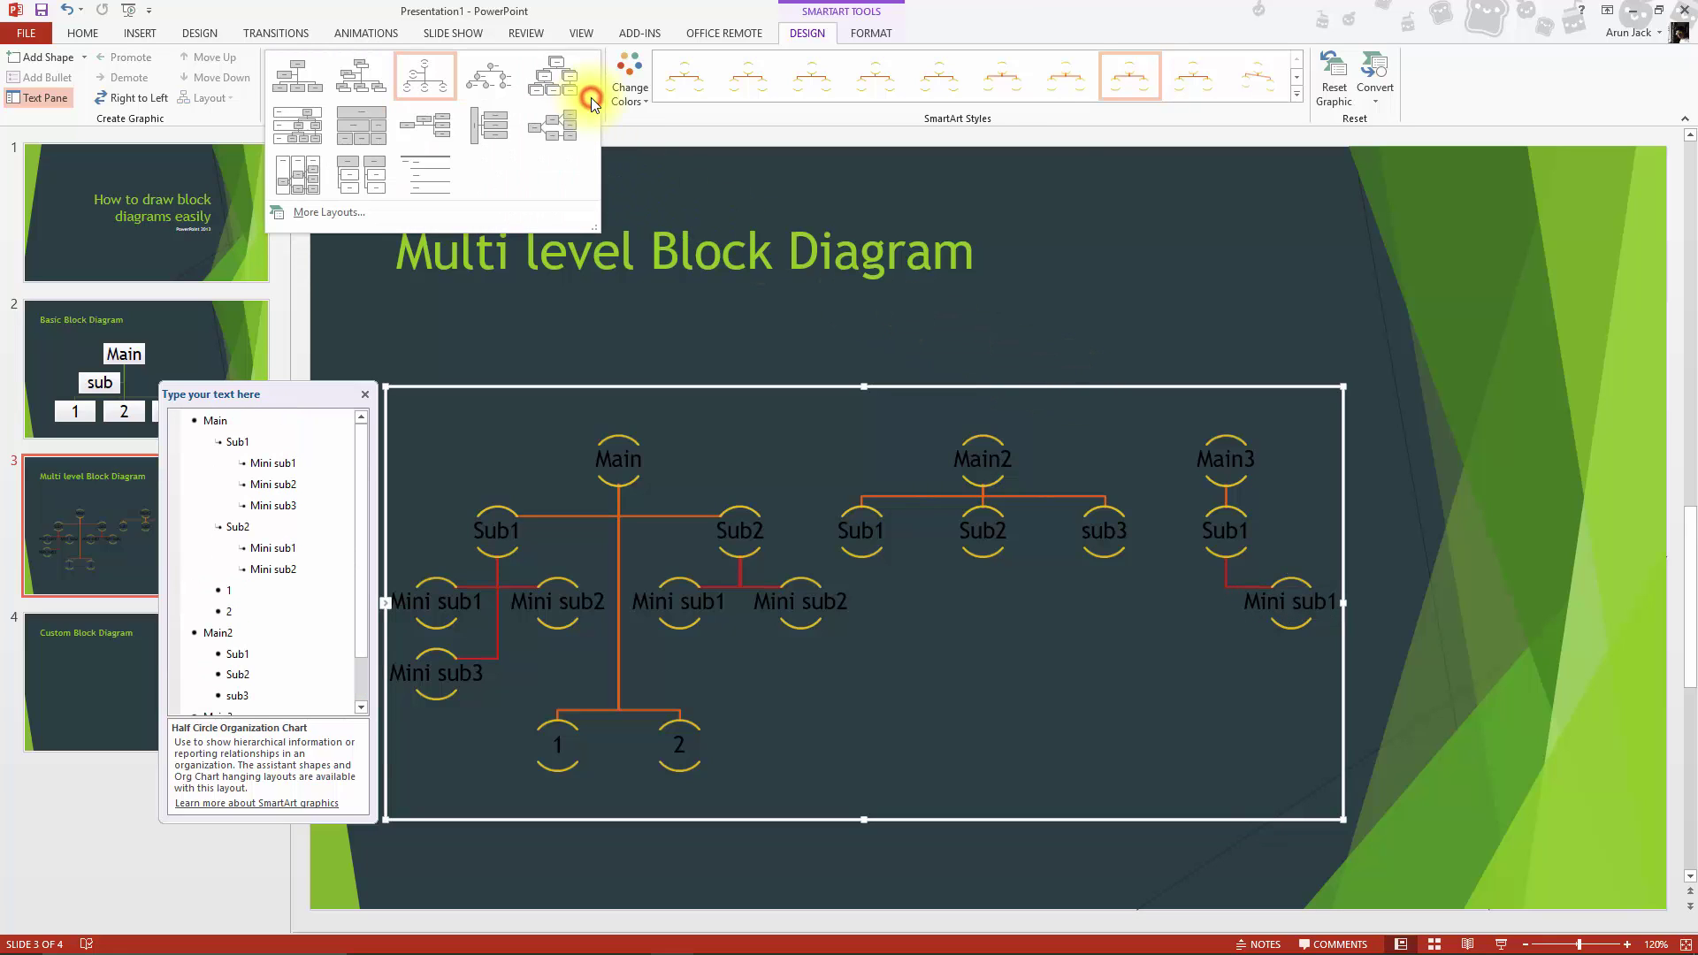
click(571, 94)
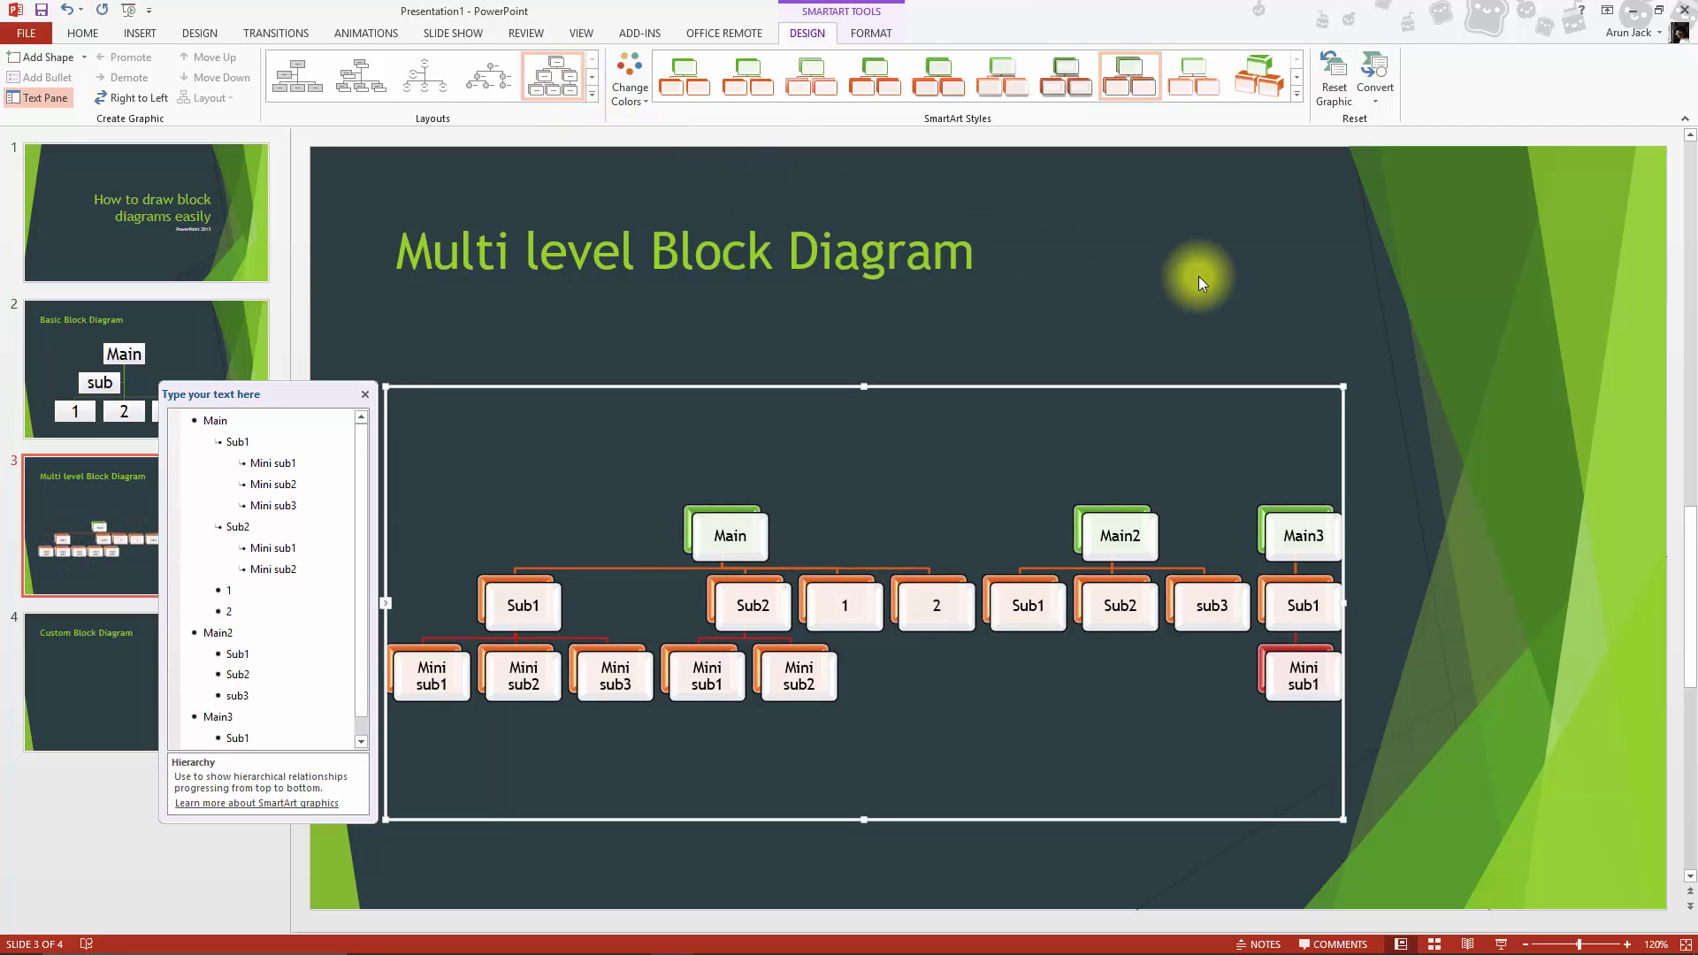
drag(1341, 385, 1629, 301)
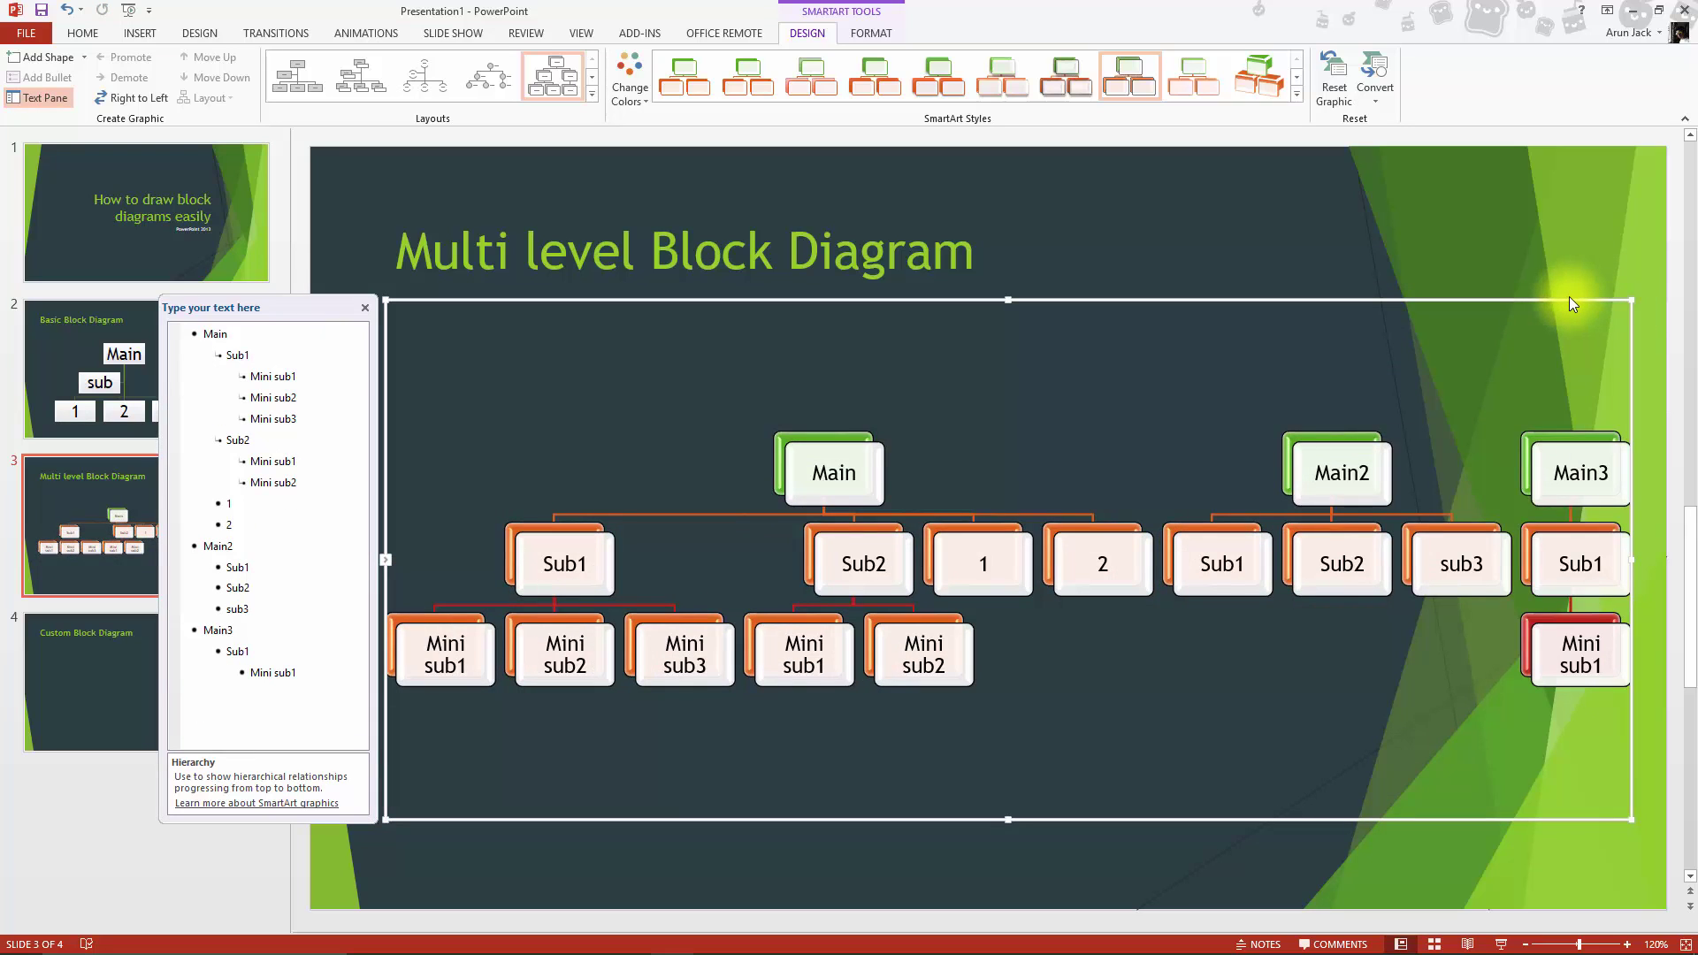
Try the Labeled, Table and Horizontal layouts, settling on Horizontal Hierarchy.
click(593, 94)
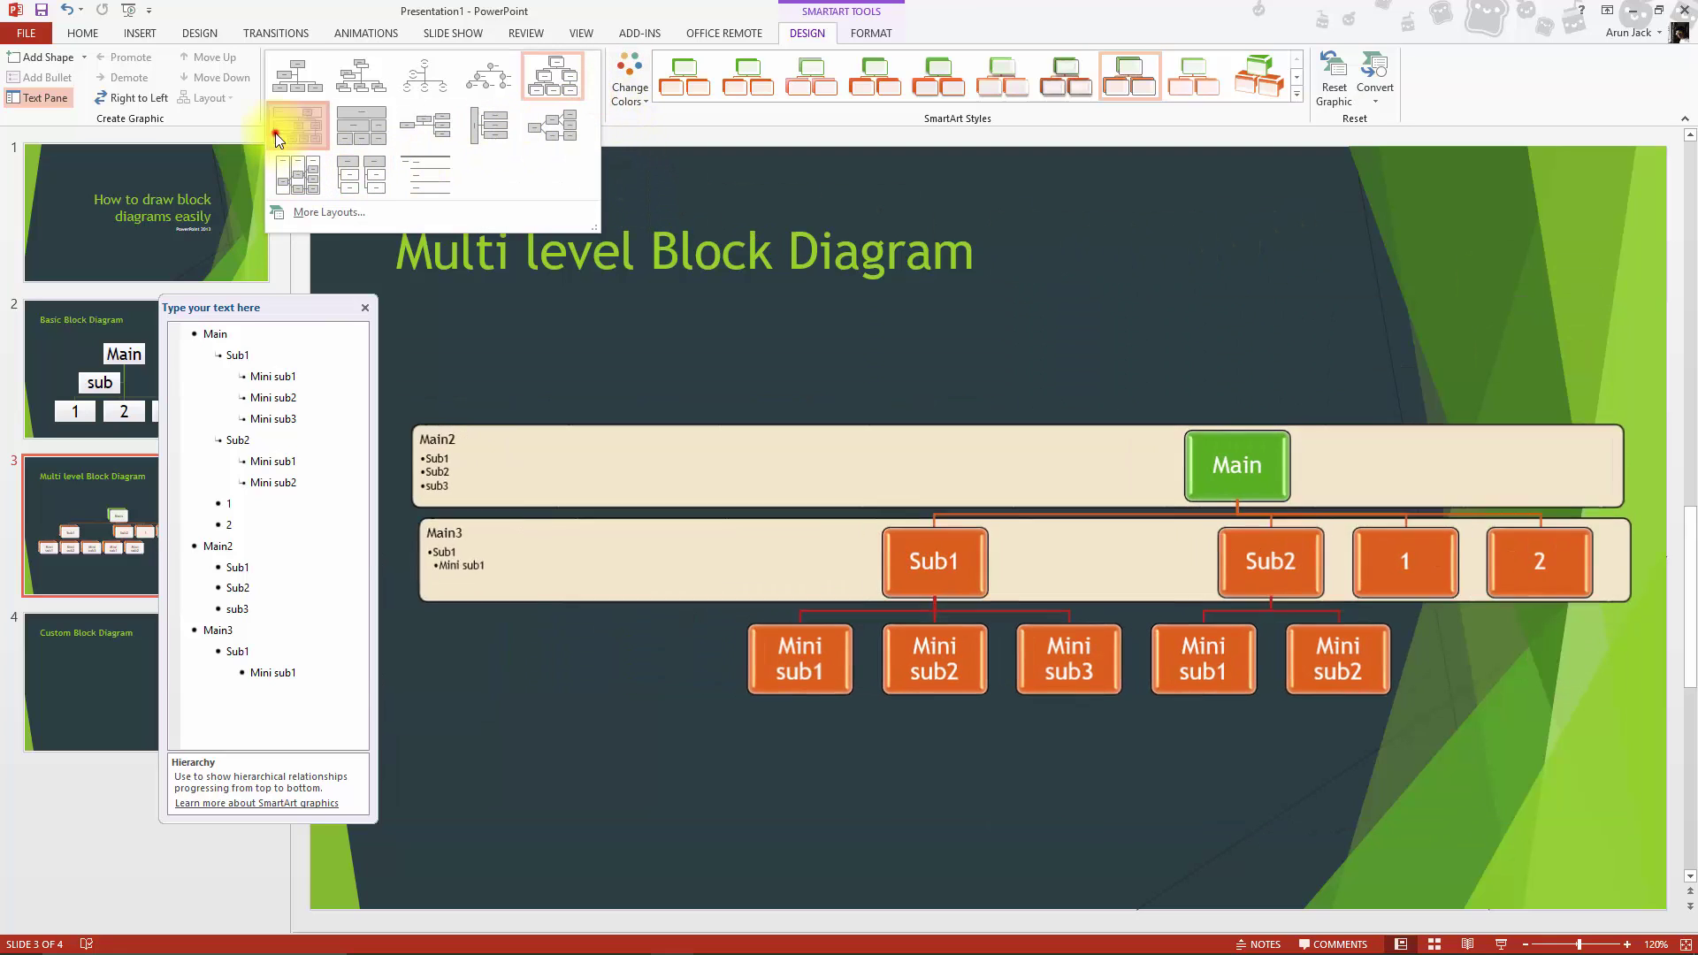
click(276, 137)
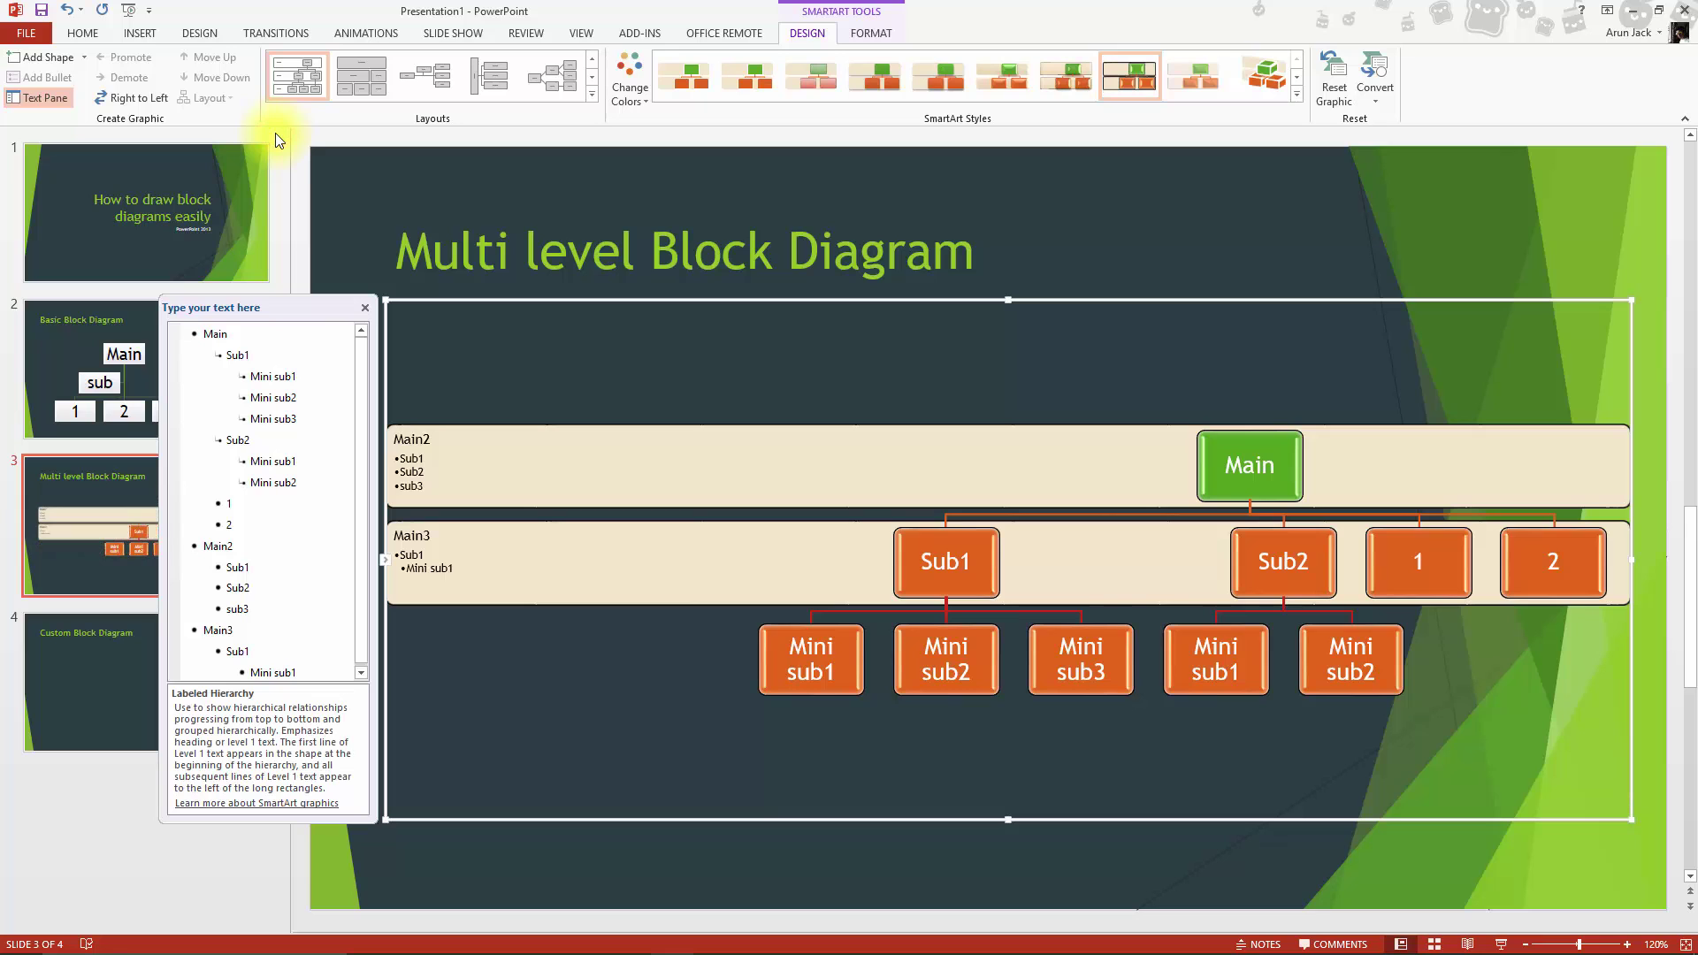
click(361, 94)
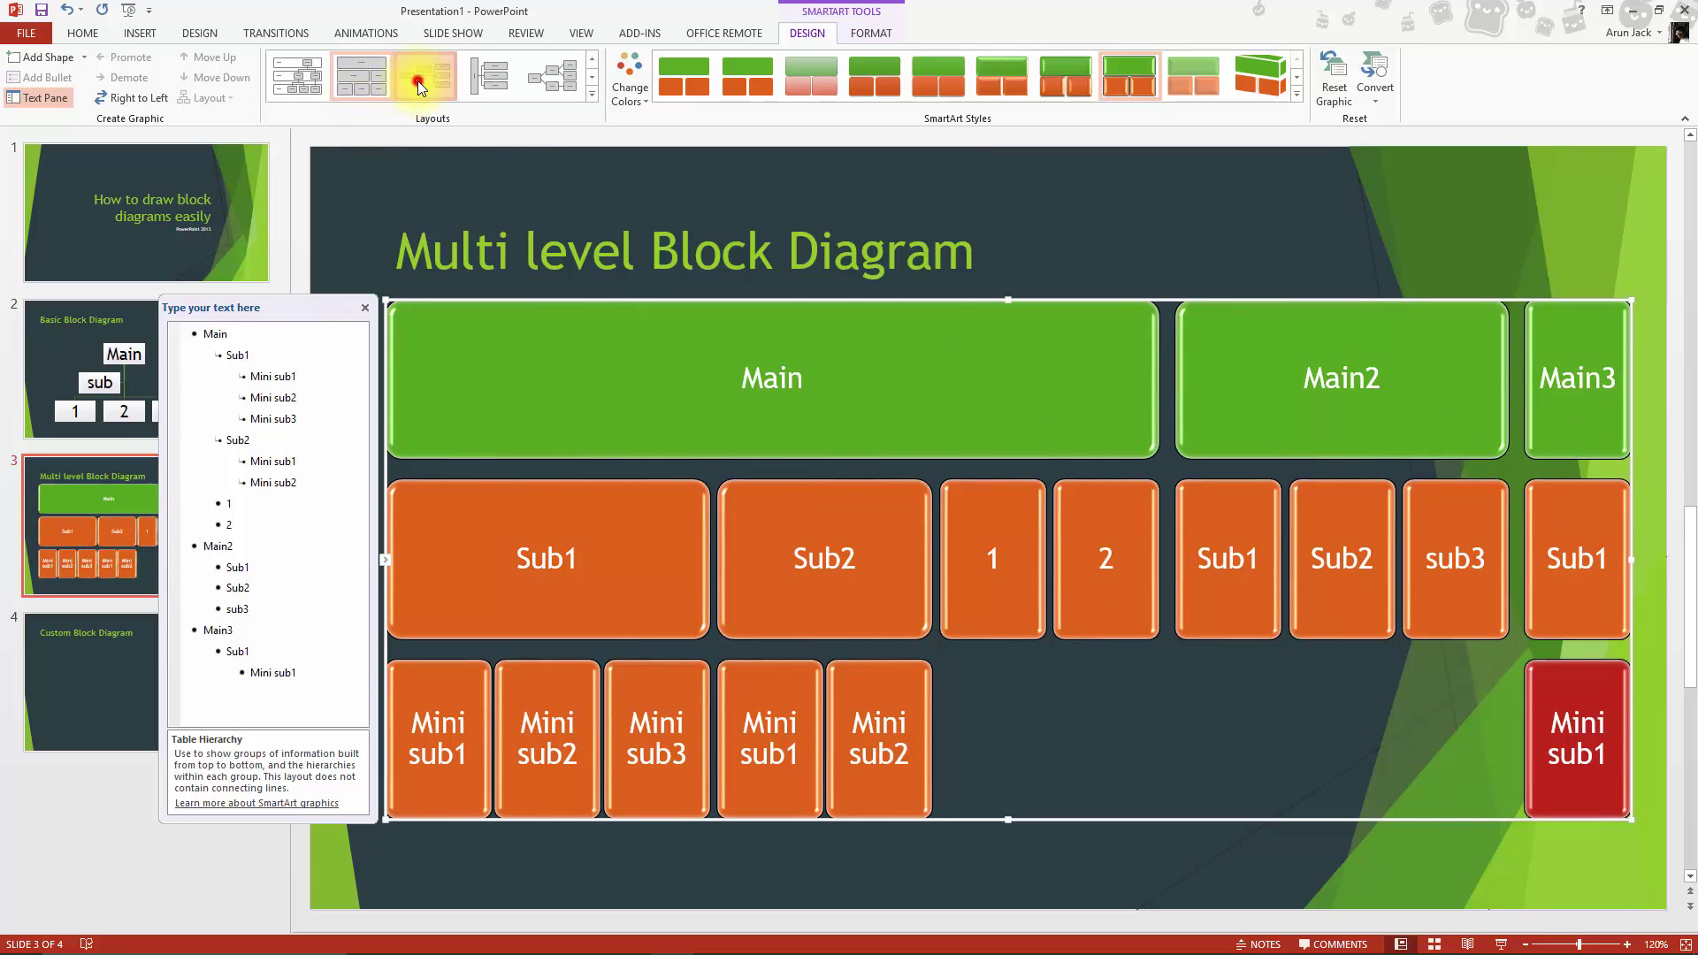
click(417, 81)
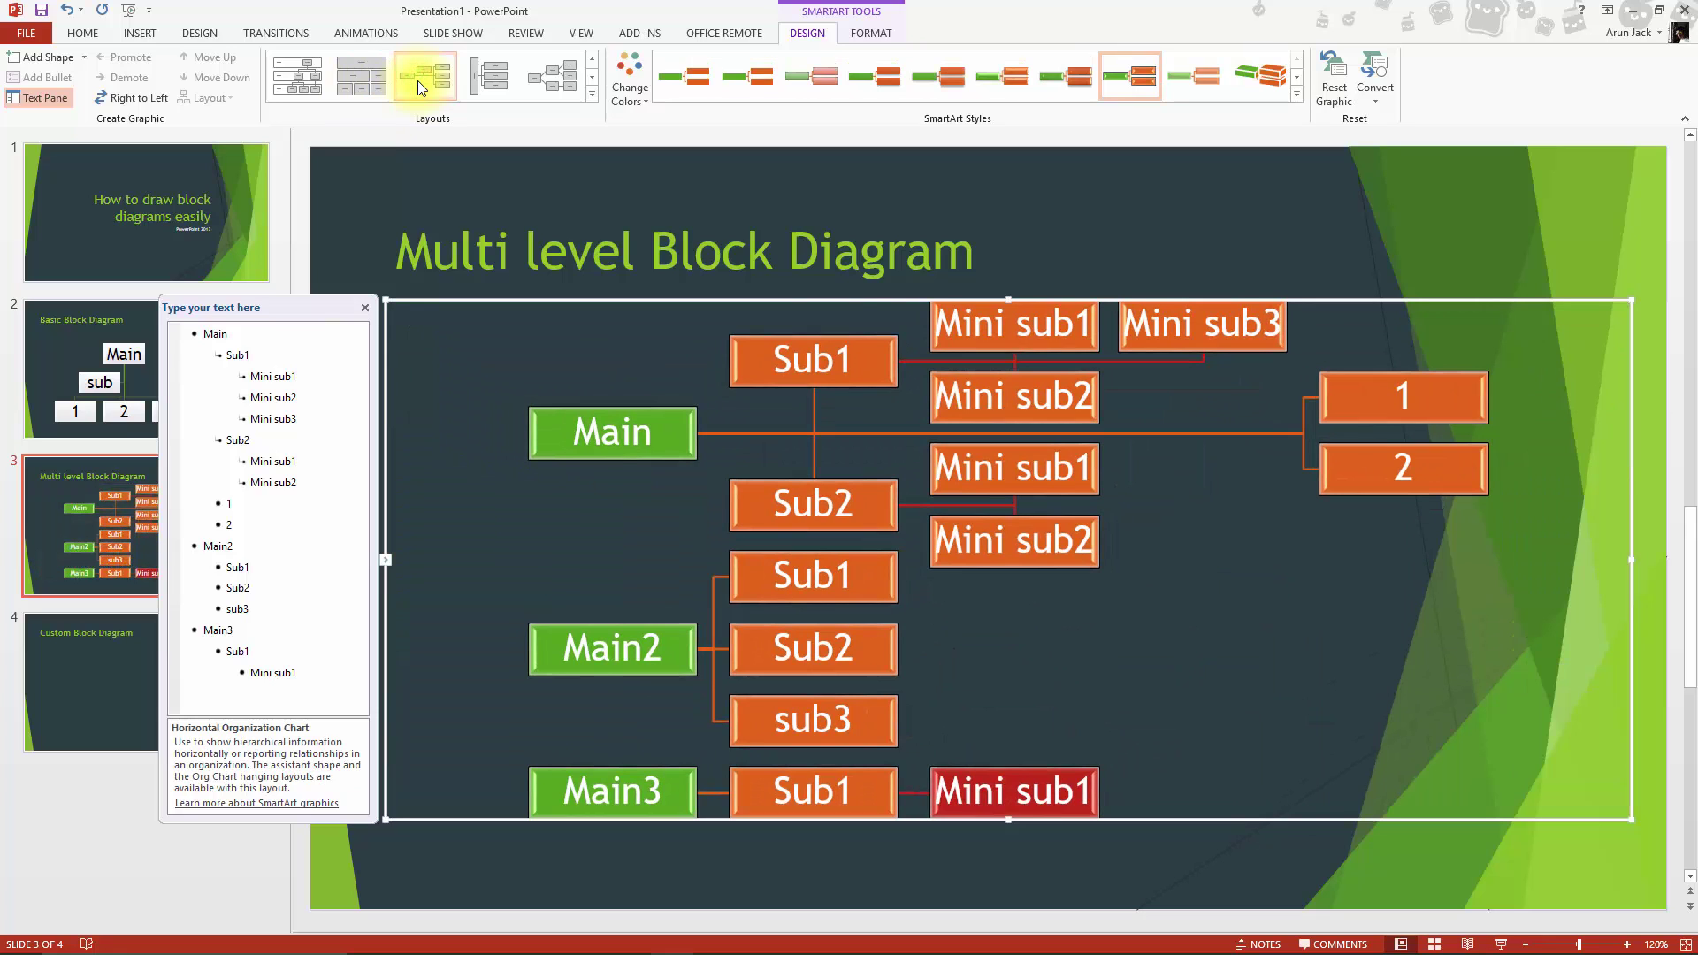
click(475, 82)
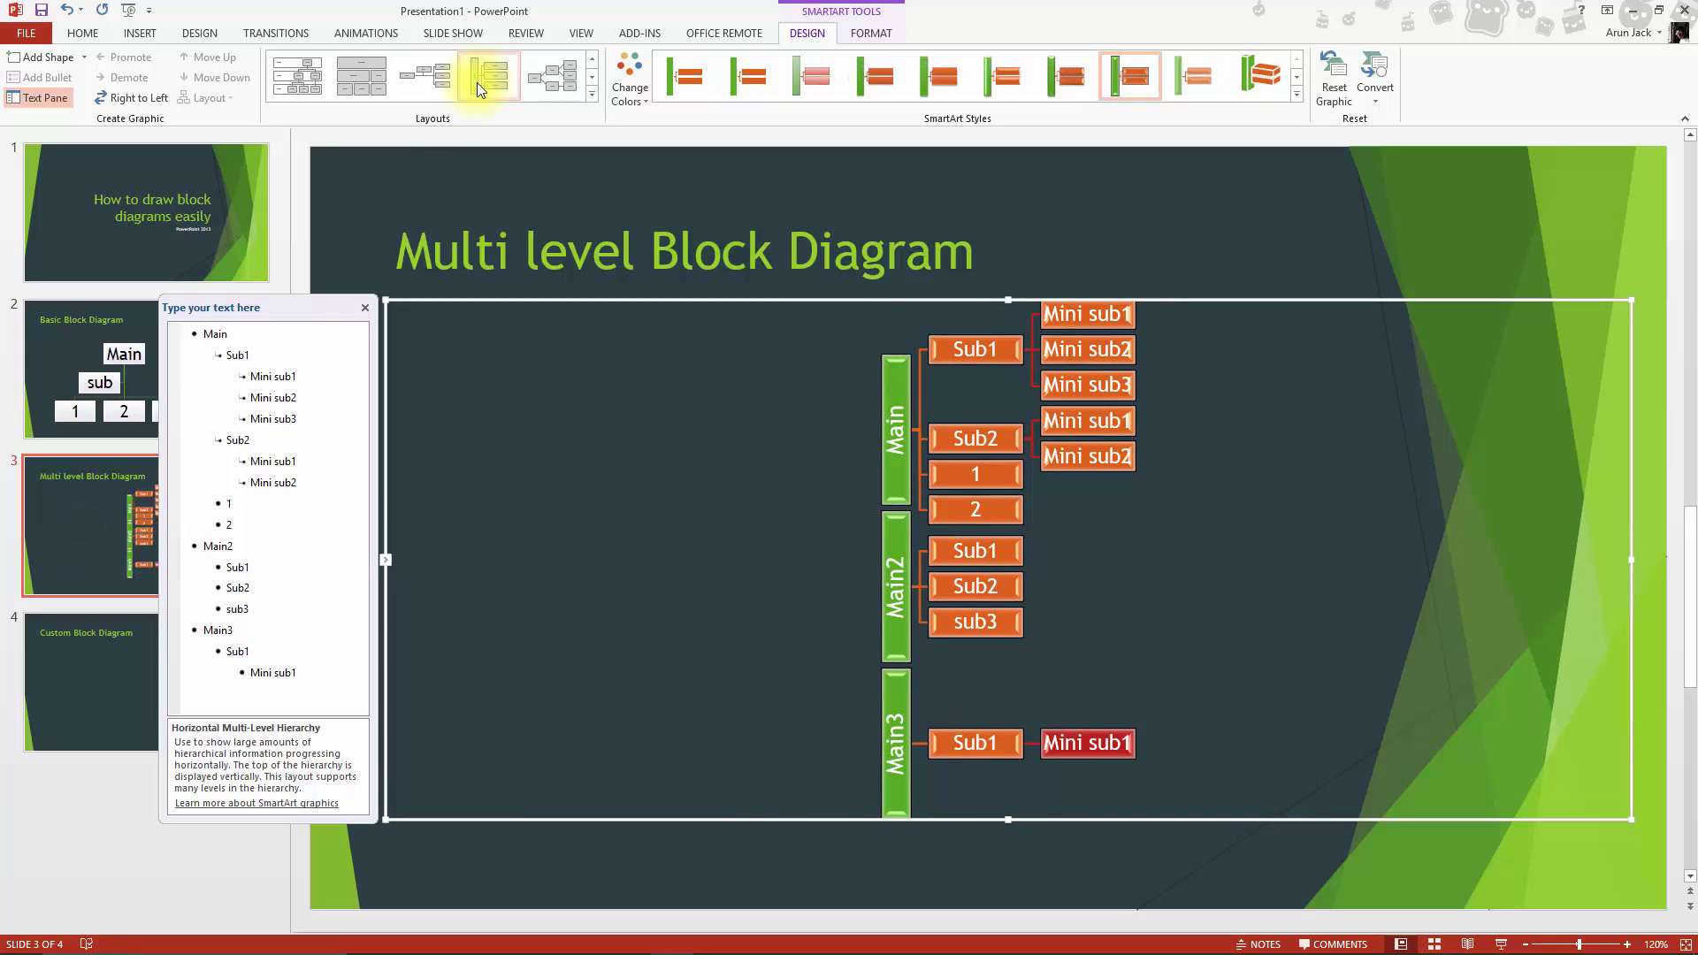
click(593, 93)
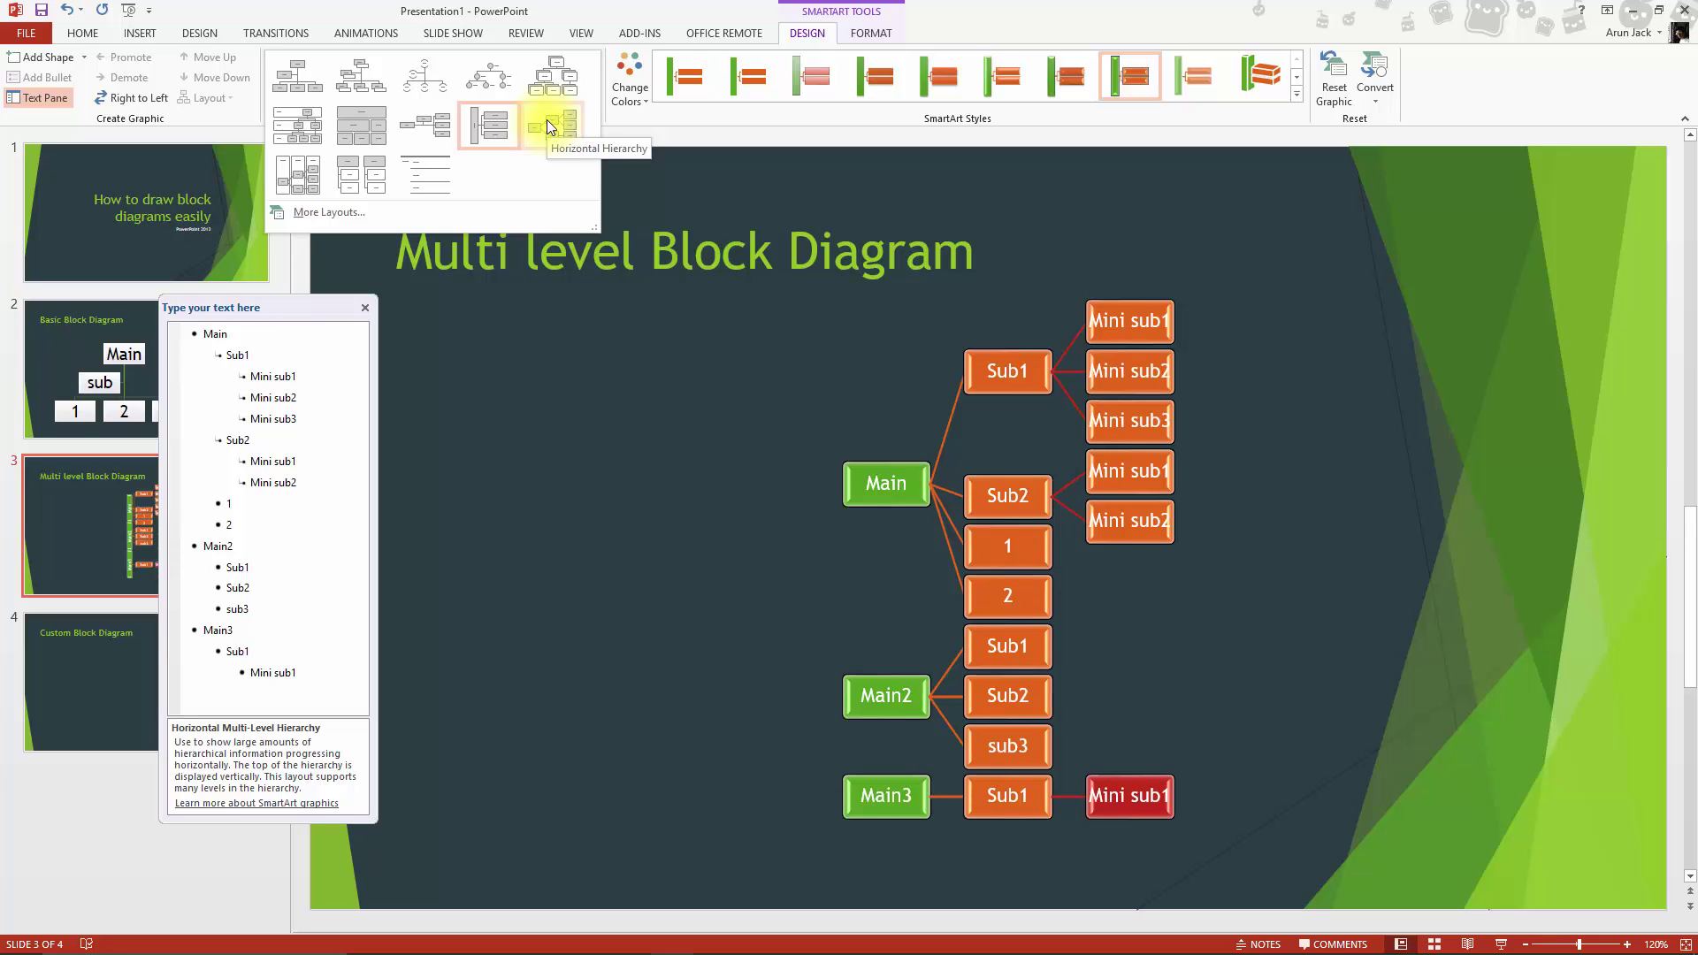
click(547, 119)
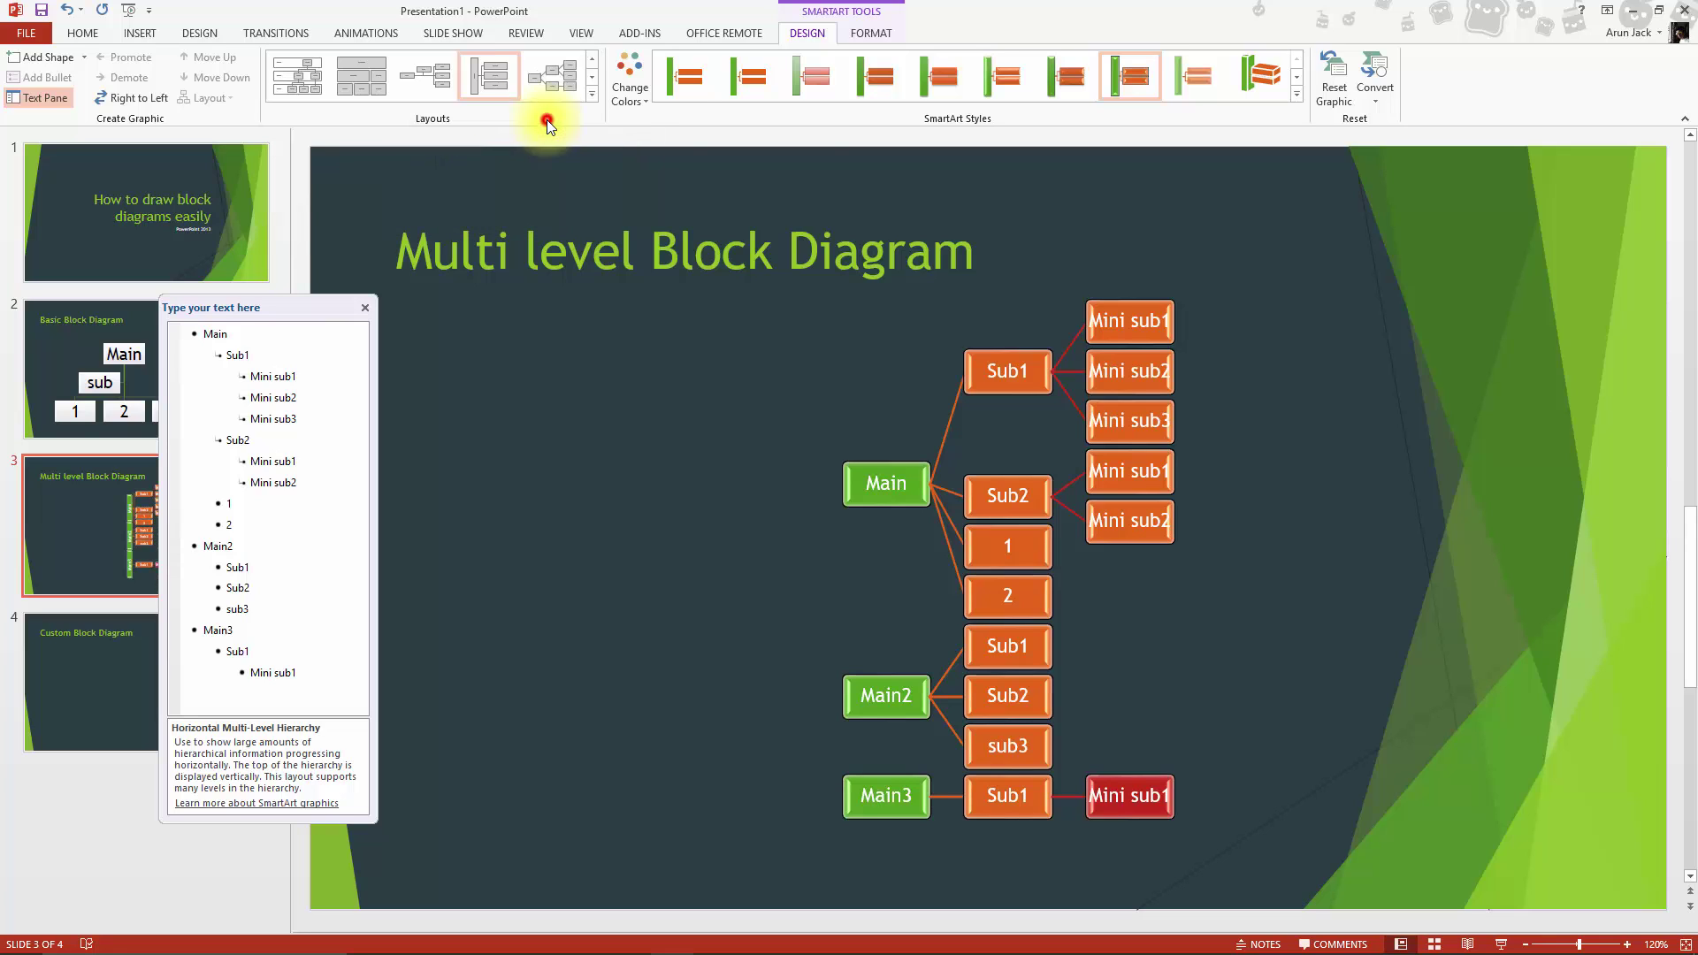
Apply a 3-D style to the slide 3 hierarchy diagram so its boxes become raised cubes, then reselect it.
click(1295, 95)
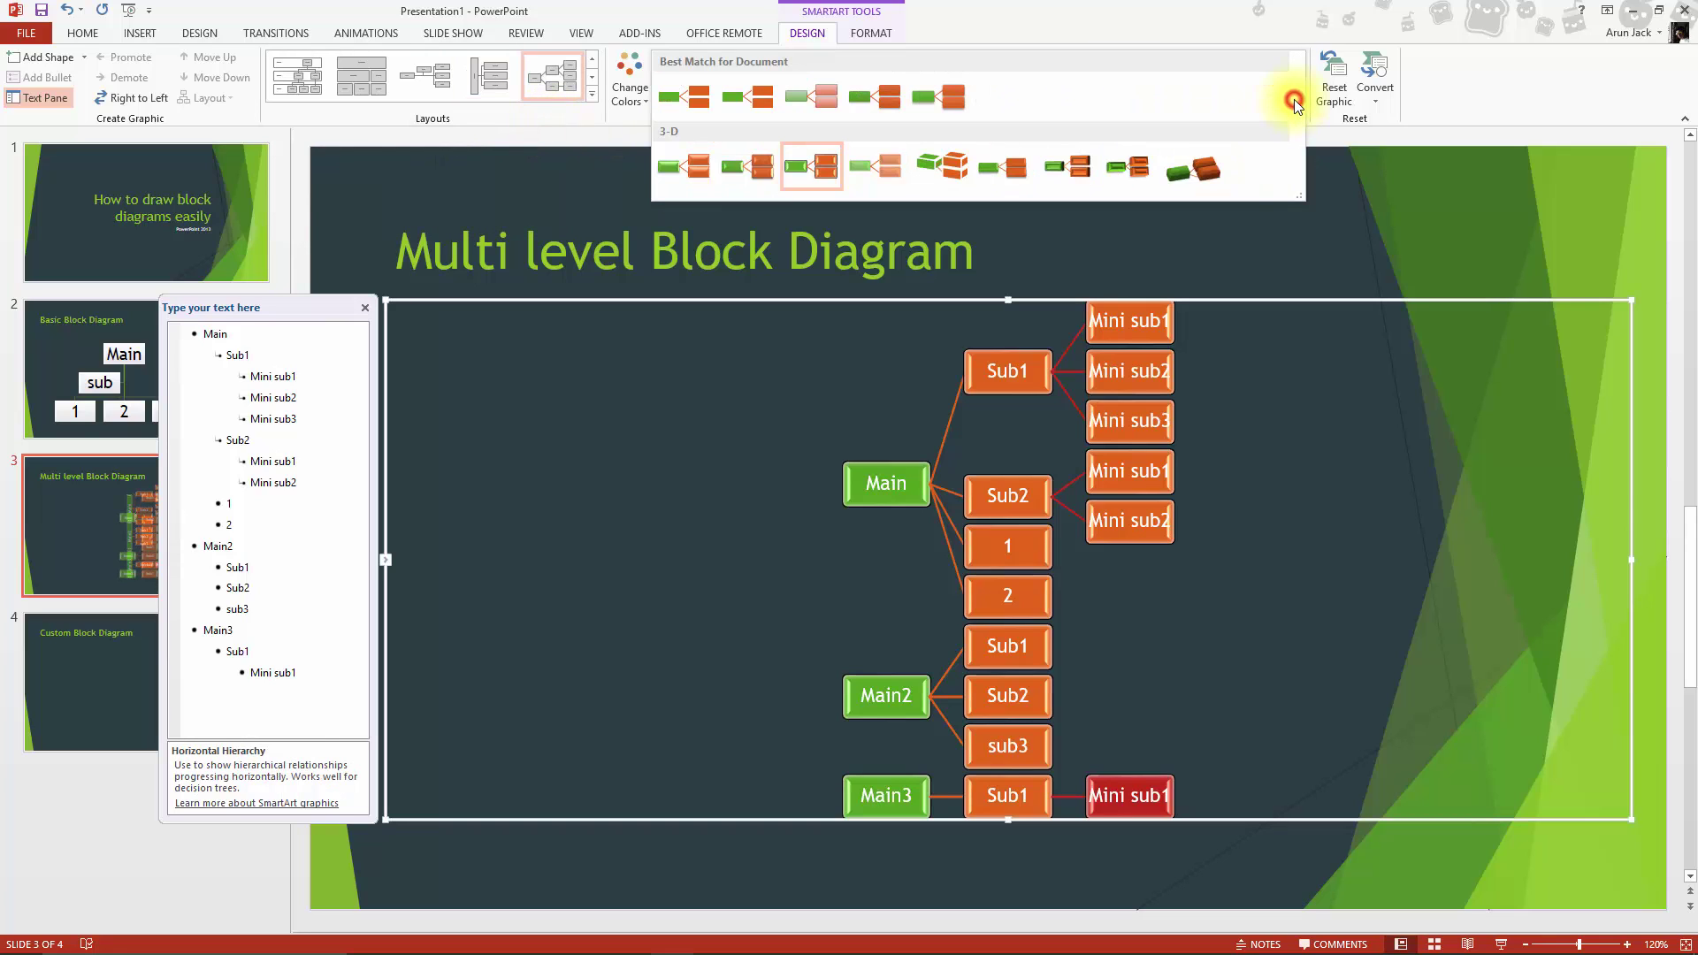
click(955, 155)
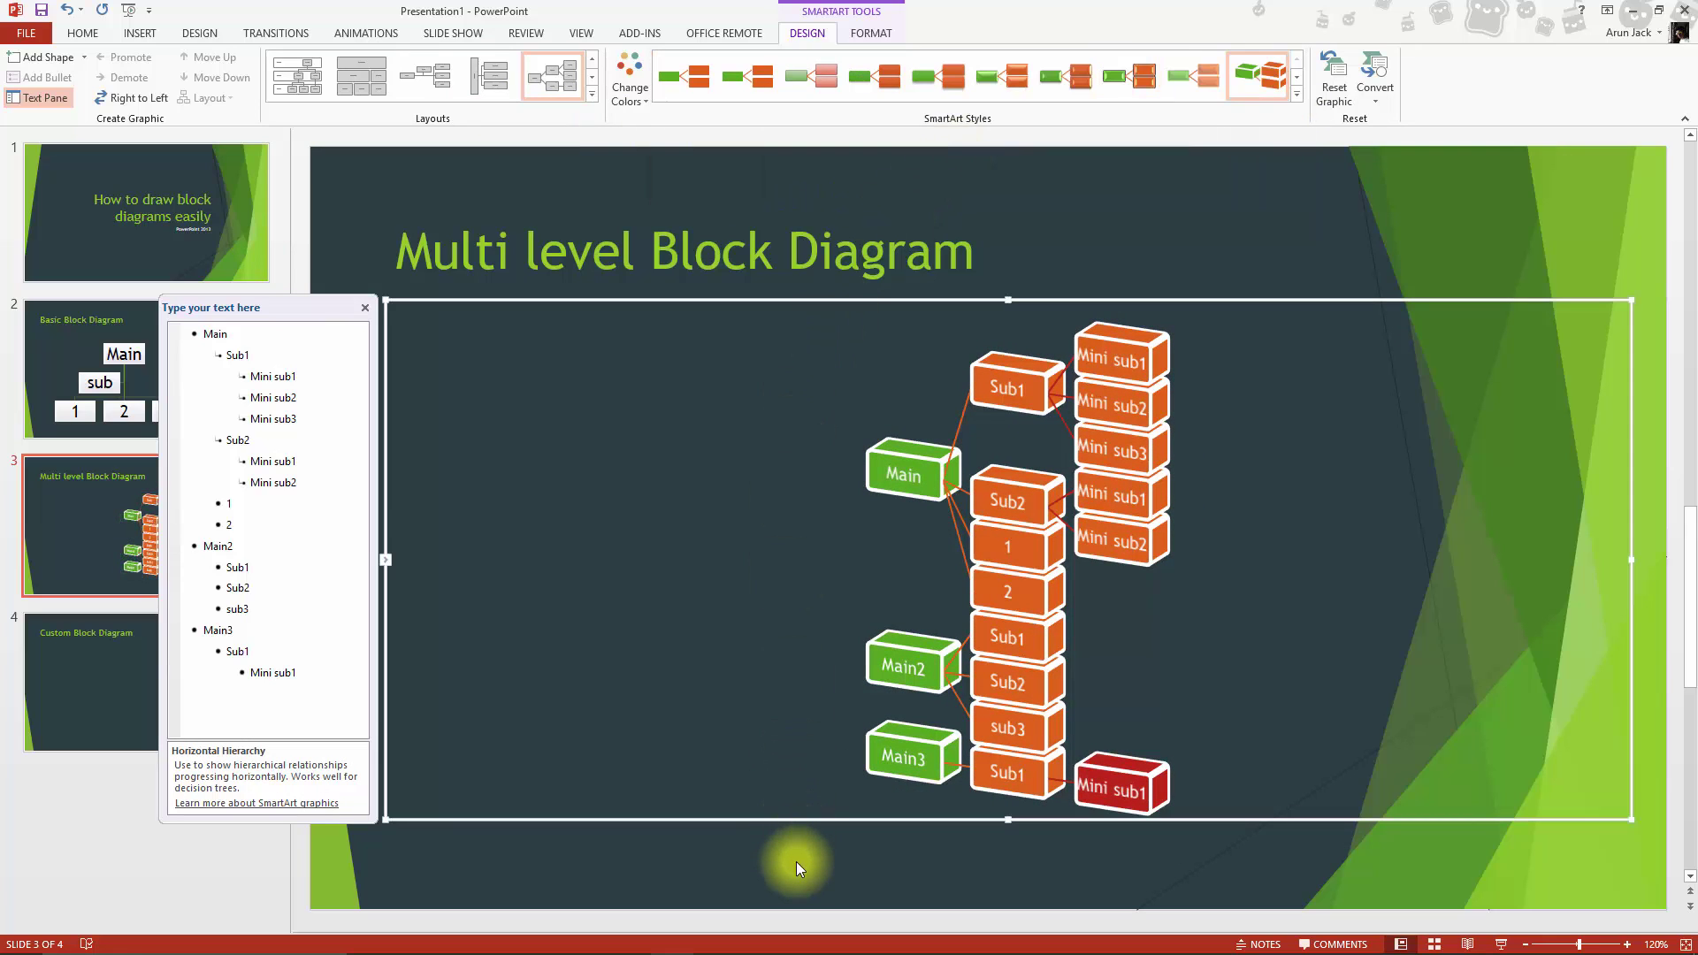
click(88, 637)
click(70, 525)
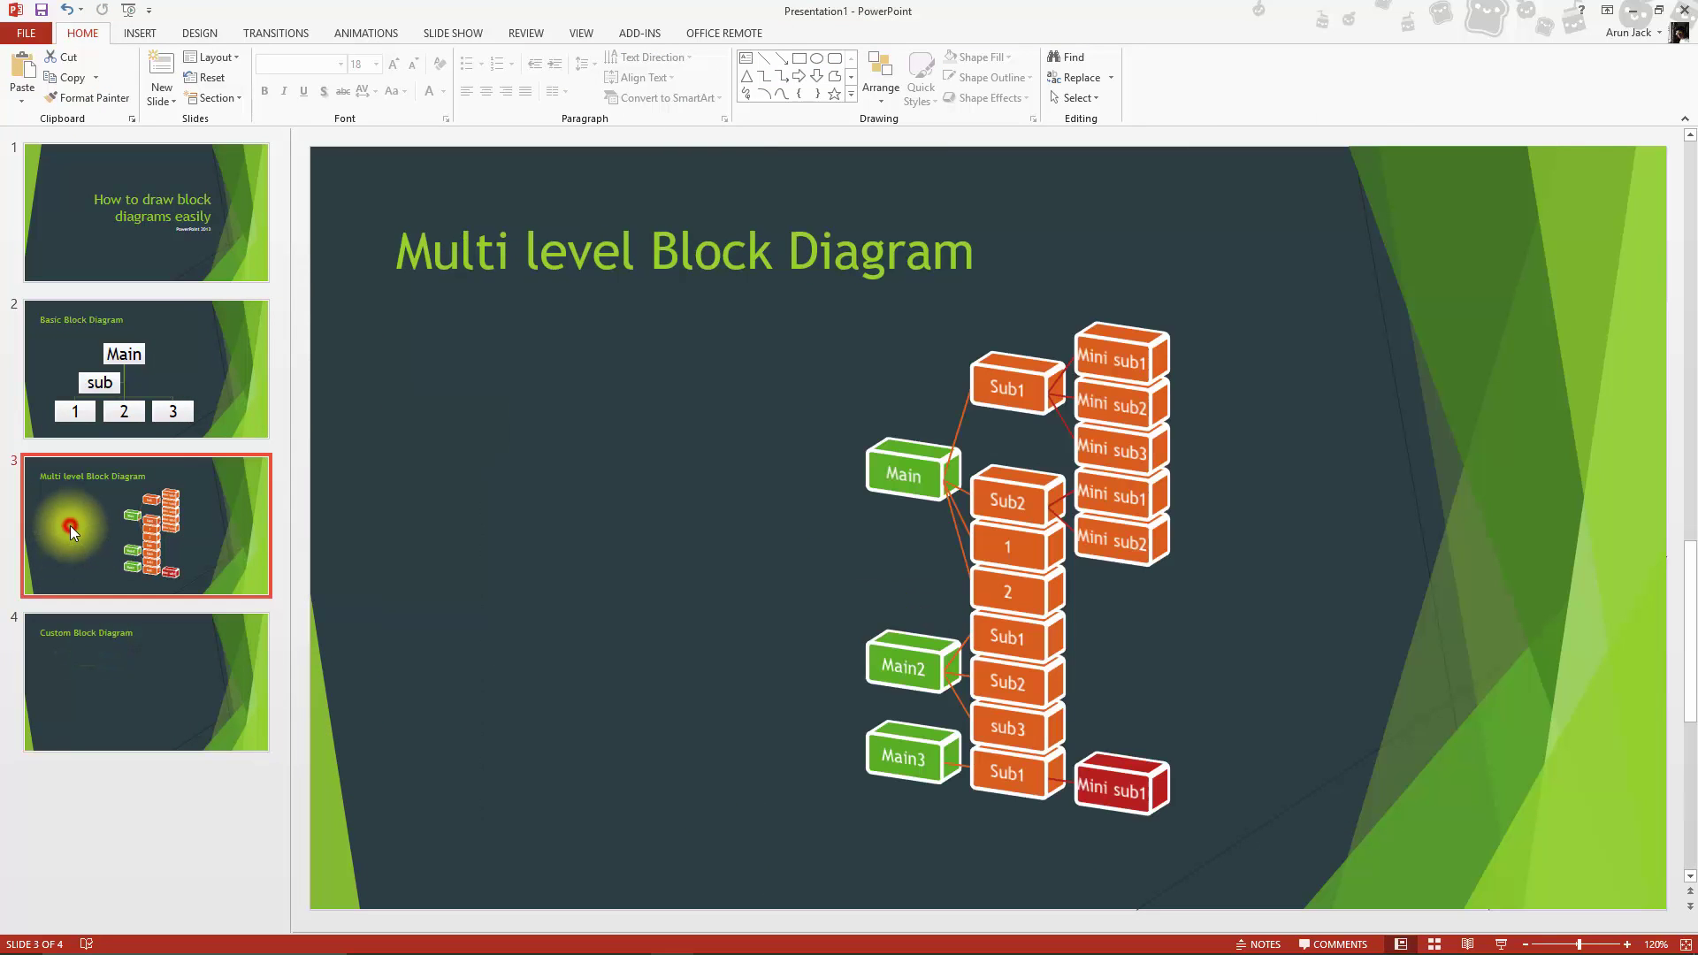
click(854, 482)
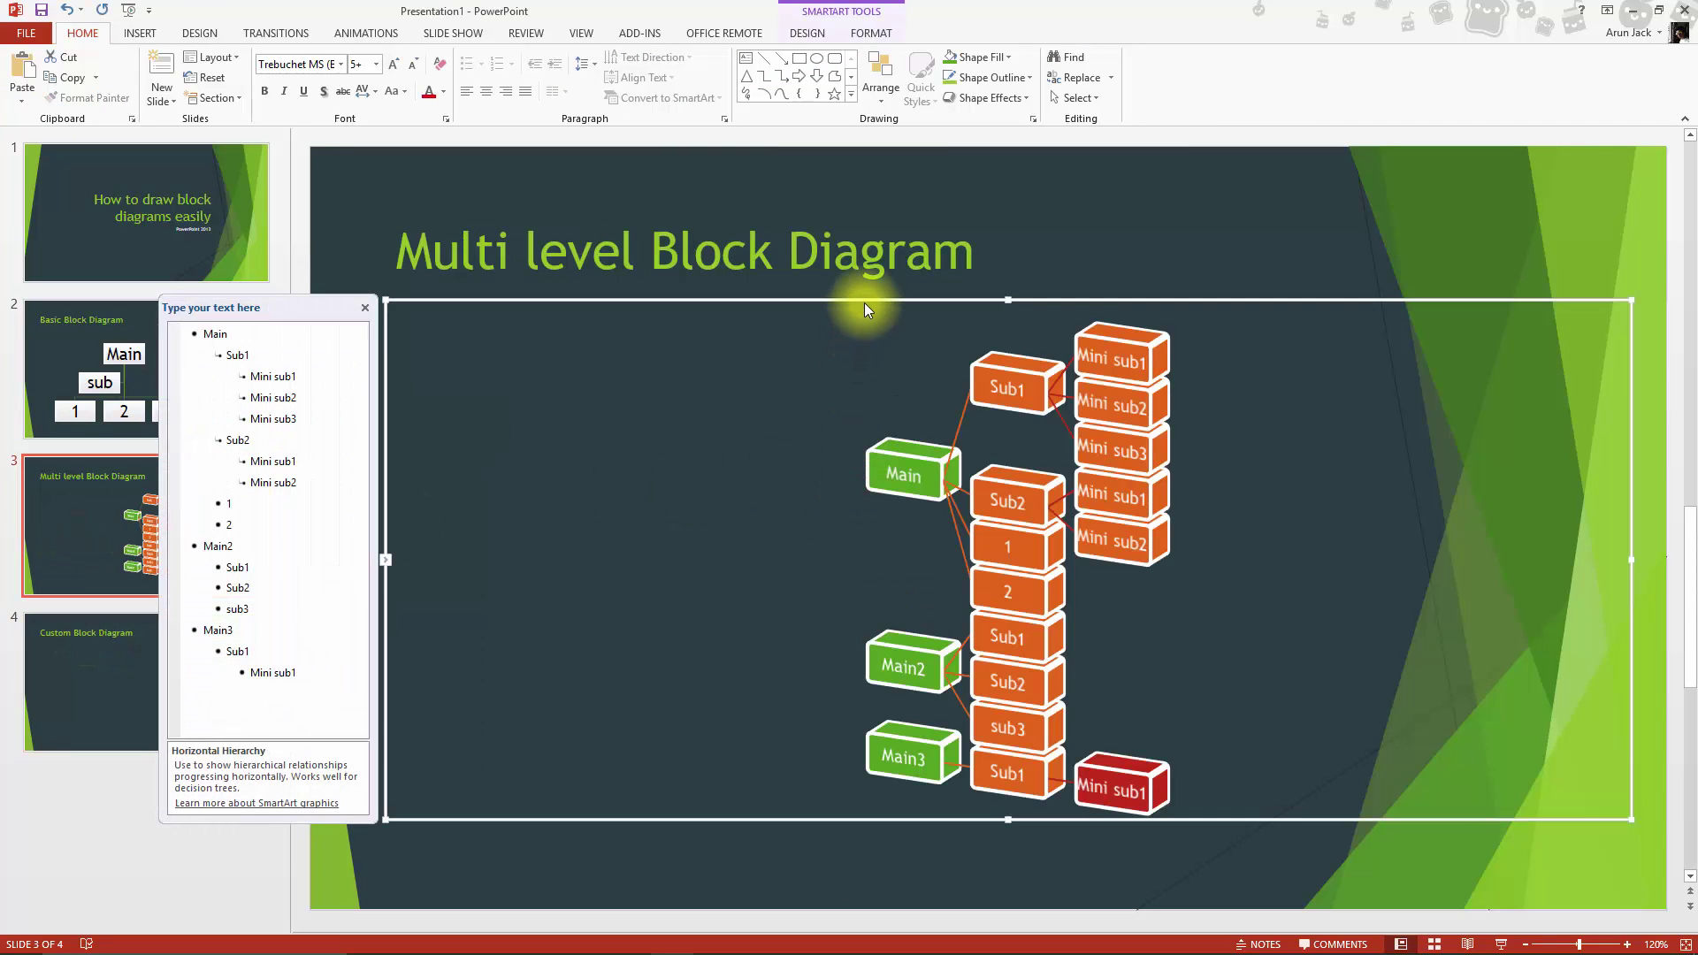
Copy the diagram and paste it onto slide 4 with Use Destination Theme, replacing the empty placeholder.
right_click(865, 305)
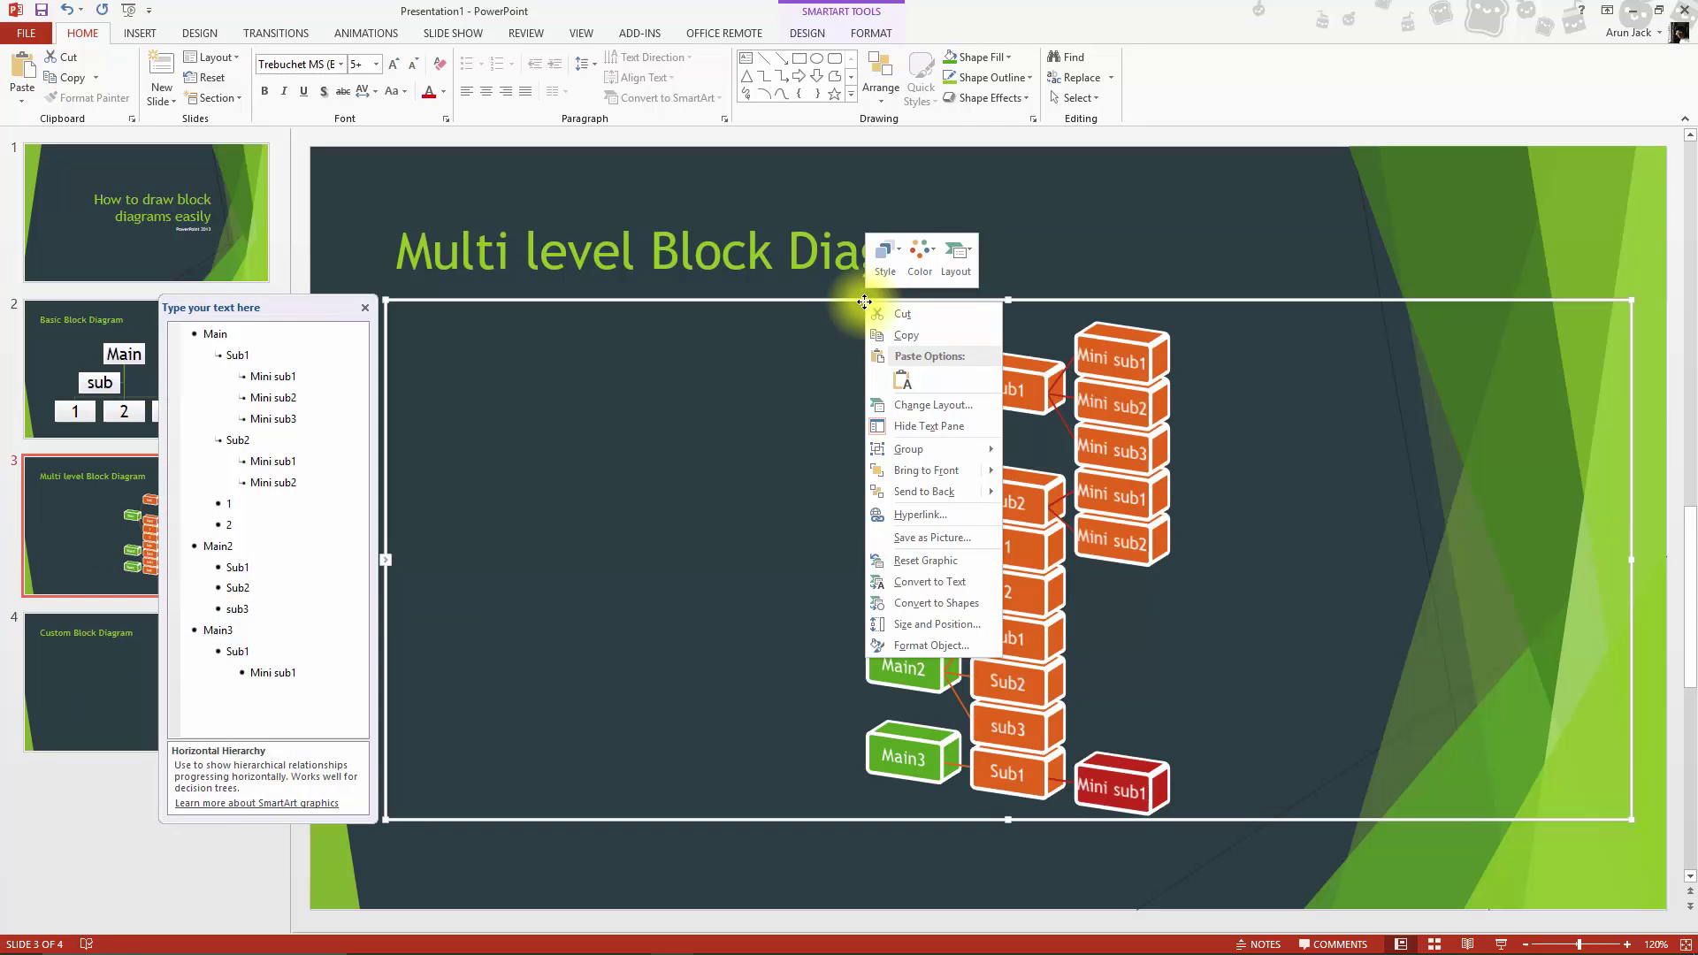
click(902, 339)
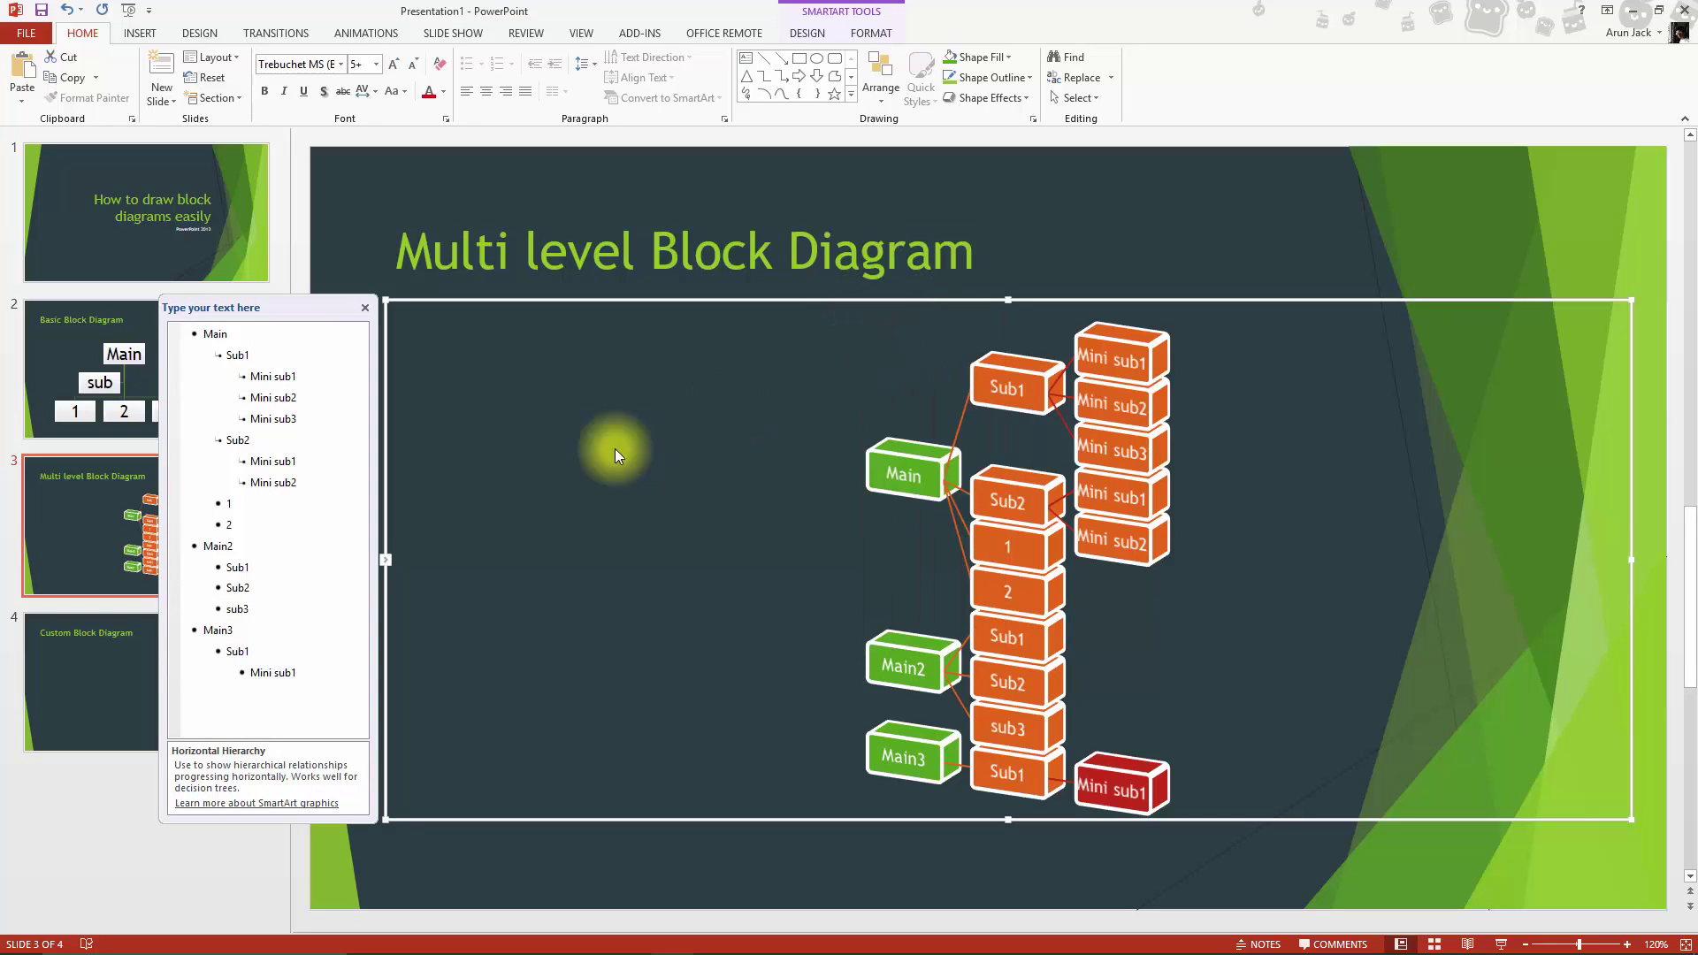
click(82, 656)
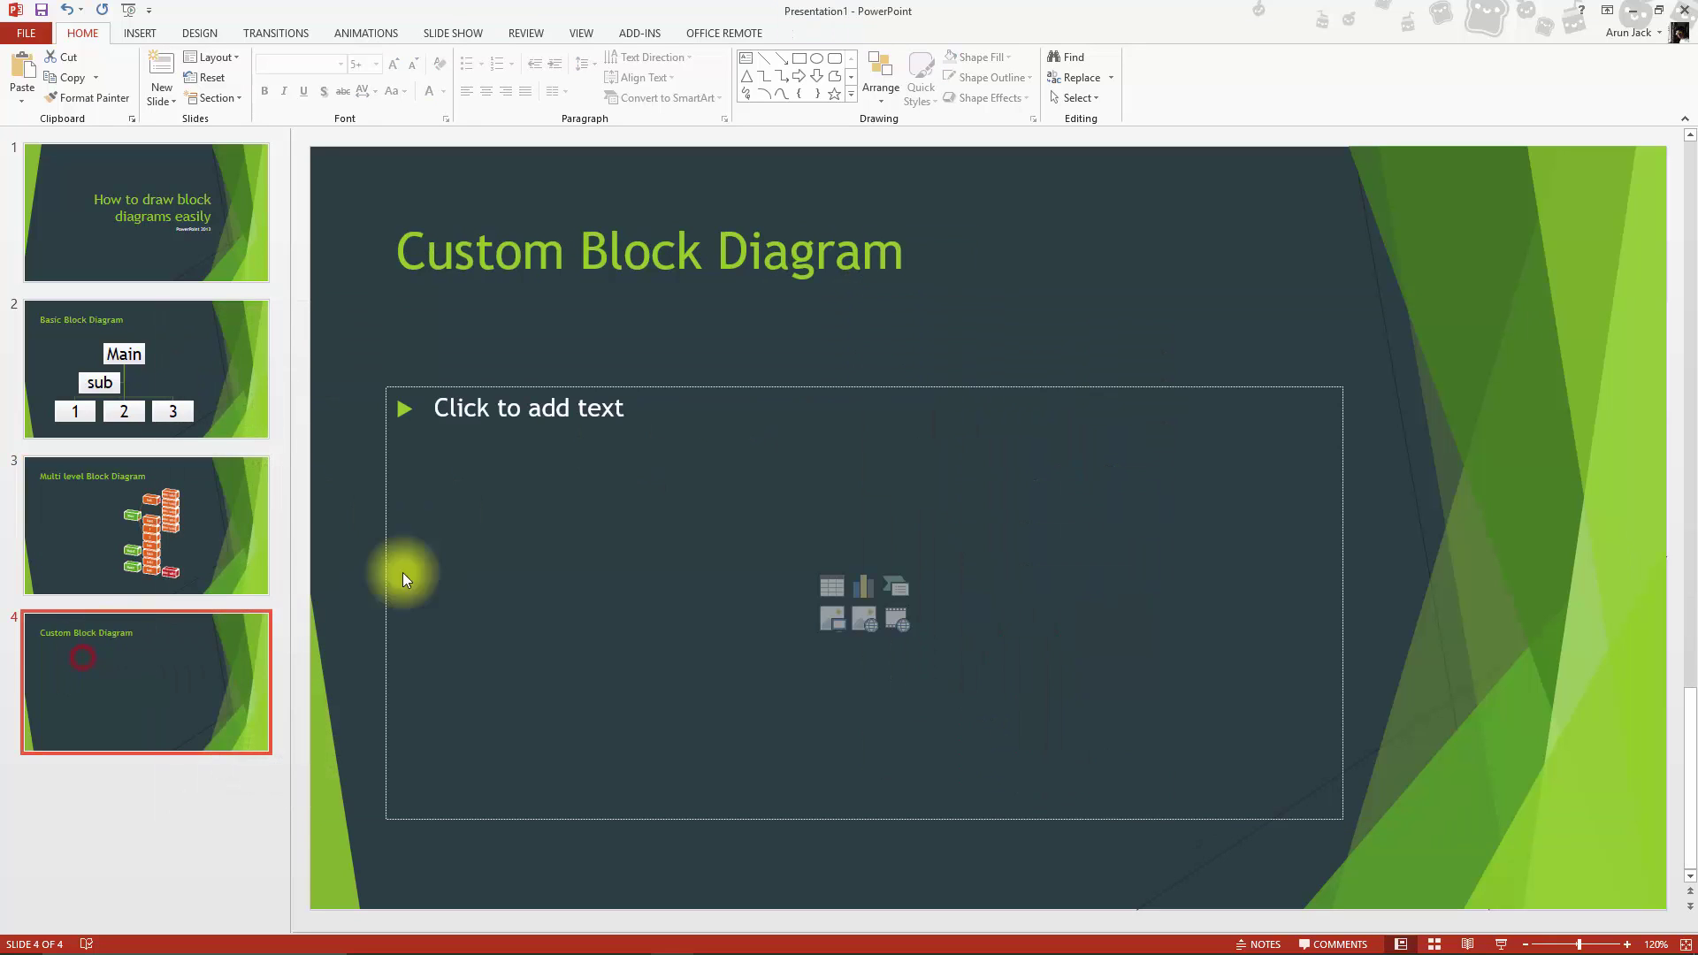
click(650, 387)
key(Delete)
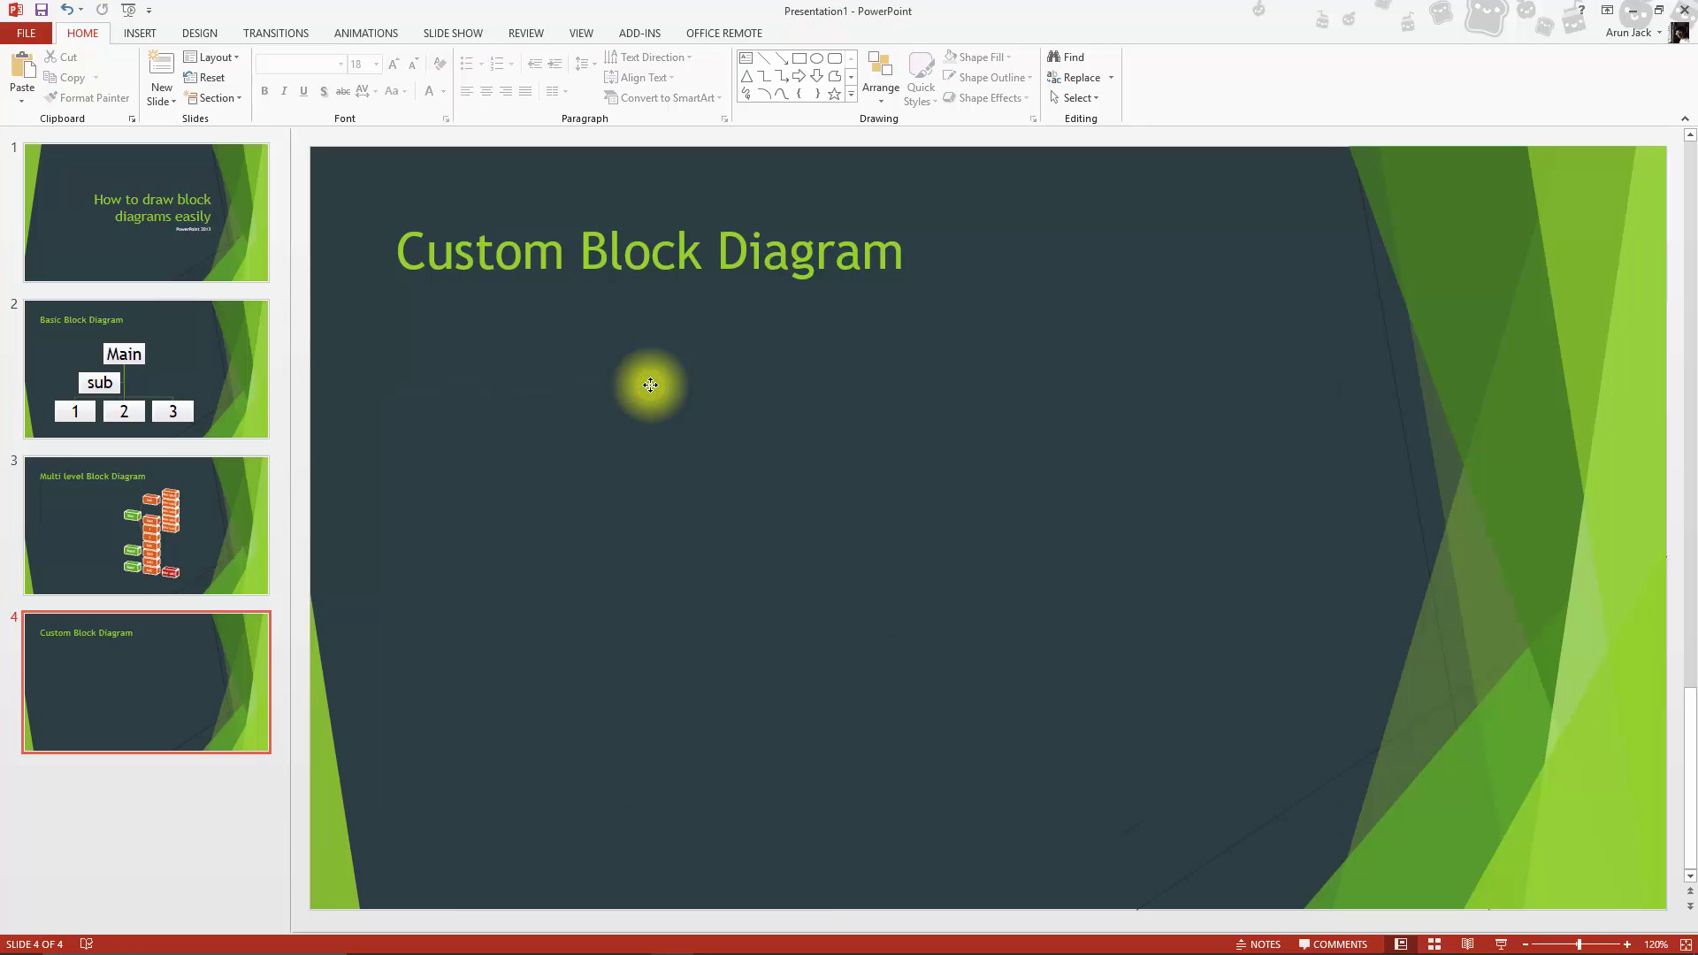
right_click(651, 388)
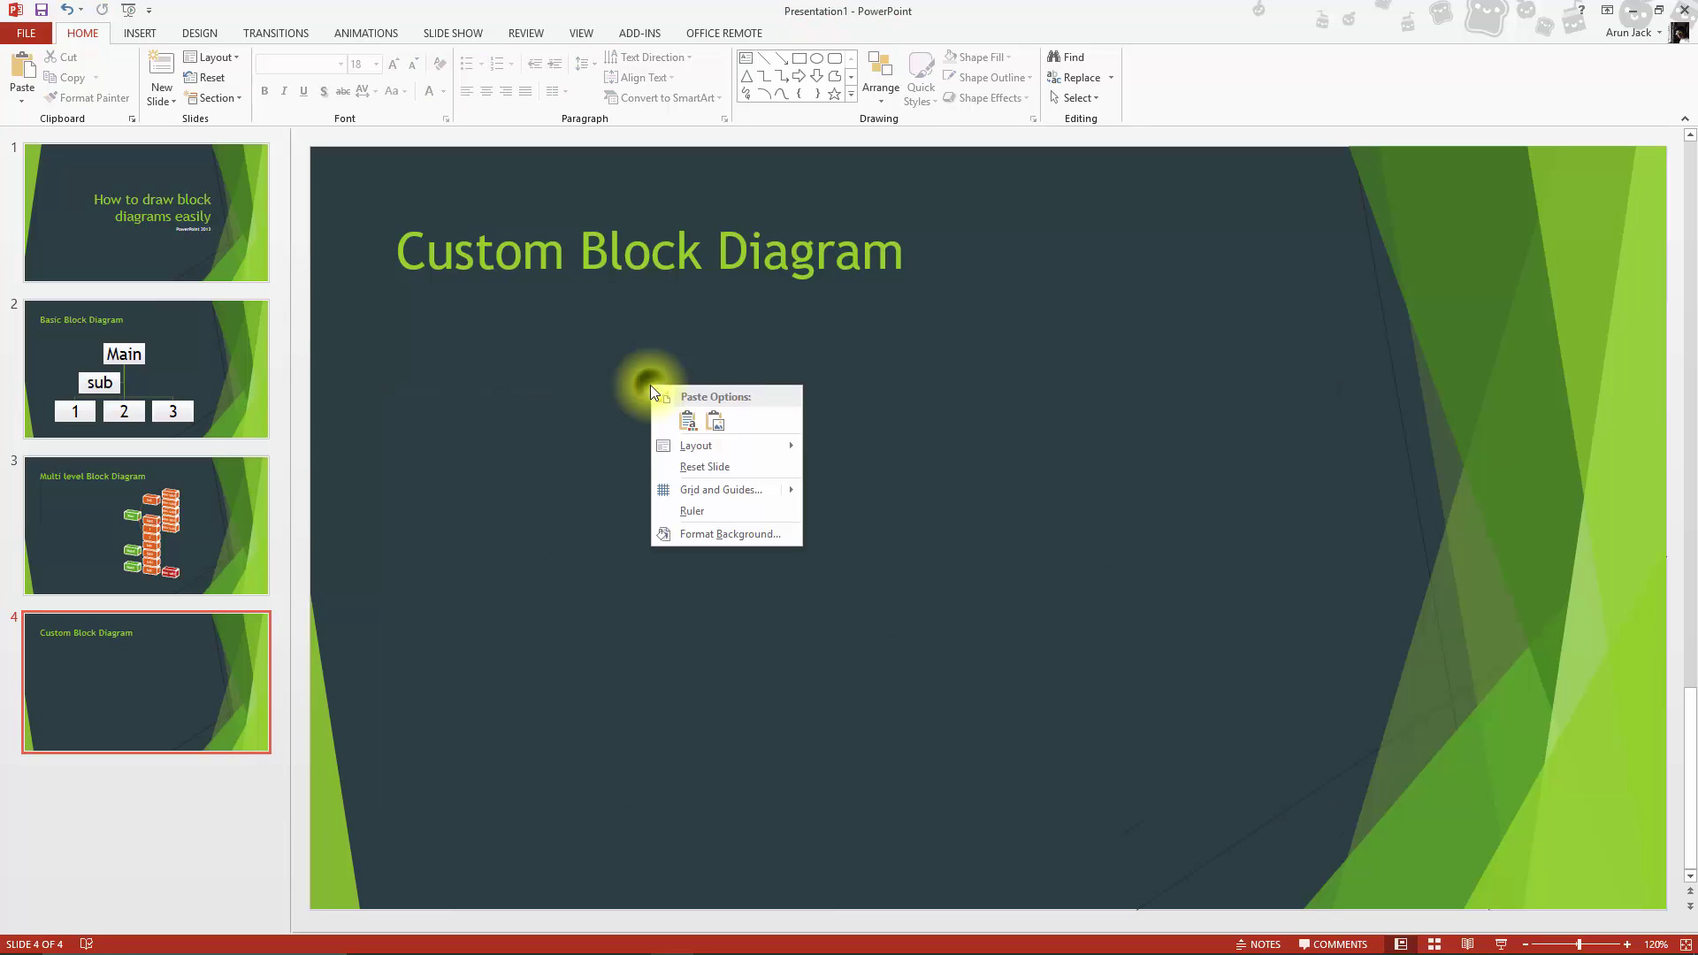
click(692, 421)
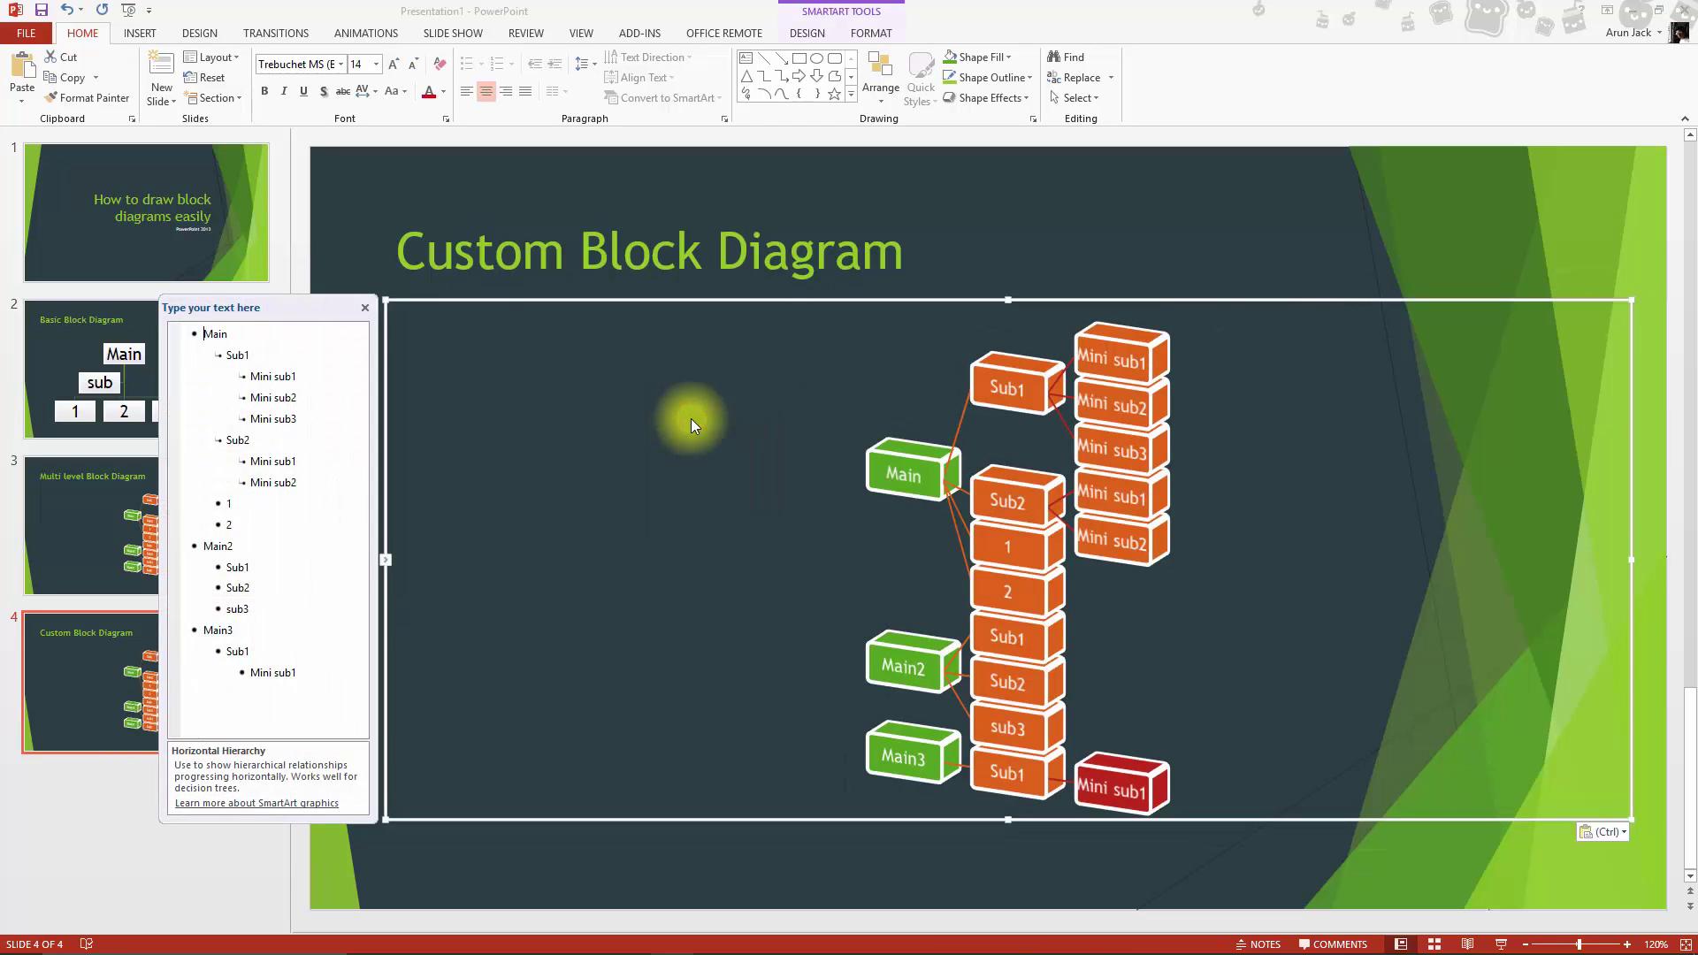
Convert the pasted SmartArt to shapes and ungroup it into separate blocks.
right_click(825, 299)
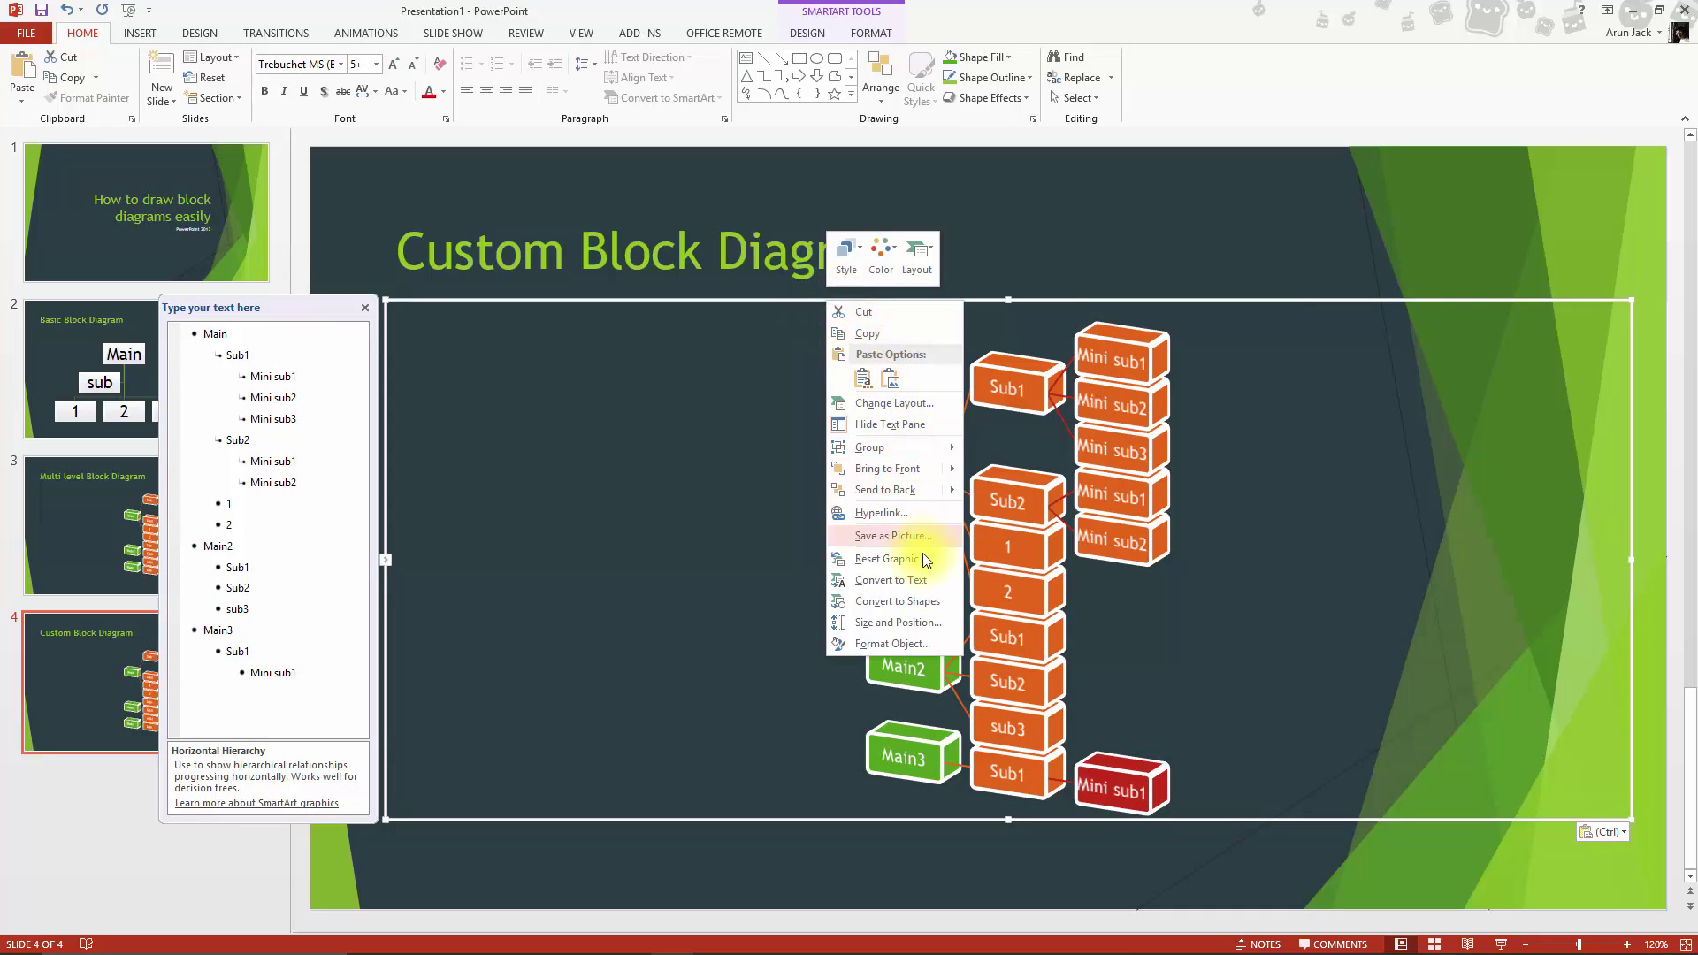
click(925, 595)
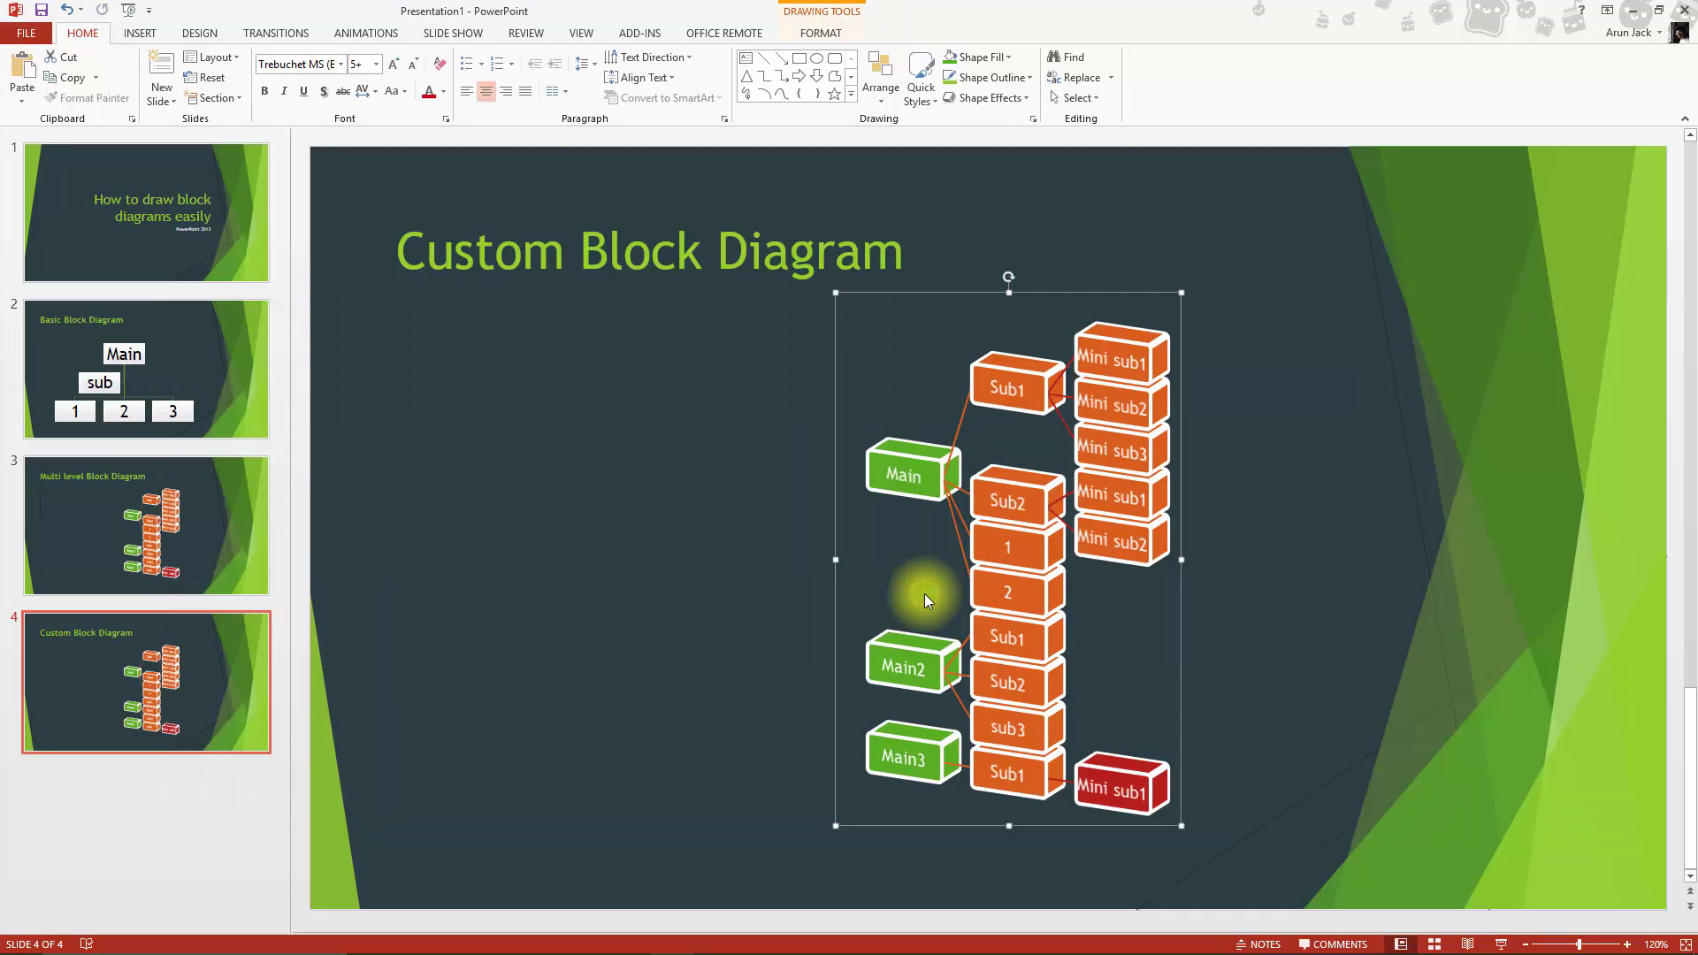
right_click(963, 301)
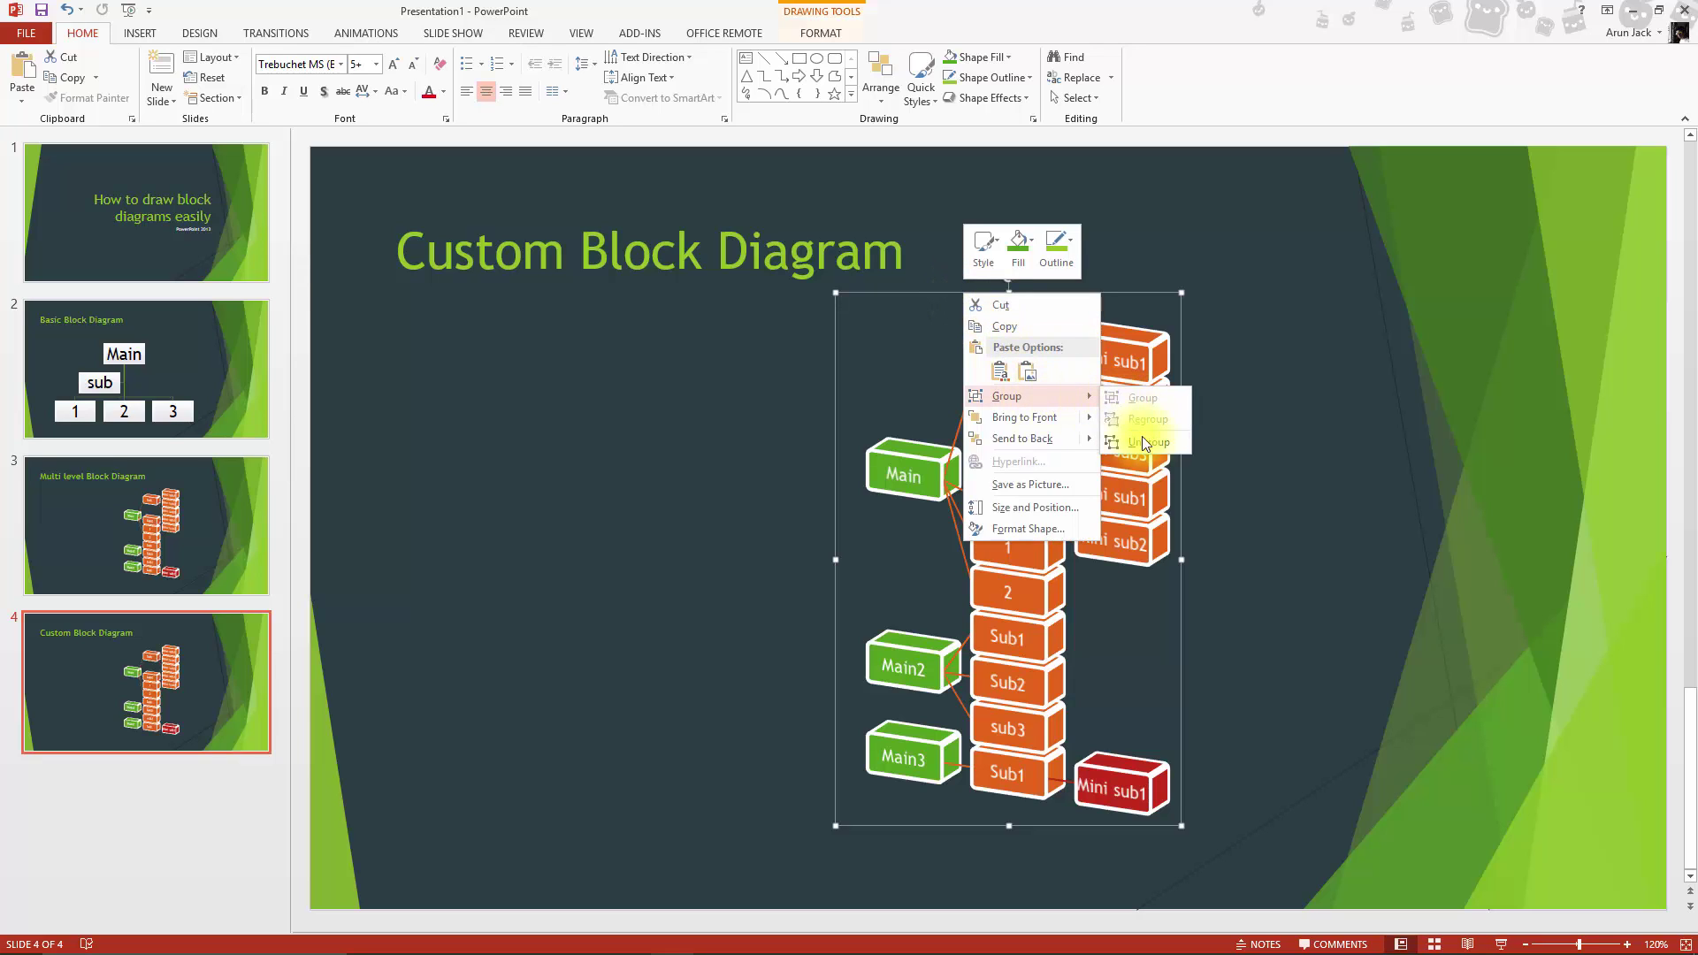
click(1143, 443)
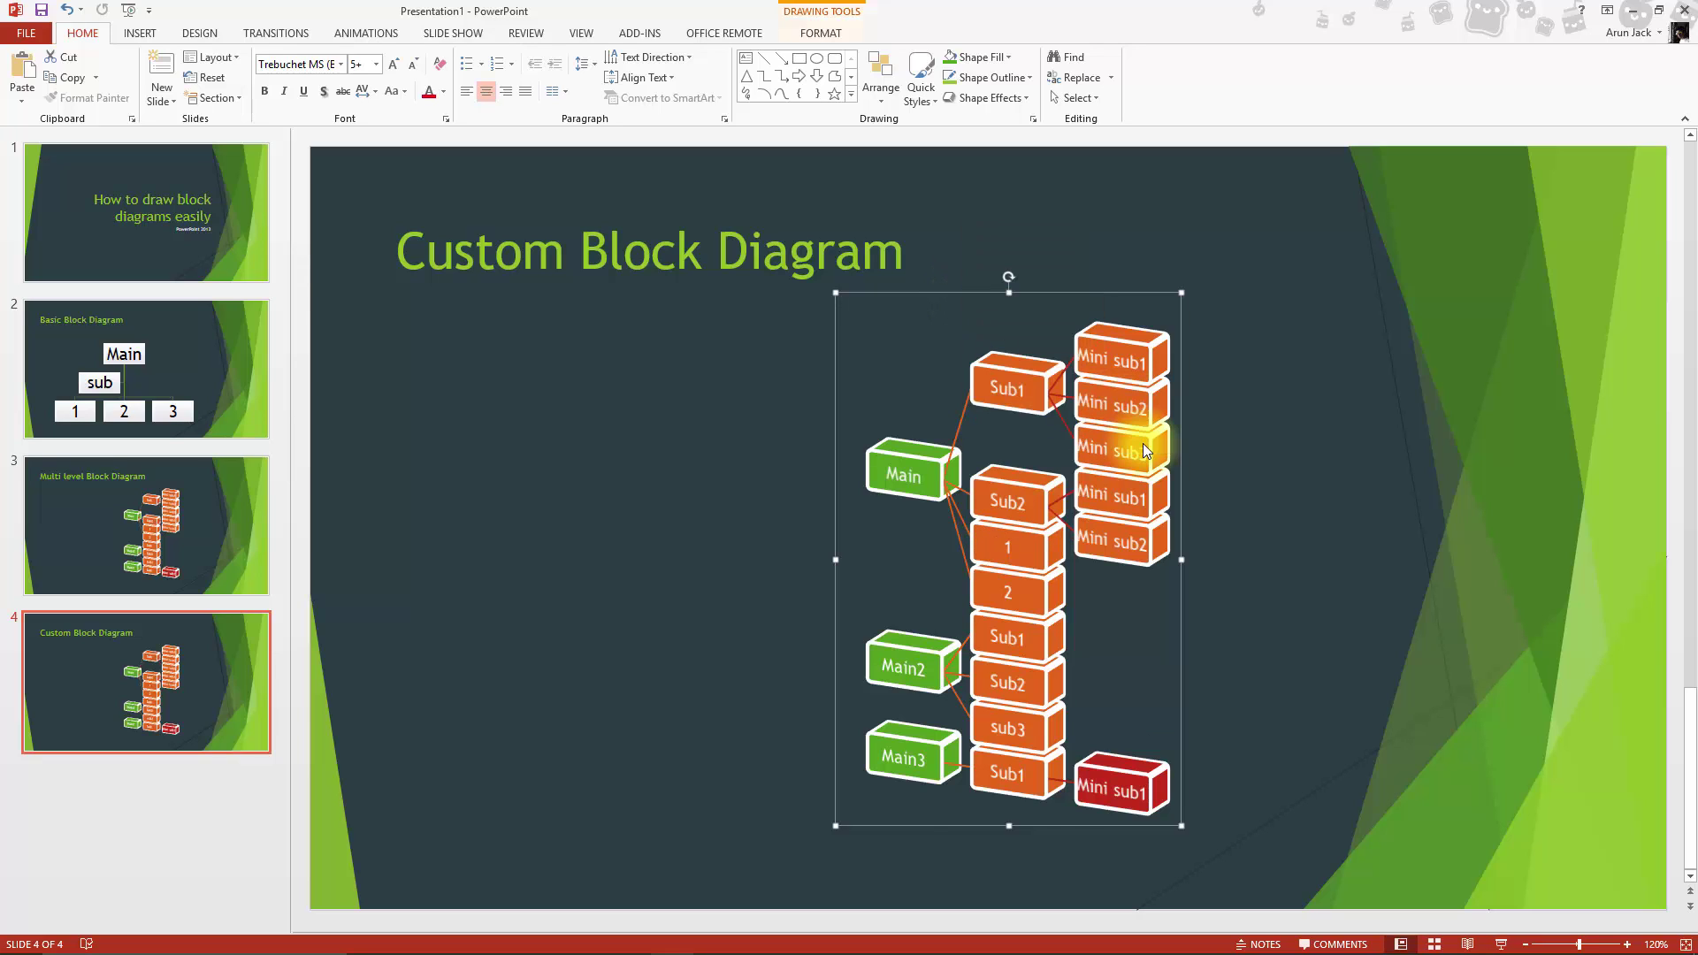
click(1309, 580)
click(1151, 324)
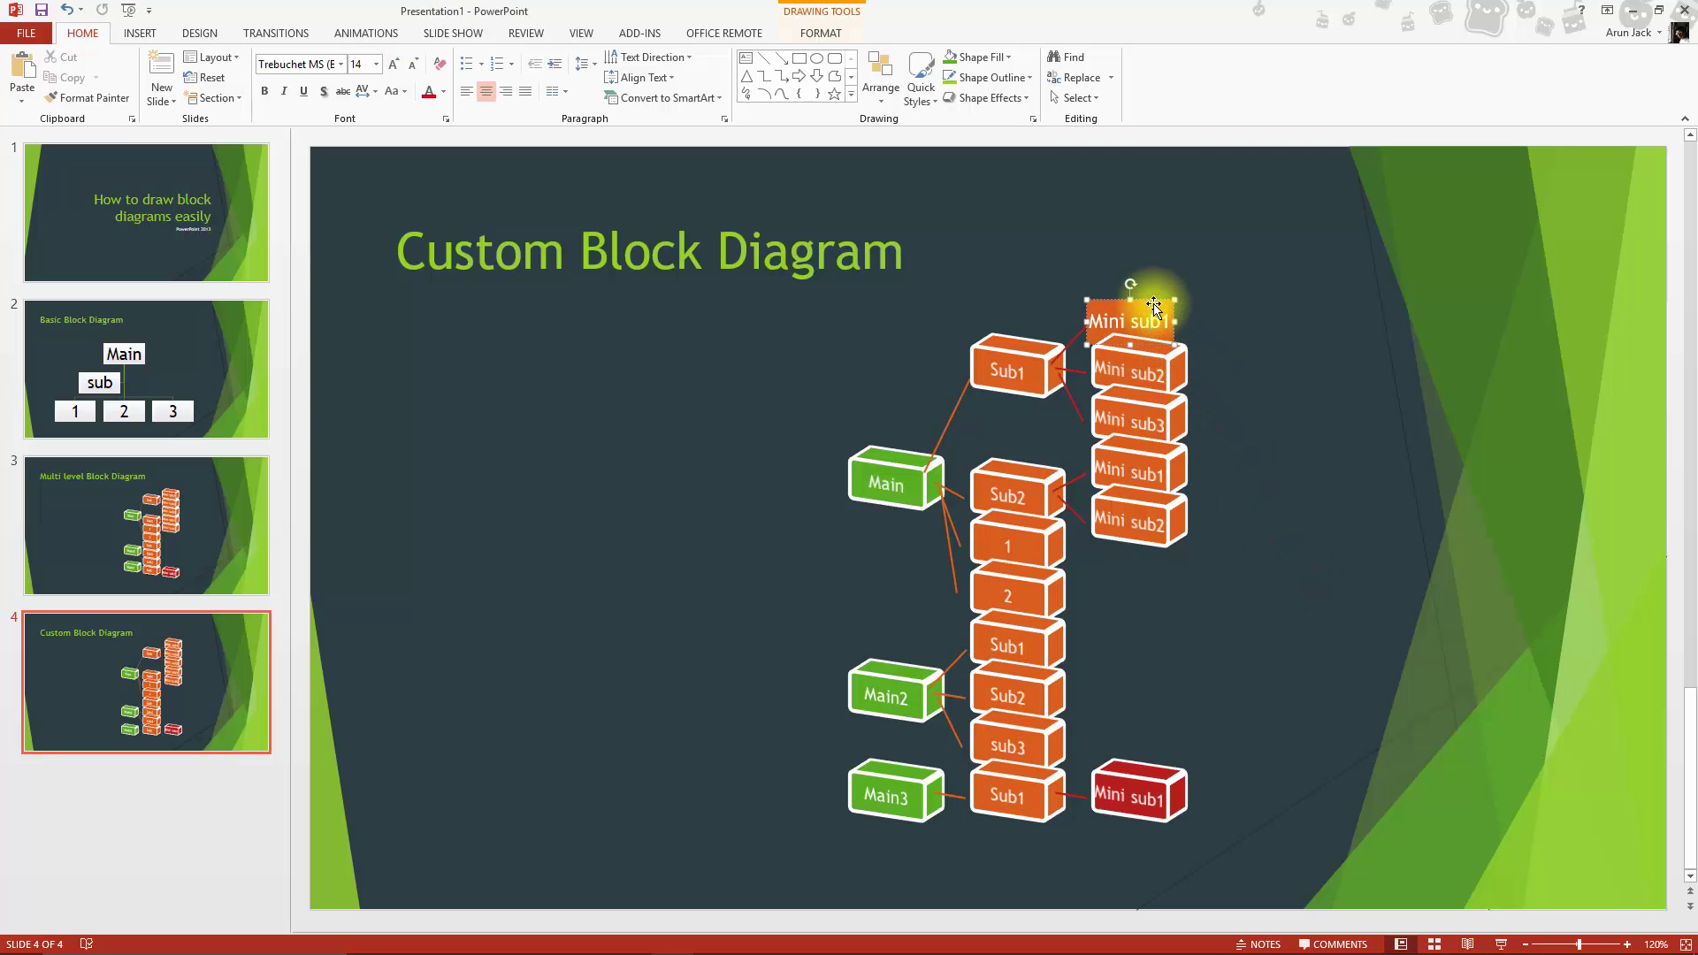
Drag Mini sub1, sub2, sub3 and the lower Mini sub1 and sub2 into a spaced right-hand column.
drag(1153, 305, 1202, 282)
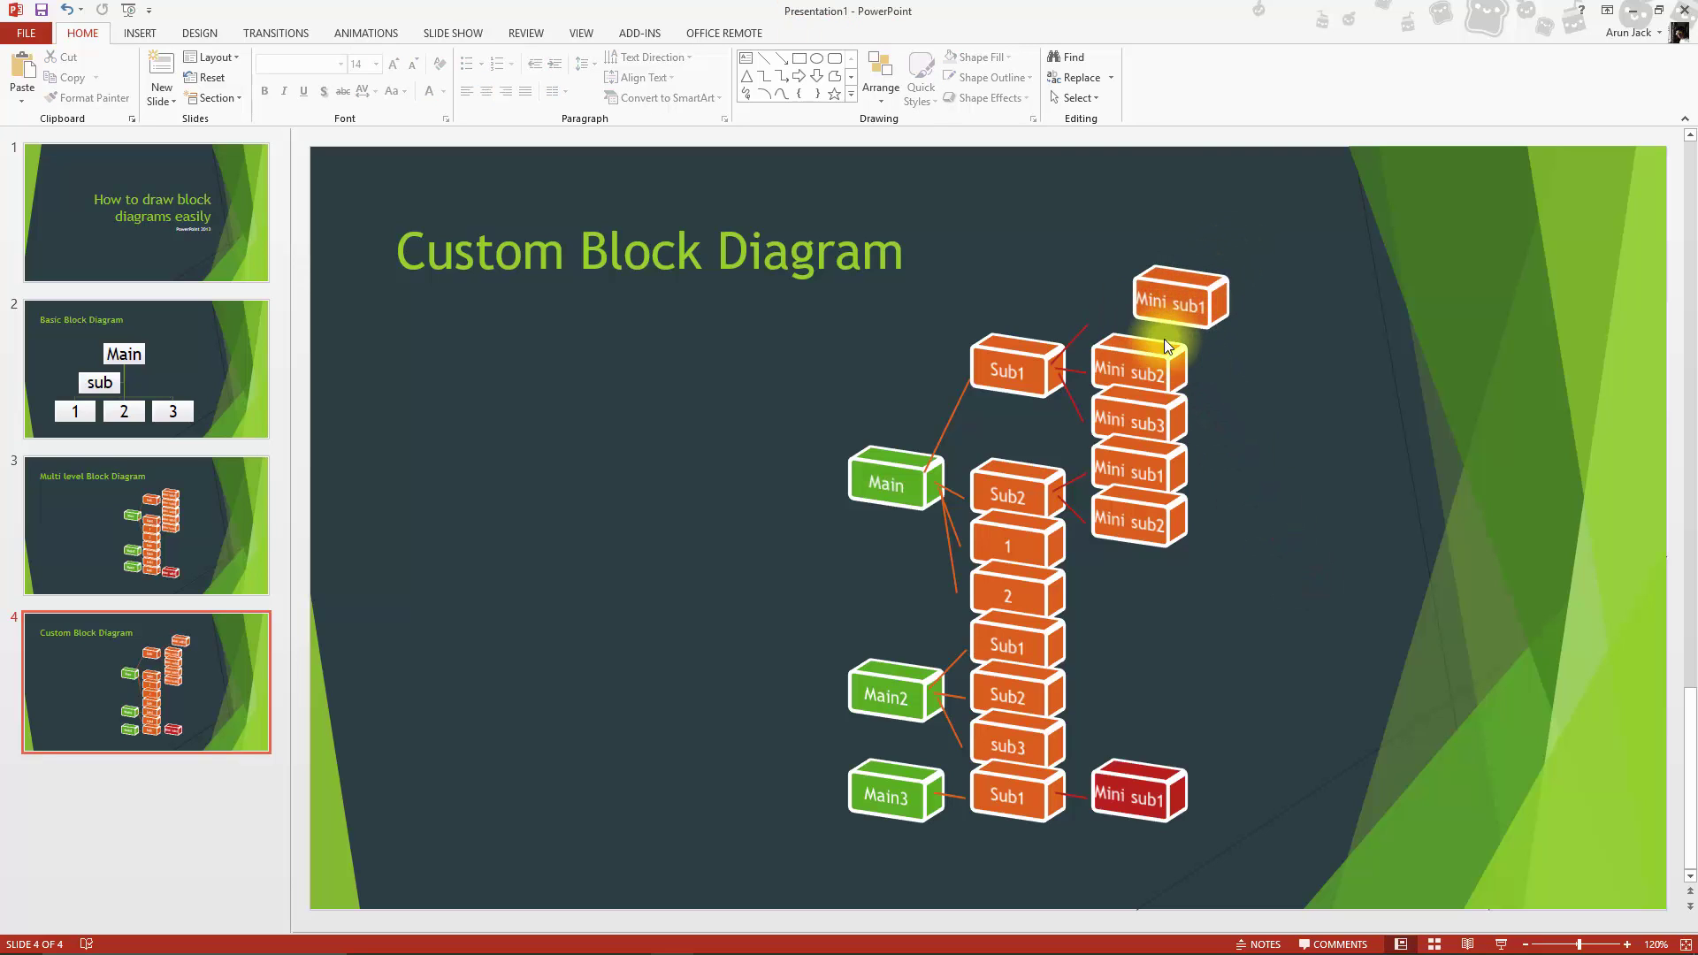
click(1150, 368)
drag(1150, 368, 1235, 380)
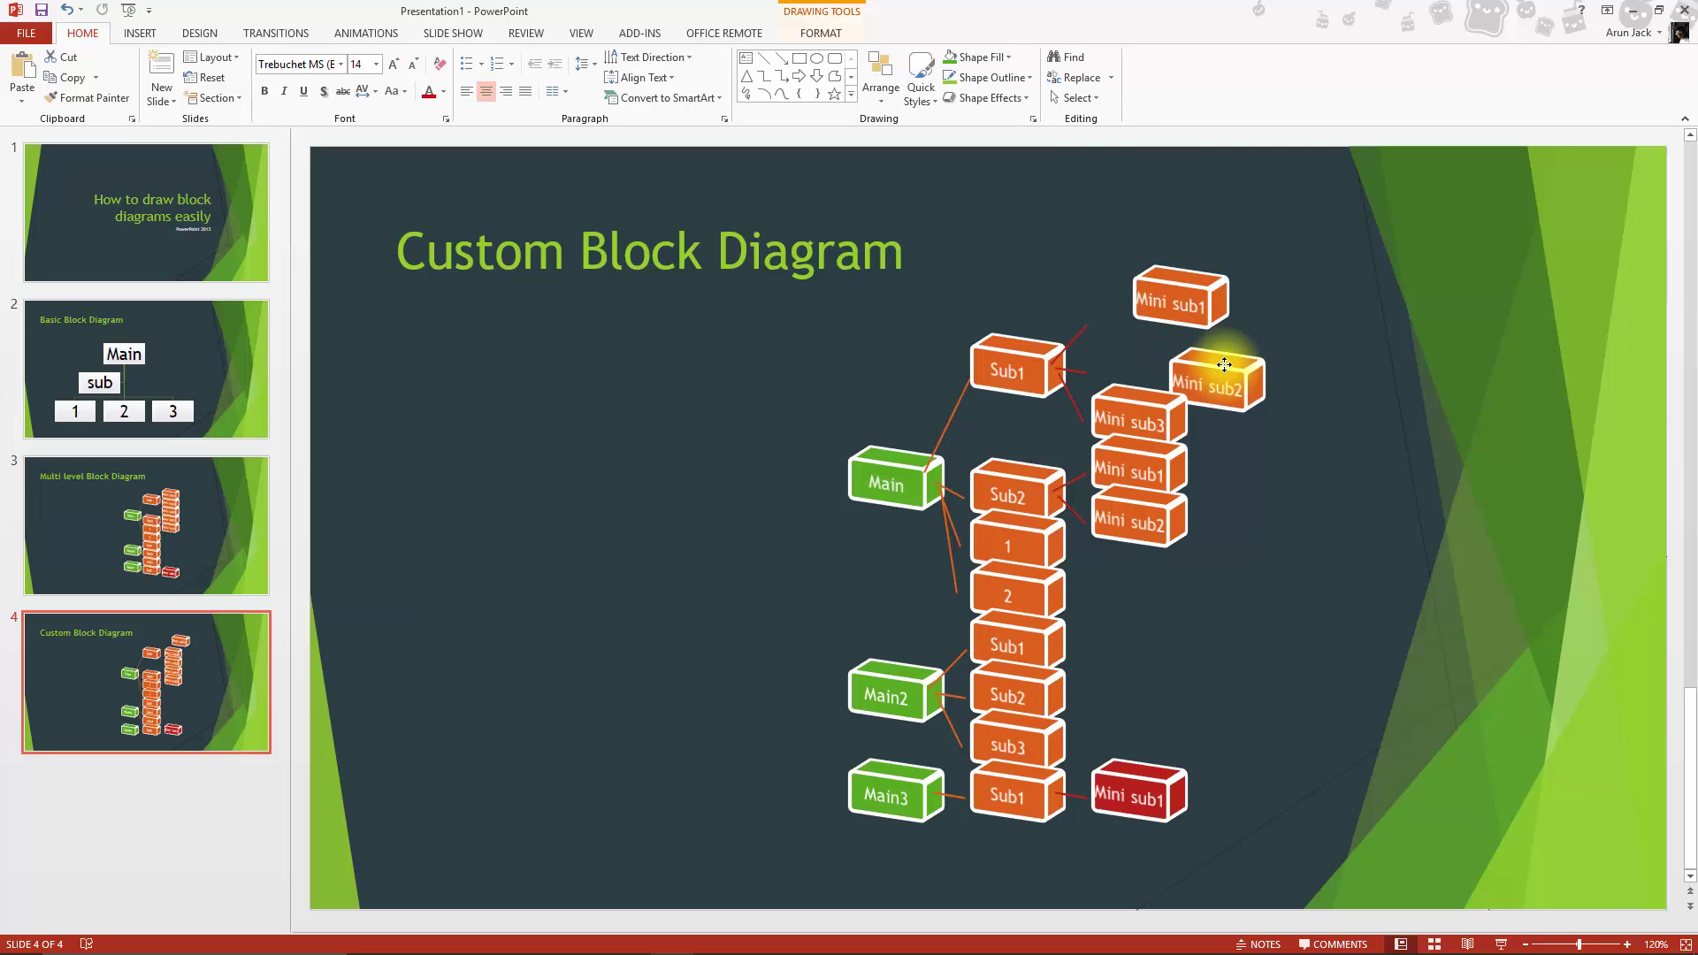
drag(1144, 412, 1242, 445)
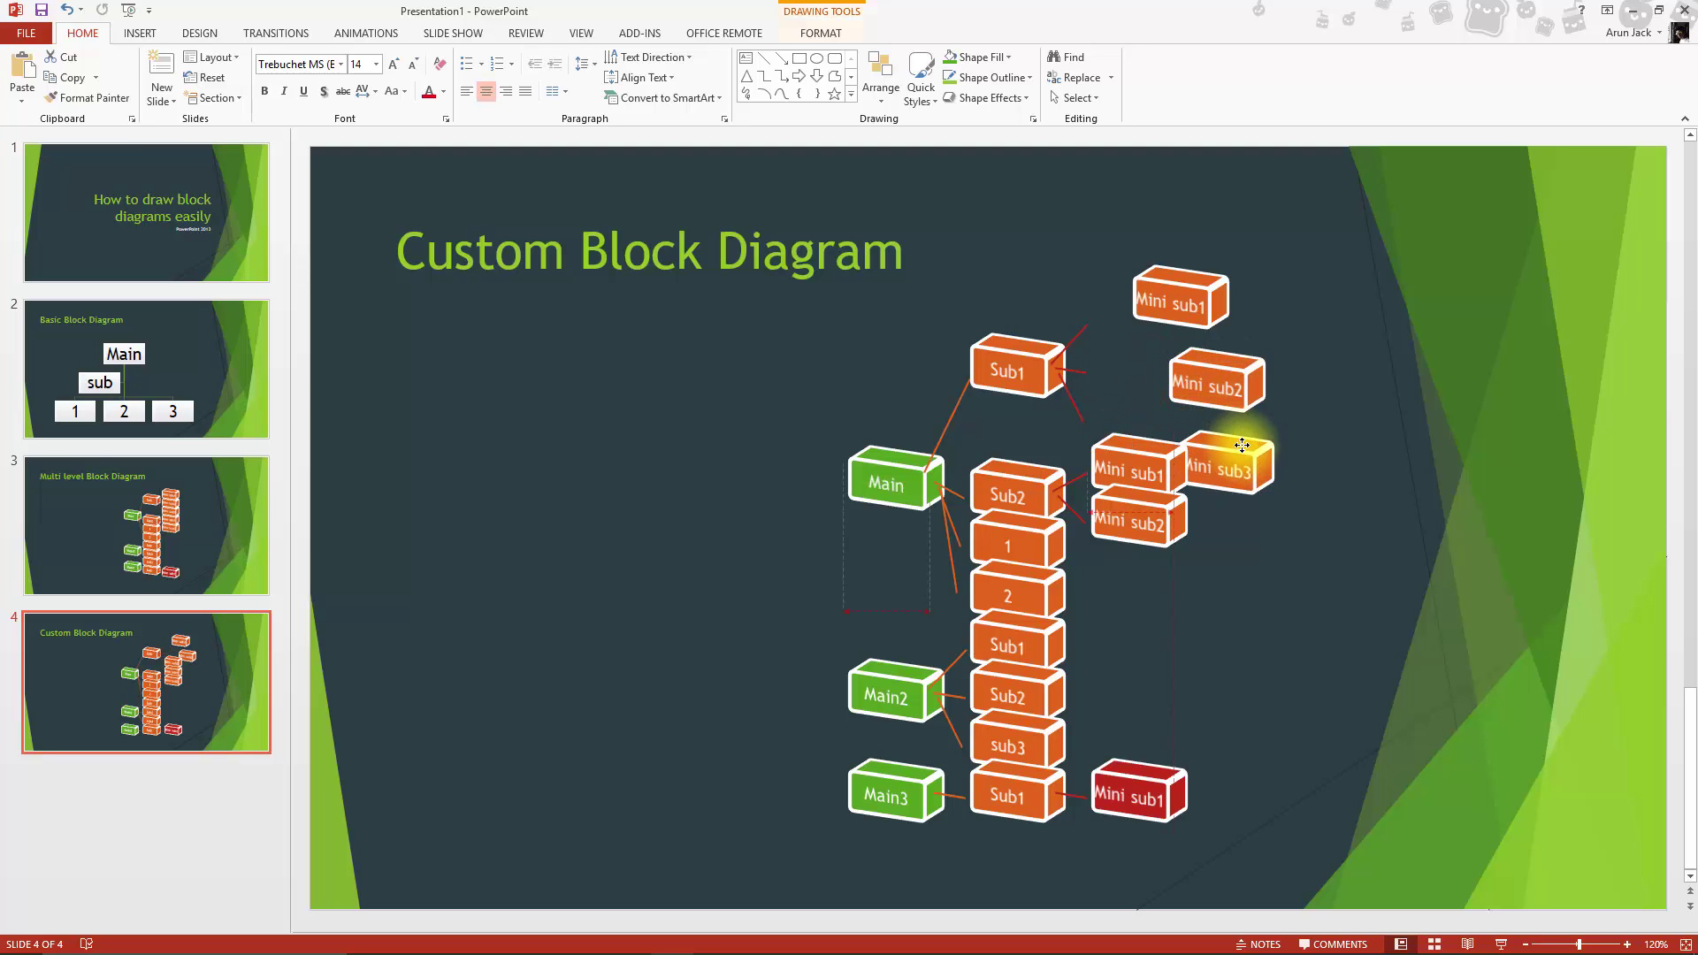
click(1141, 454)
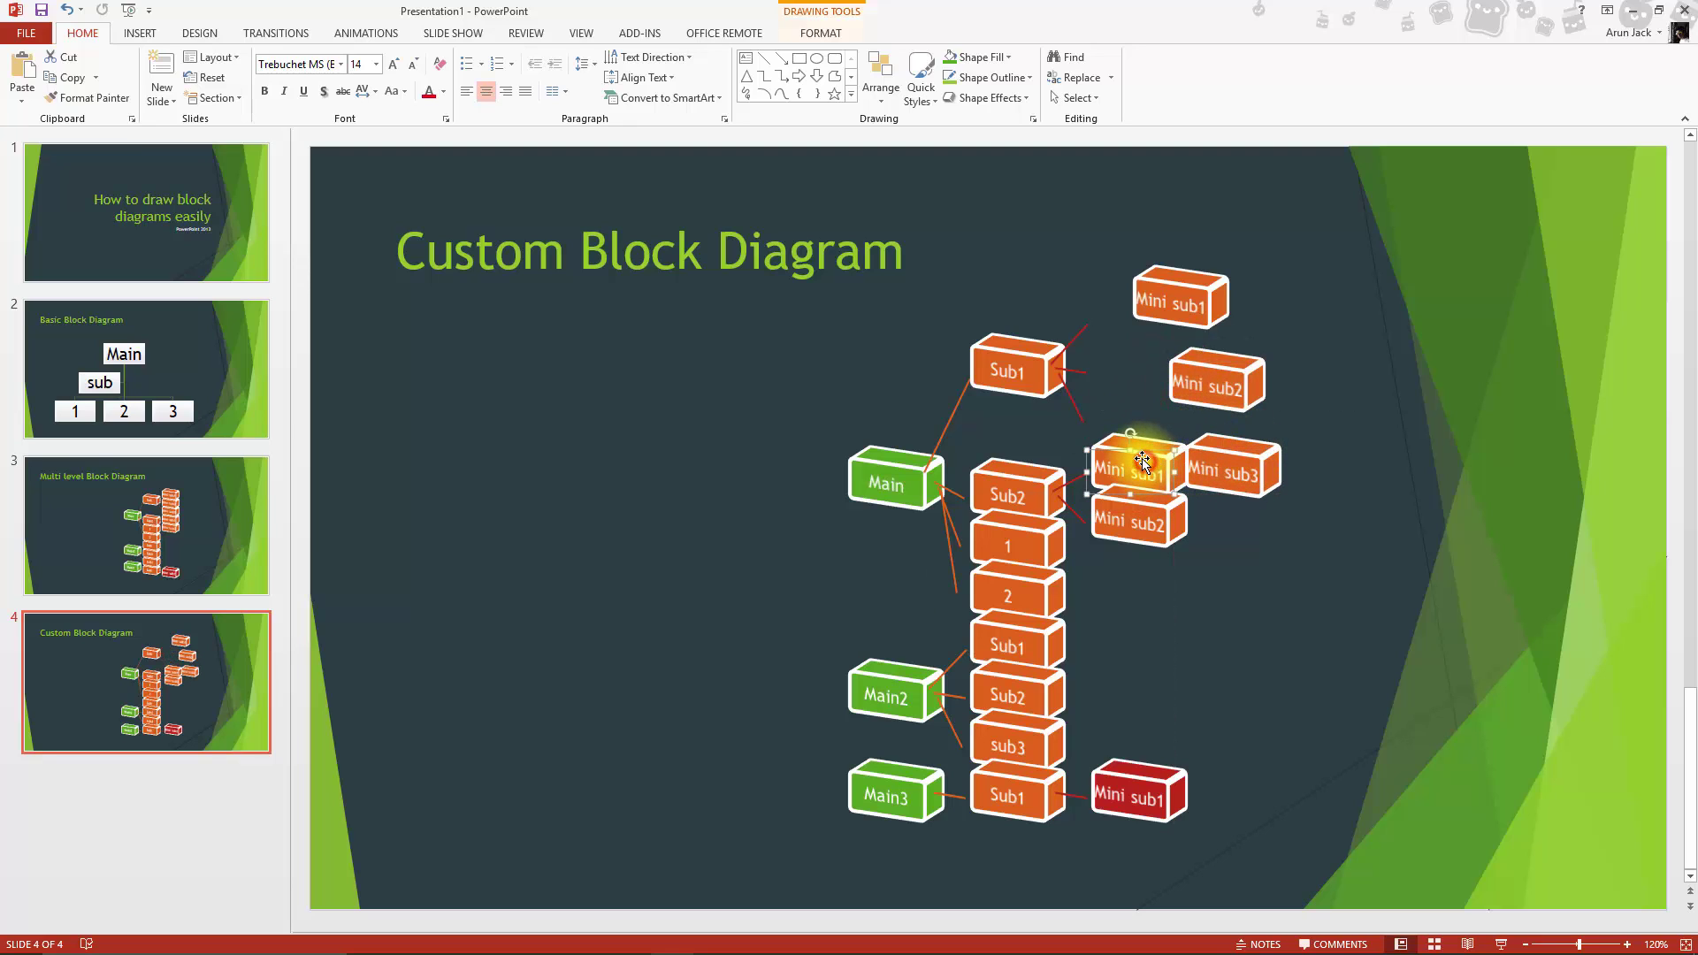
drag(1142, 453, 1246, 566)
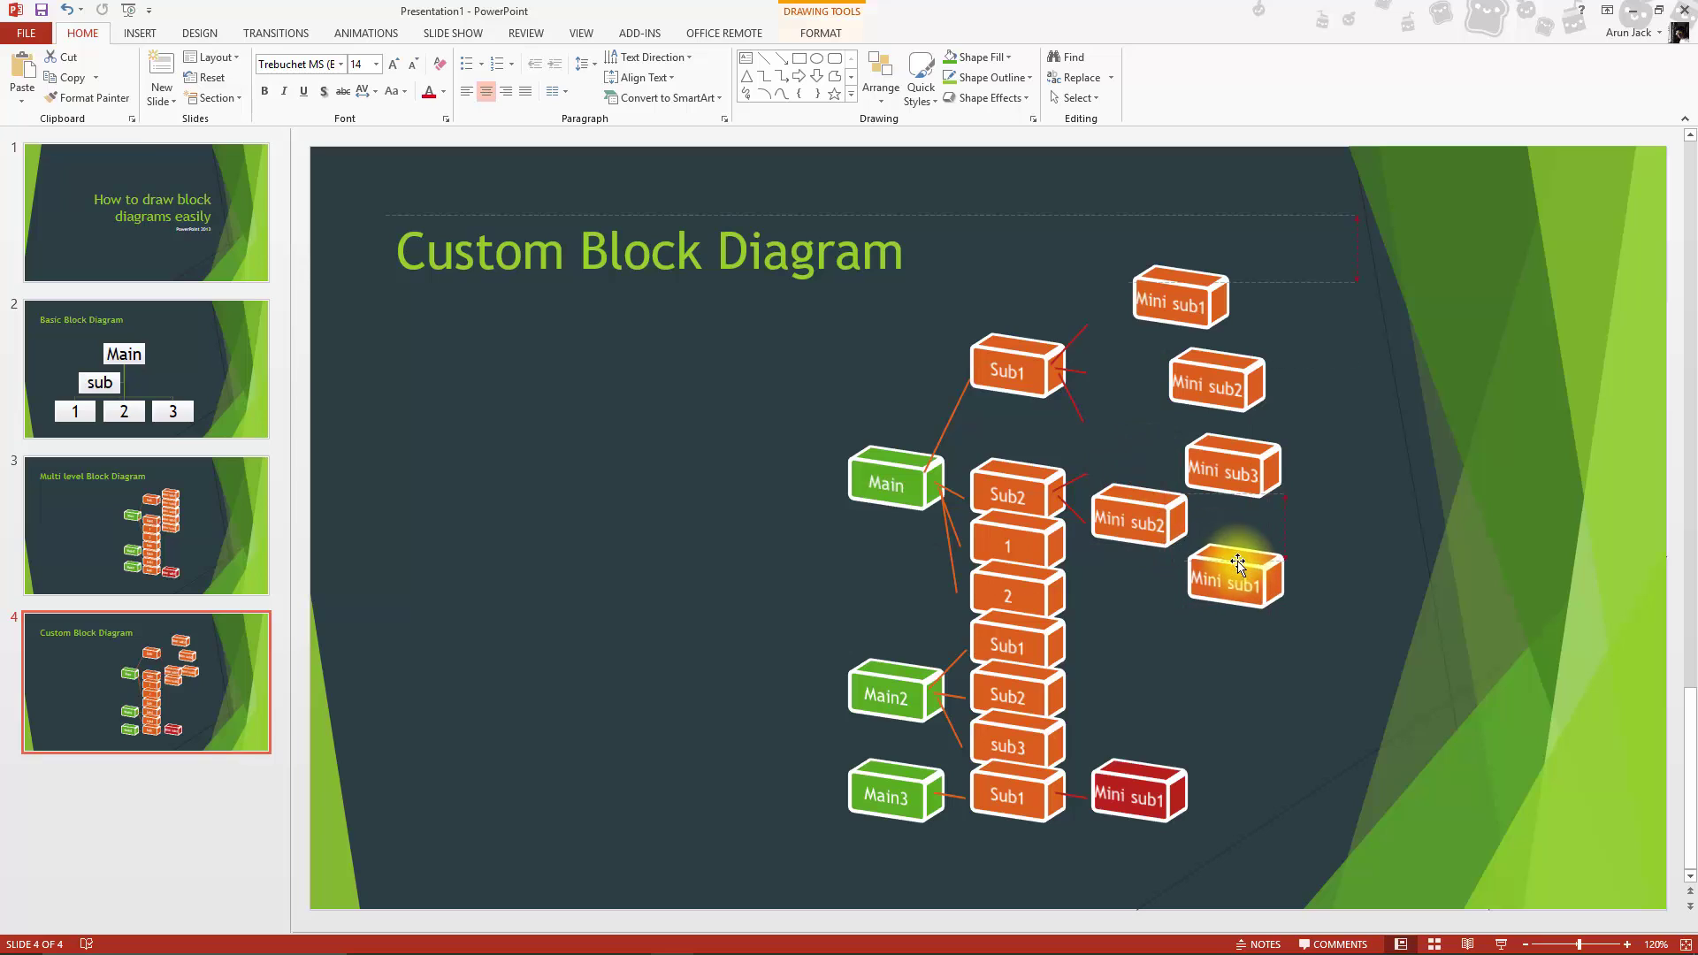
click(1143, 501)
drag(1146, 500, 1248, 641)
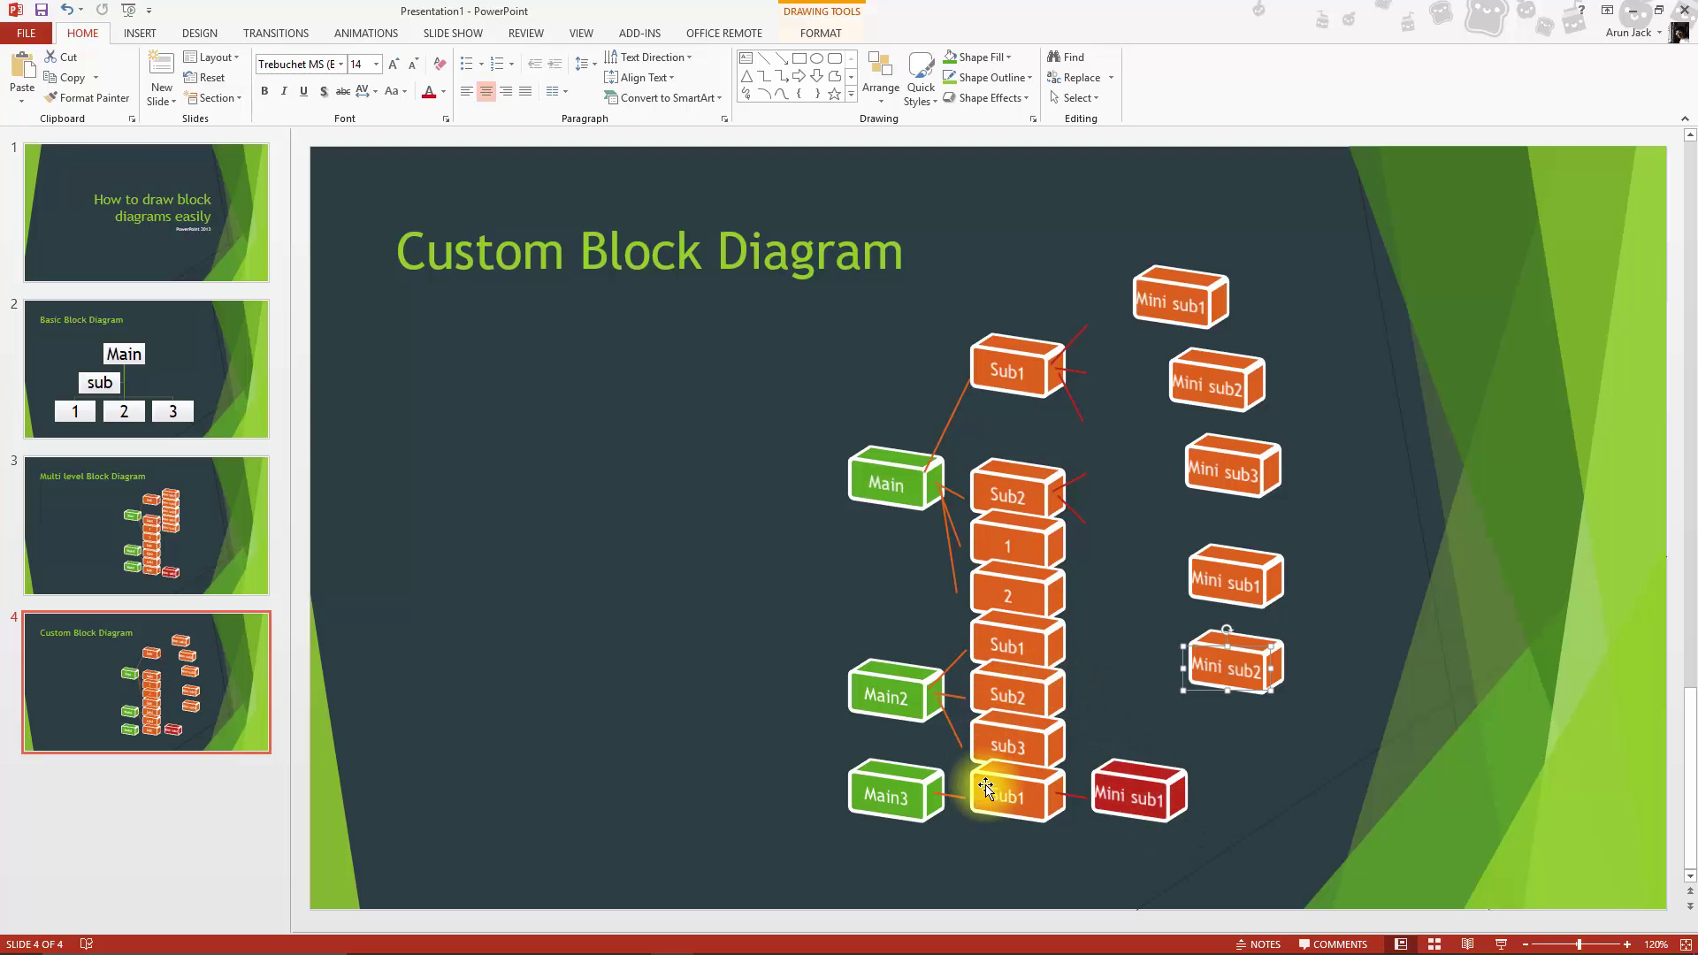
Select Main2 with its Sub1, Sub2 and sub3 blocks and move them to the lower left.
click(887, 681)
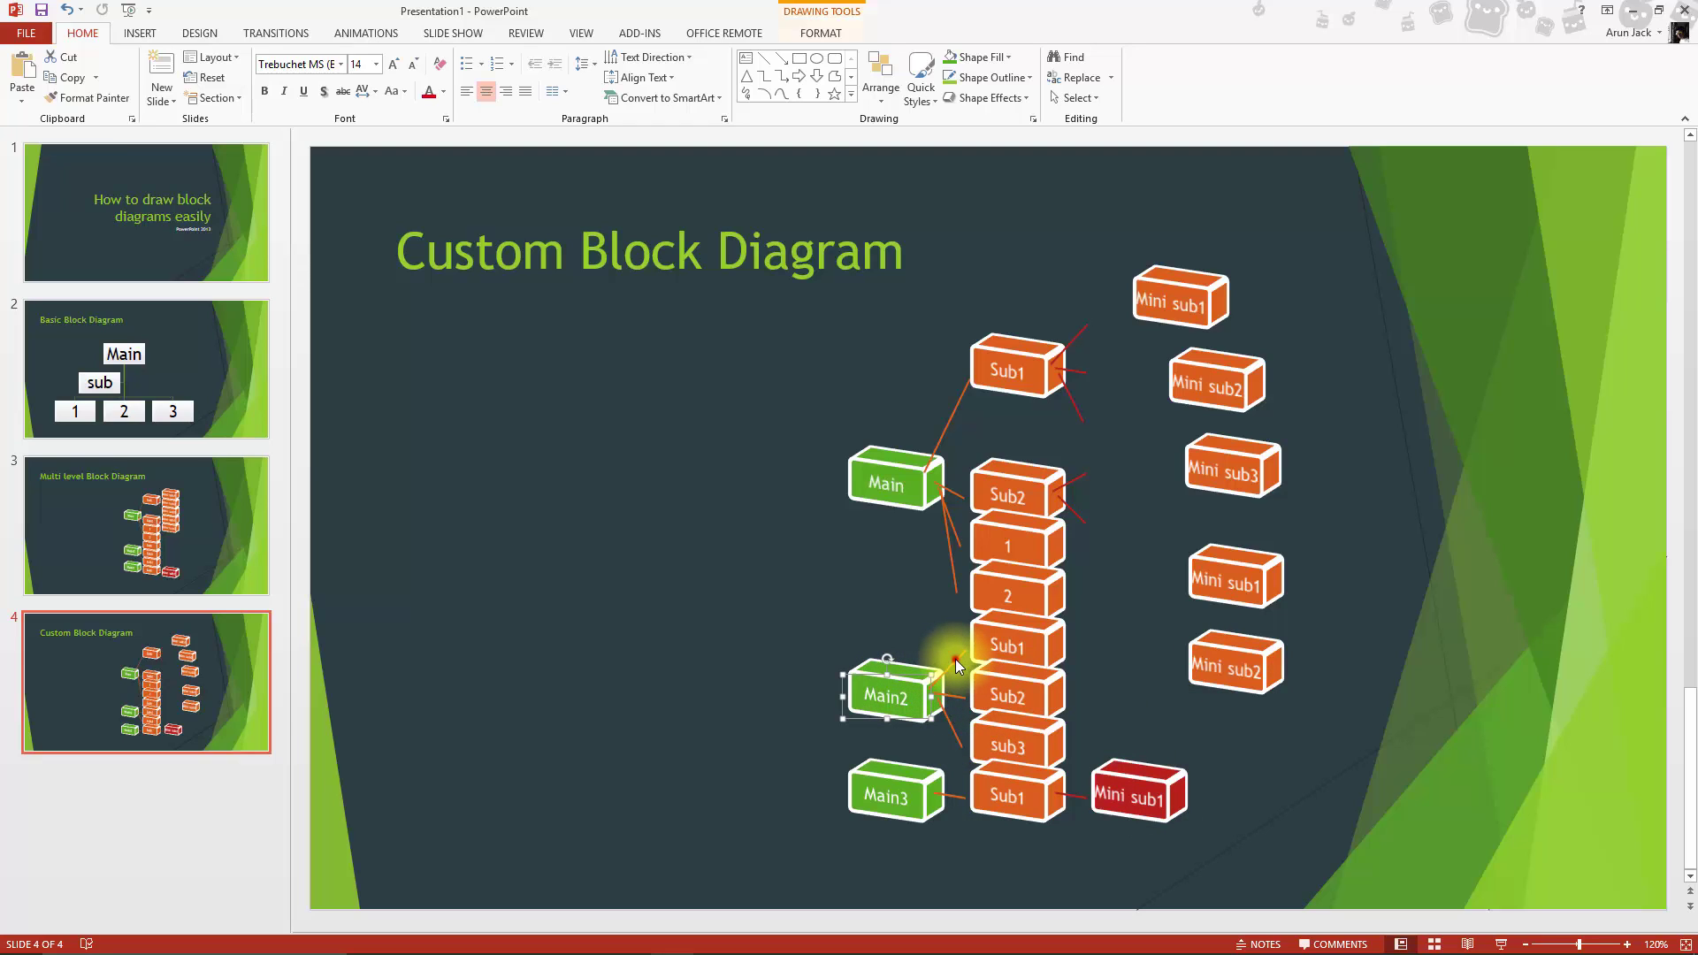
click(1088, 650)
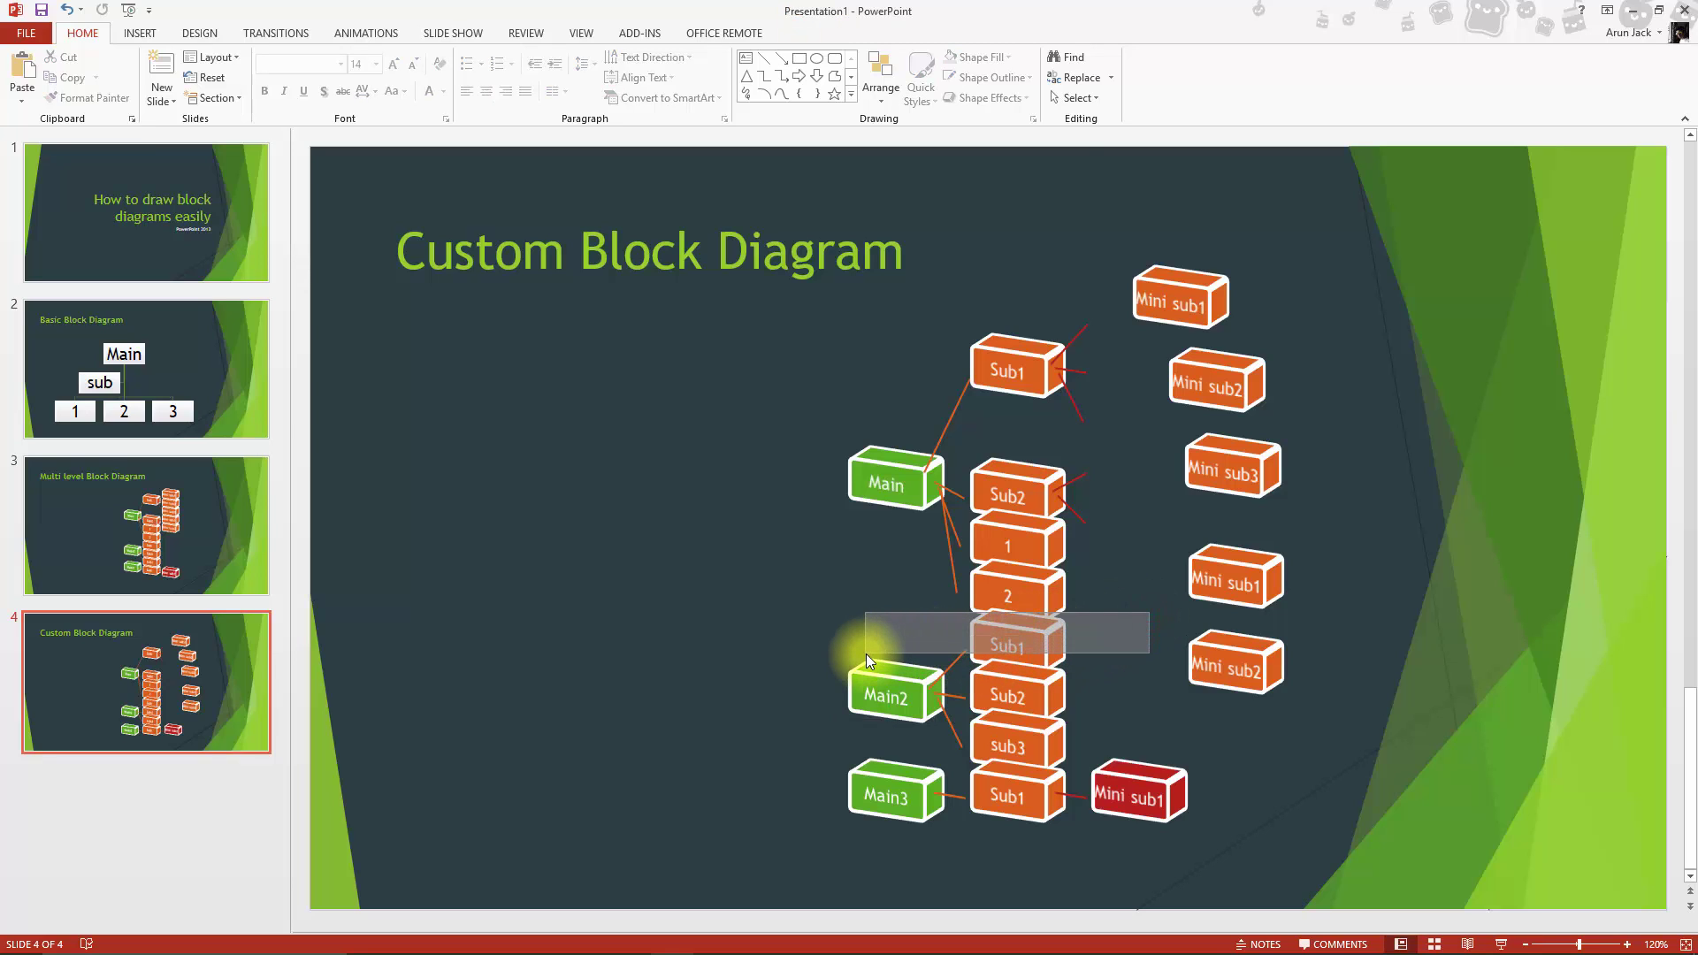
drag(1114, 626, 867, 654)
mouse_move(783, 590)
mouse_down()
mouse_move(1026, 630)
mouse_move(1095, 782)
mouse_up()
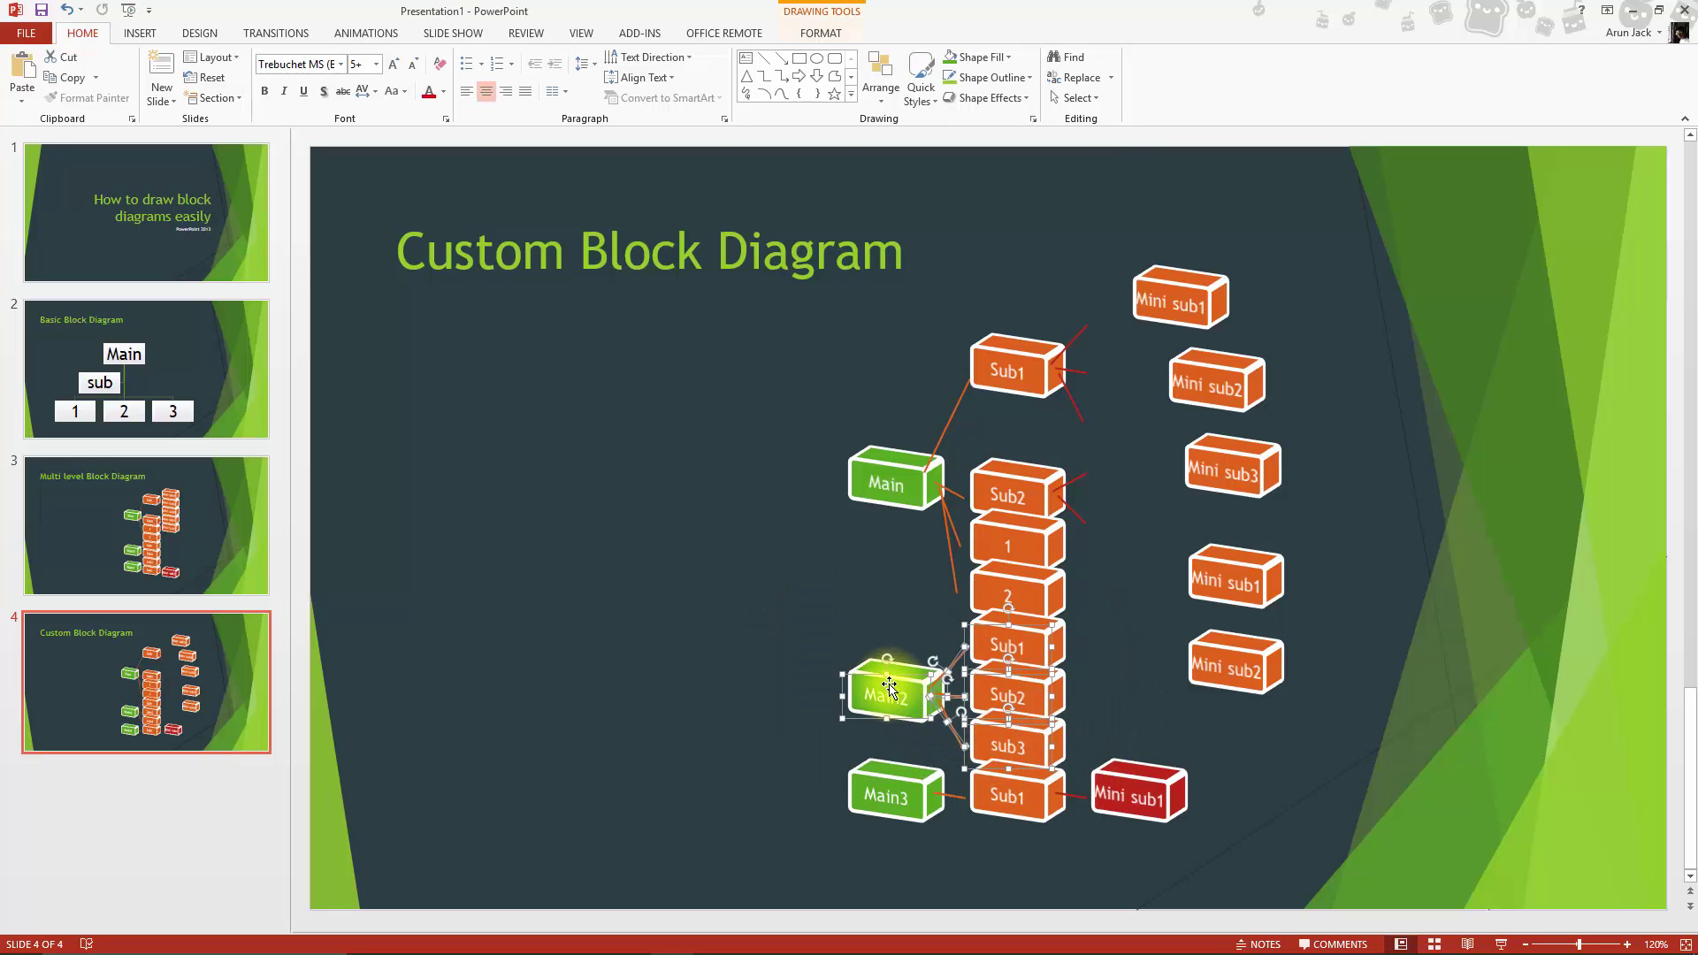
drag(872, 682, 443, 617)
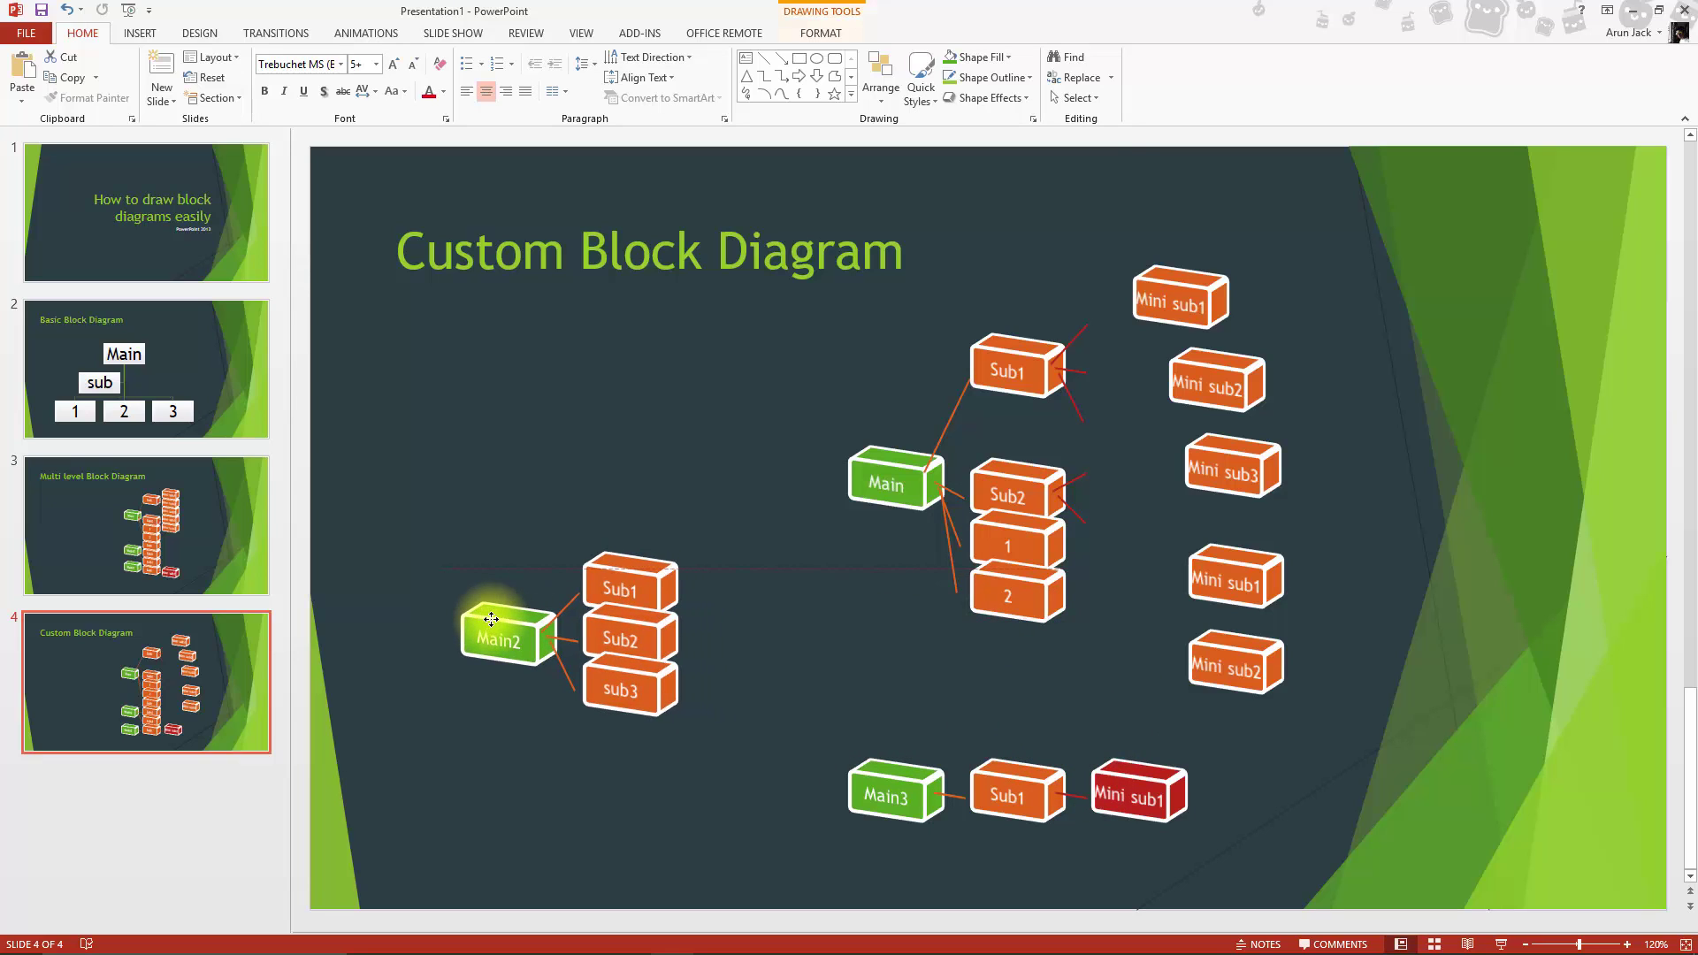
Move Main3 with its Sub1 and Mini sub1 blocks to the upper left.
click(1176, 854)
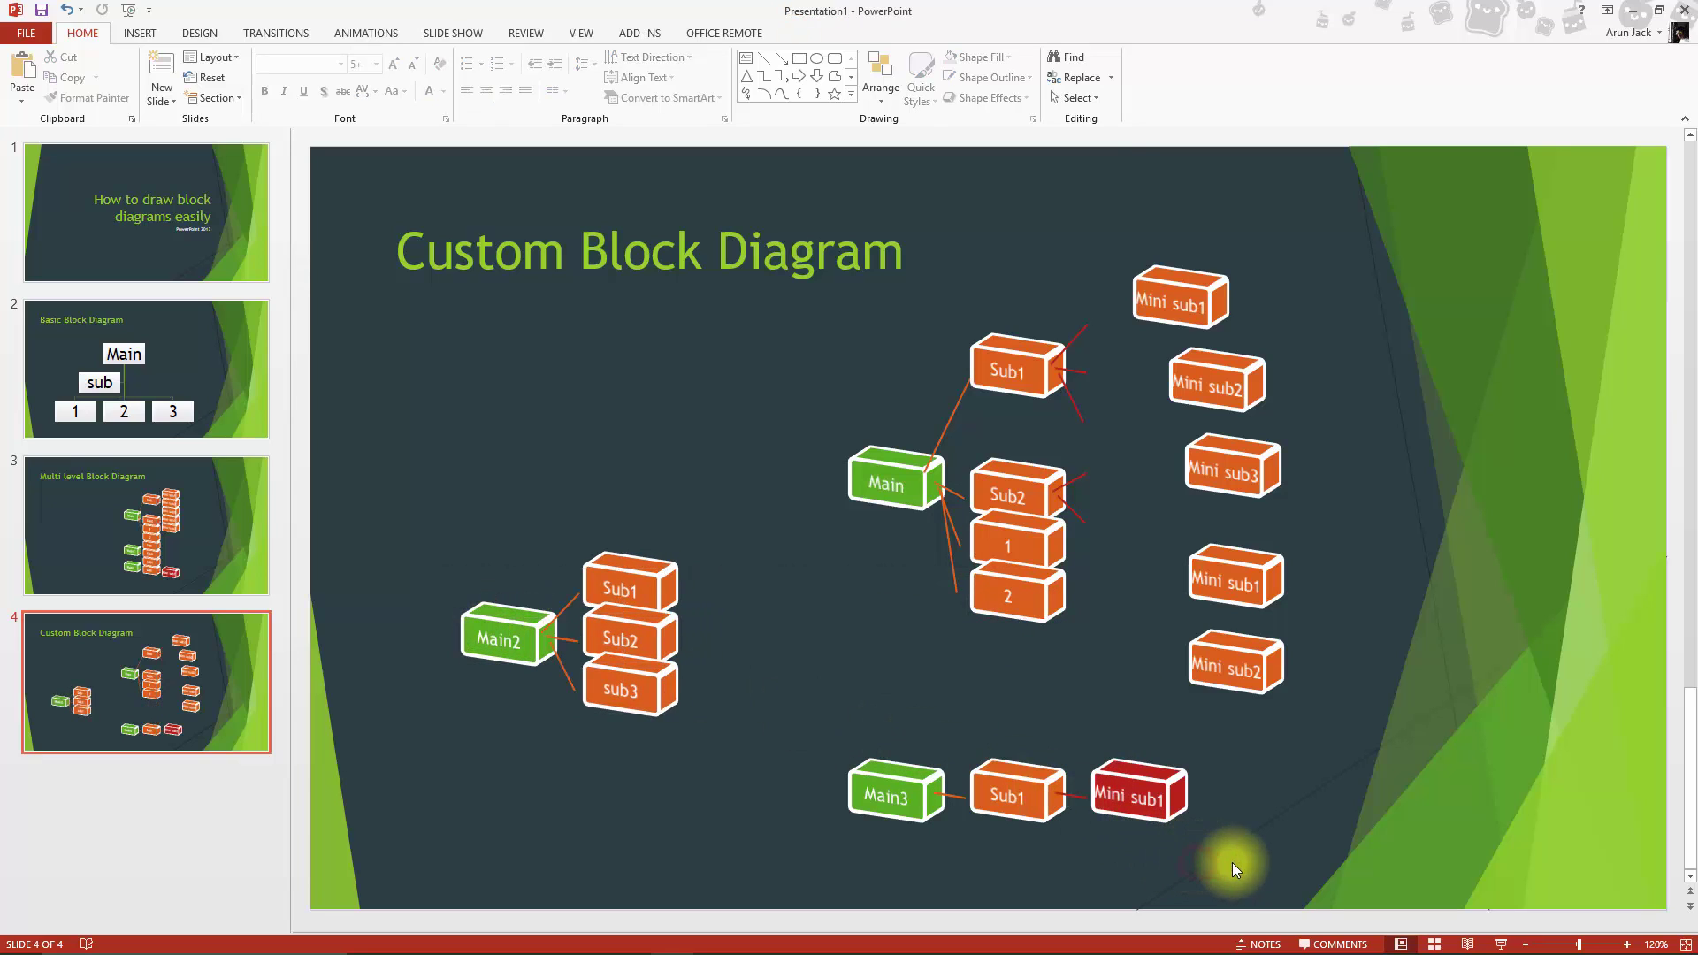
drag(1233, 862, 810, 726)
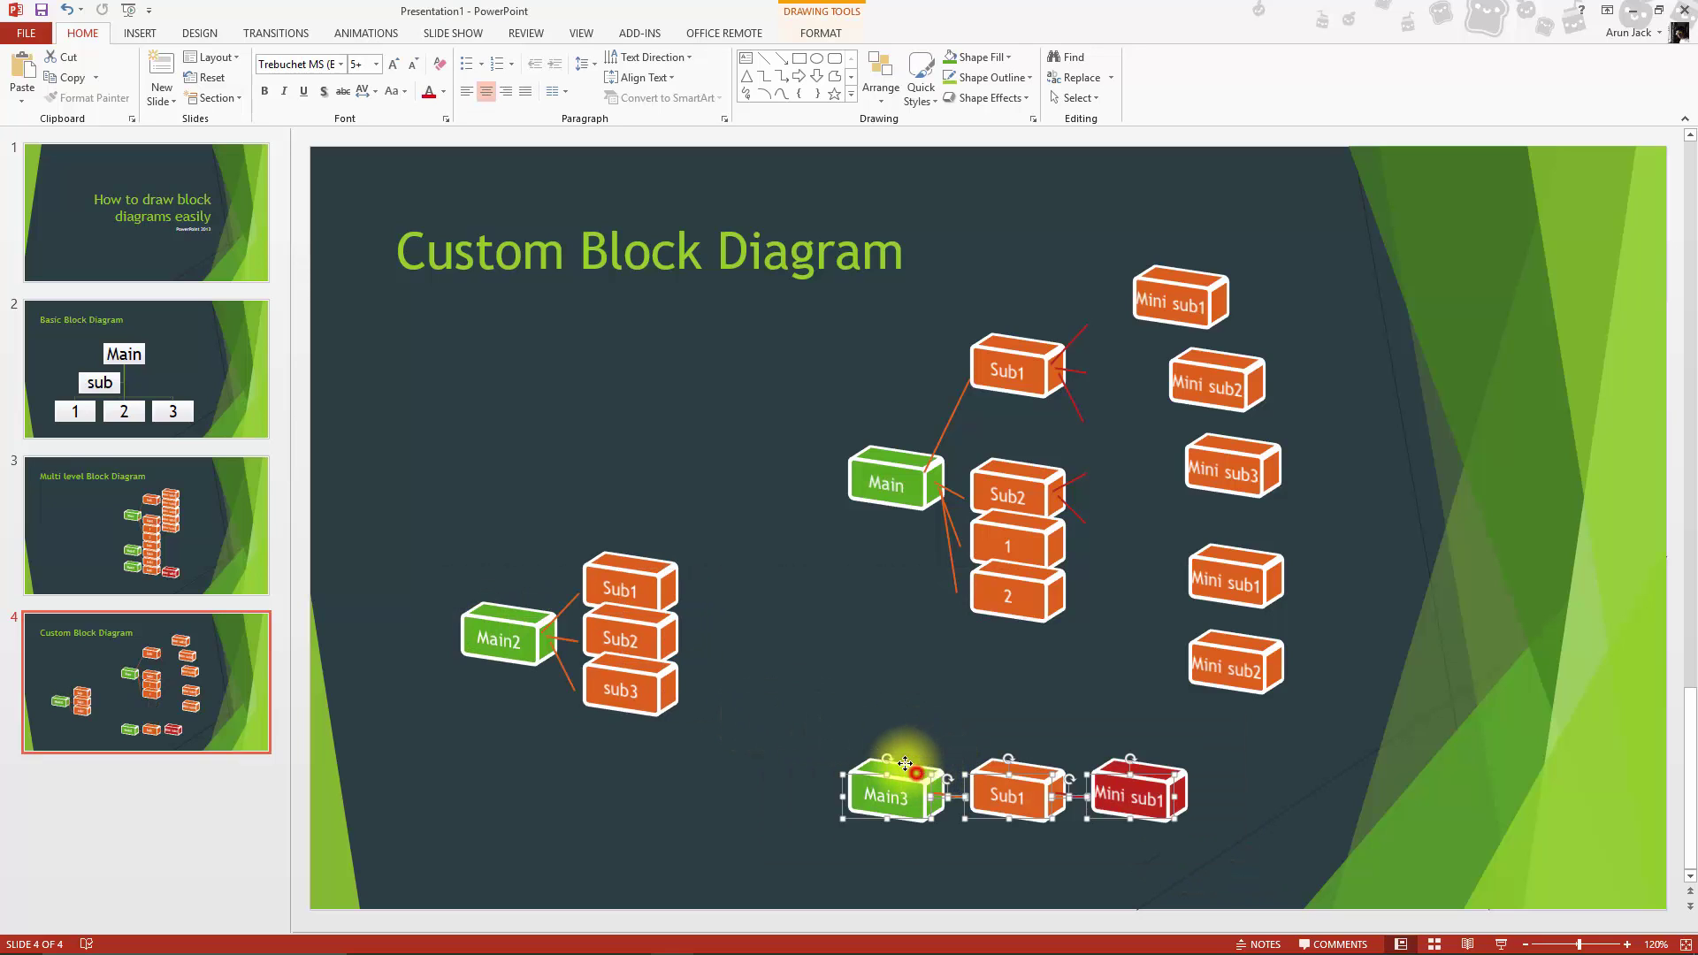
drag(900, 770, 494, 399)
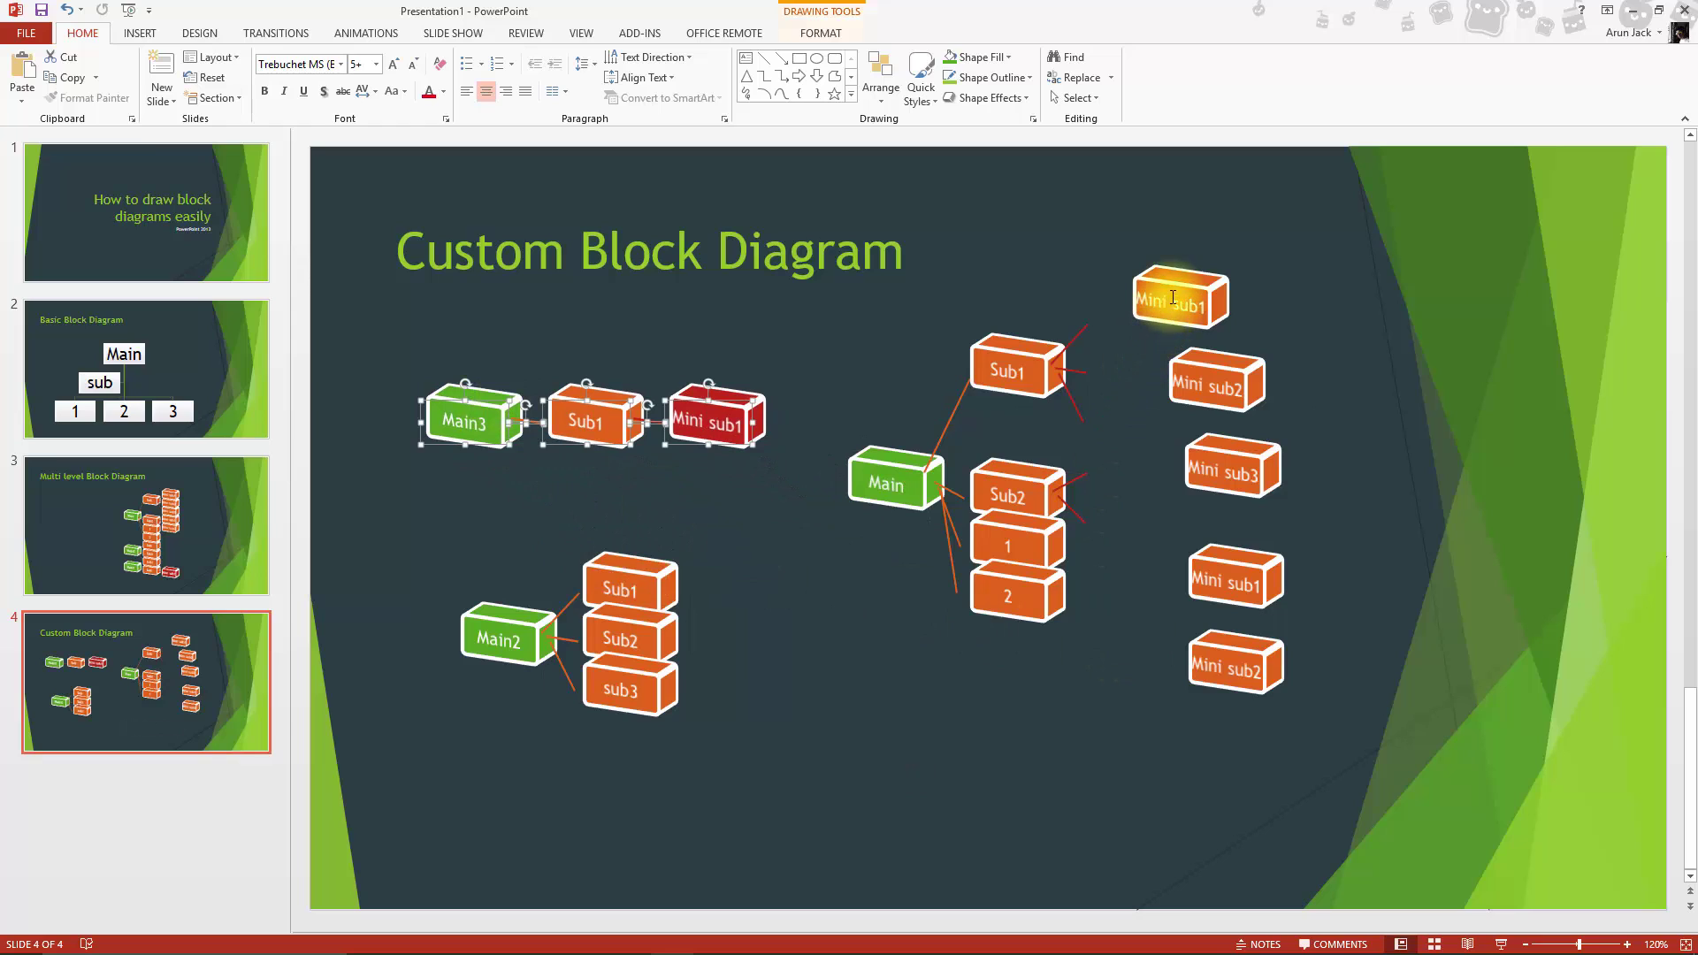
Stack the five Mini sub blocks tightly beside Sub1 and Sub2.
drag(1181, 287, 1119, 318)
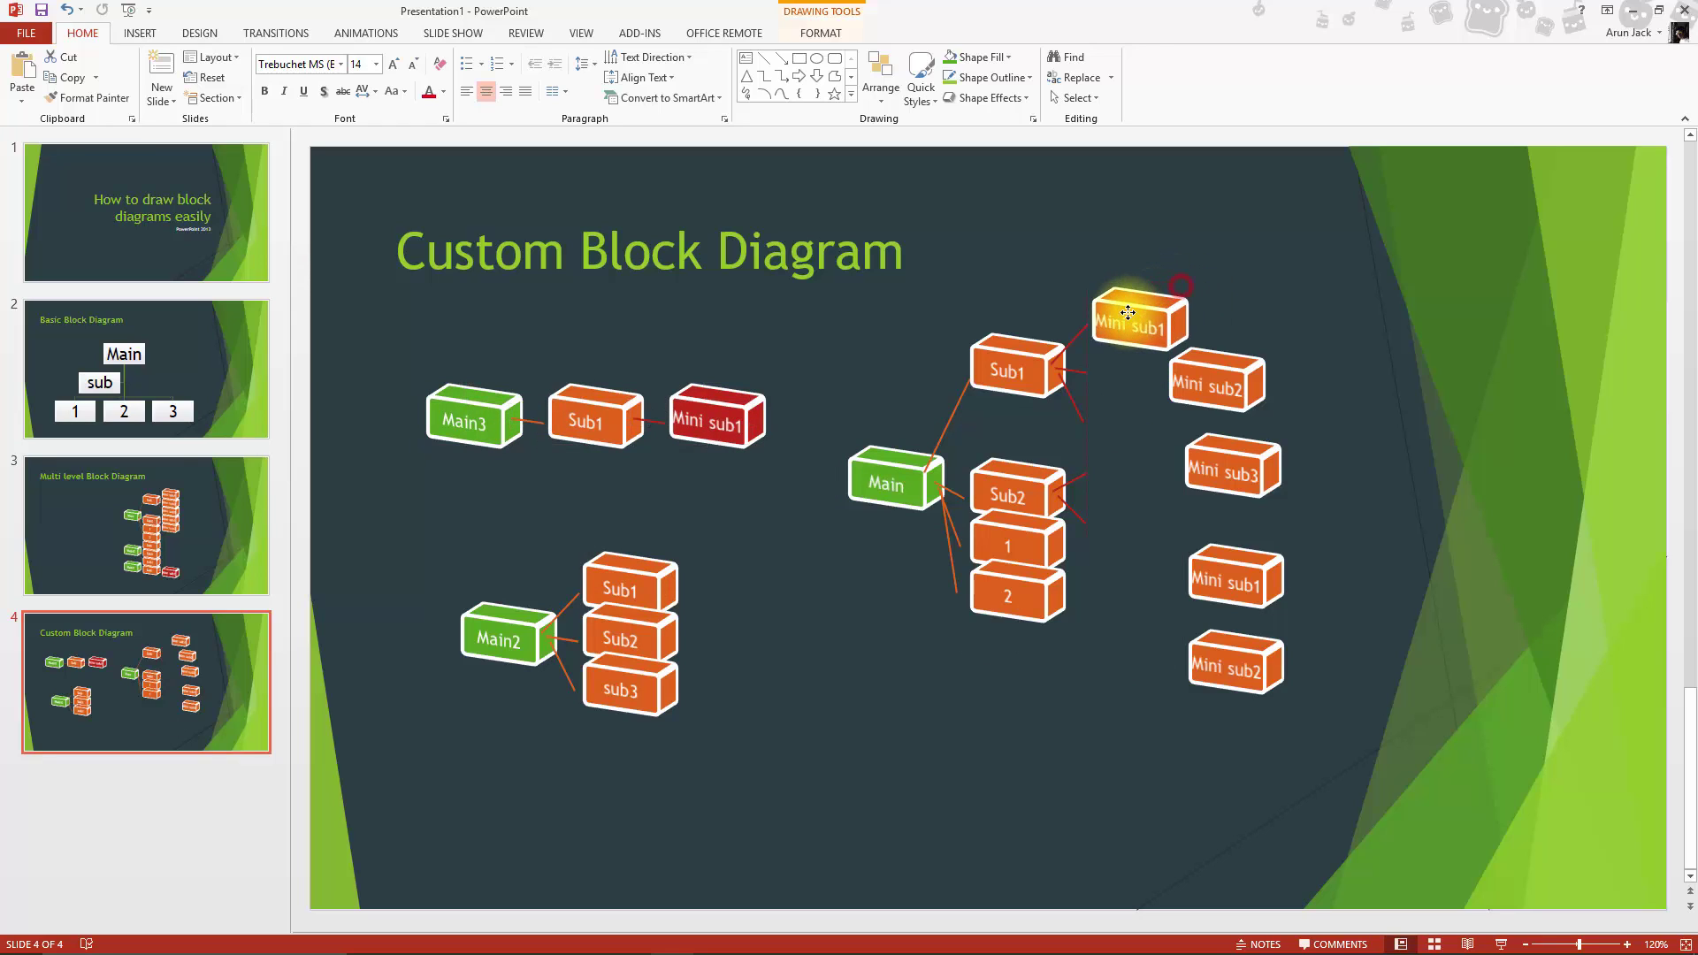
drag(1224, 372, 1141, 513)
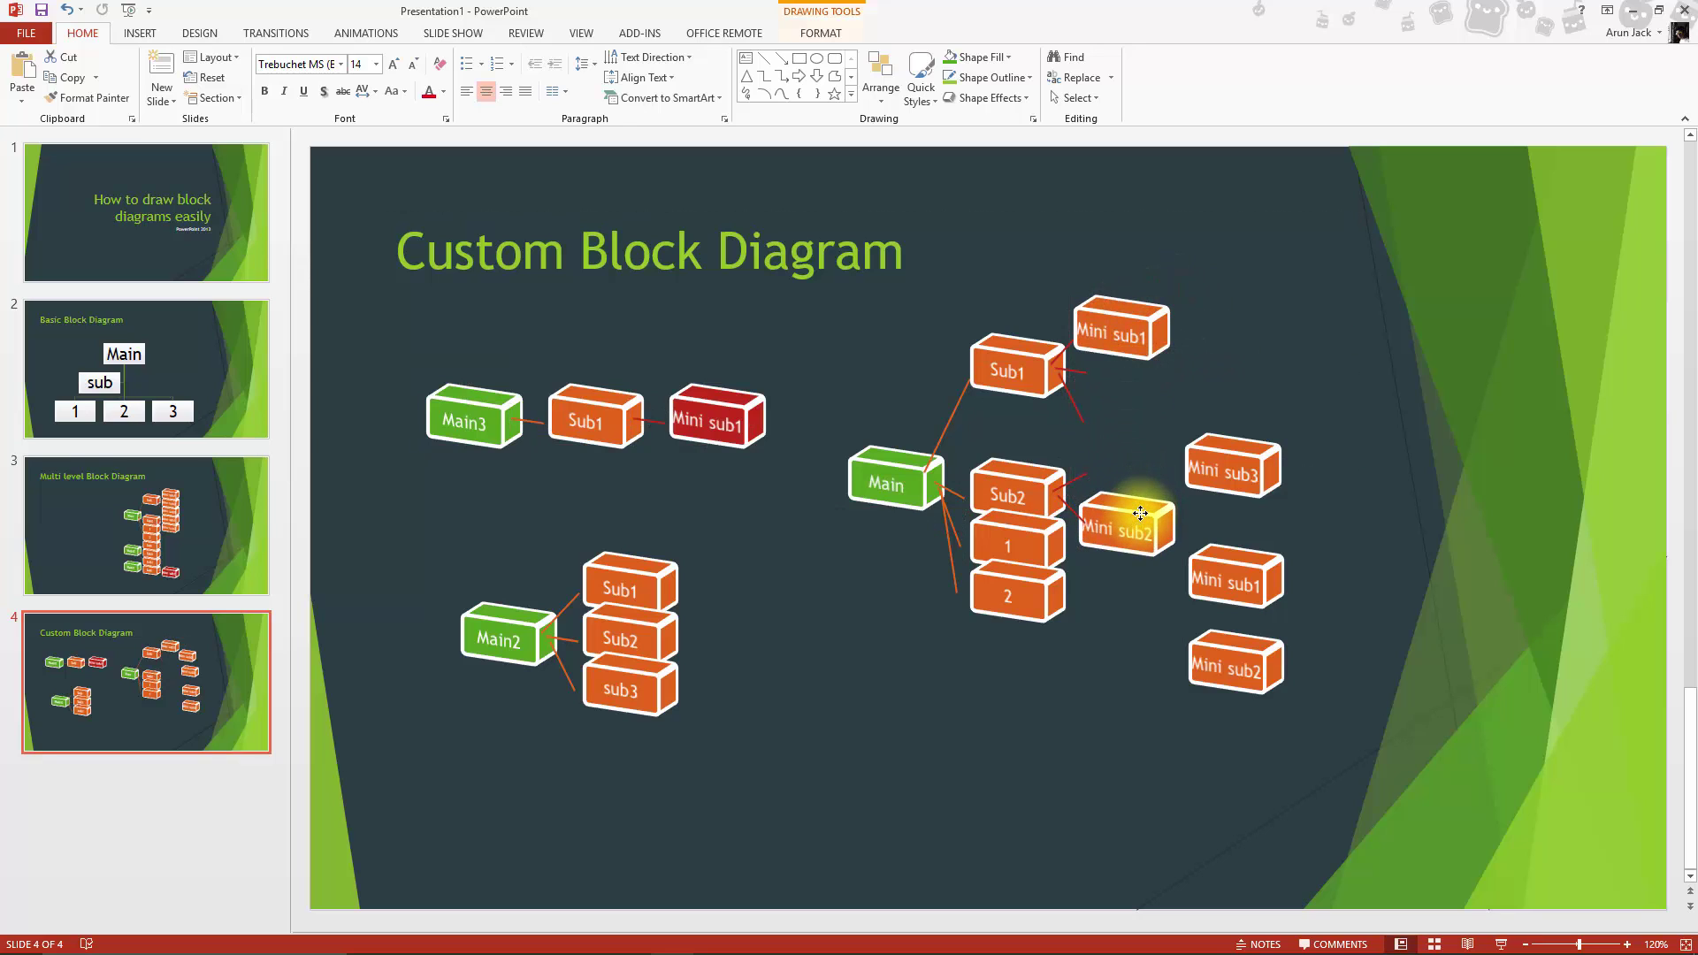
drag(1233, 576, 1125, 413)
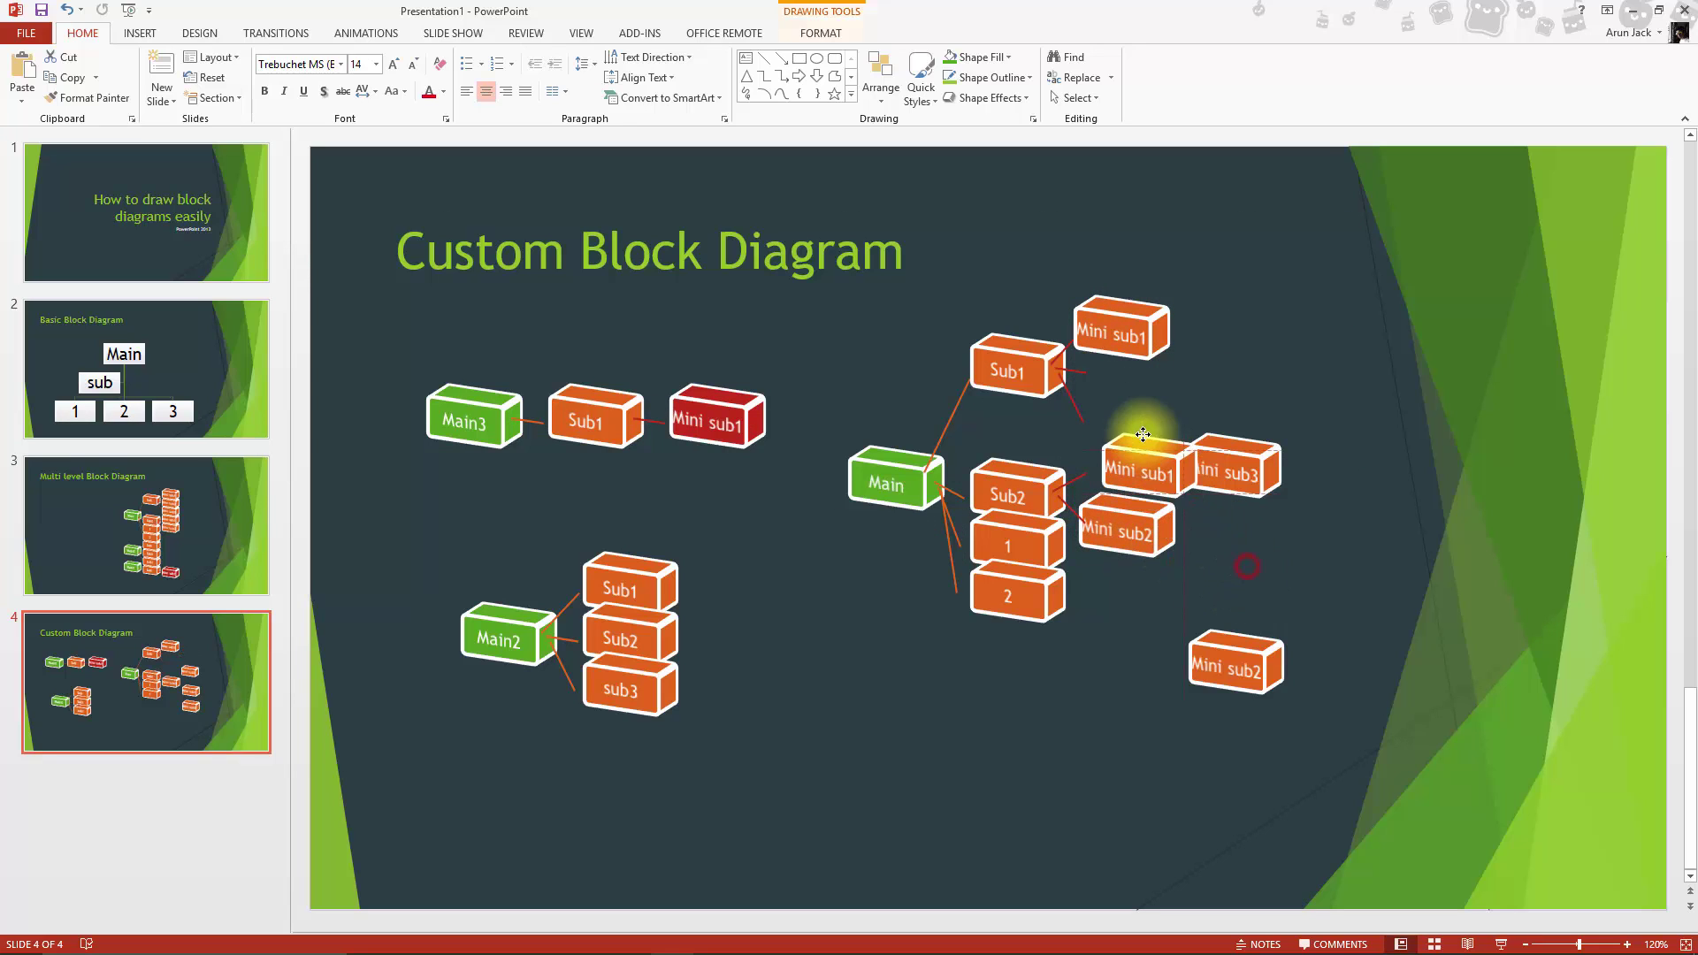
mouse_move(1233, 657)
mouse_down()
mouse_move(1129, 372)
mouse_move(1103, 366)
mouse_up()
drag(1232, 461, 1123, 469)
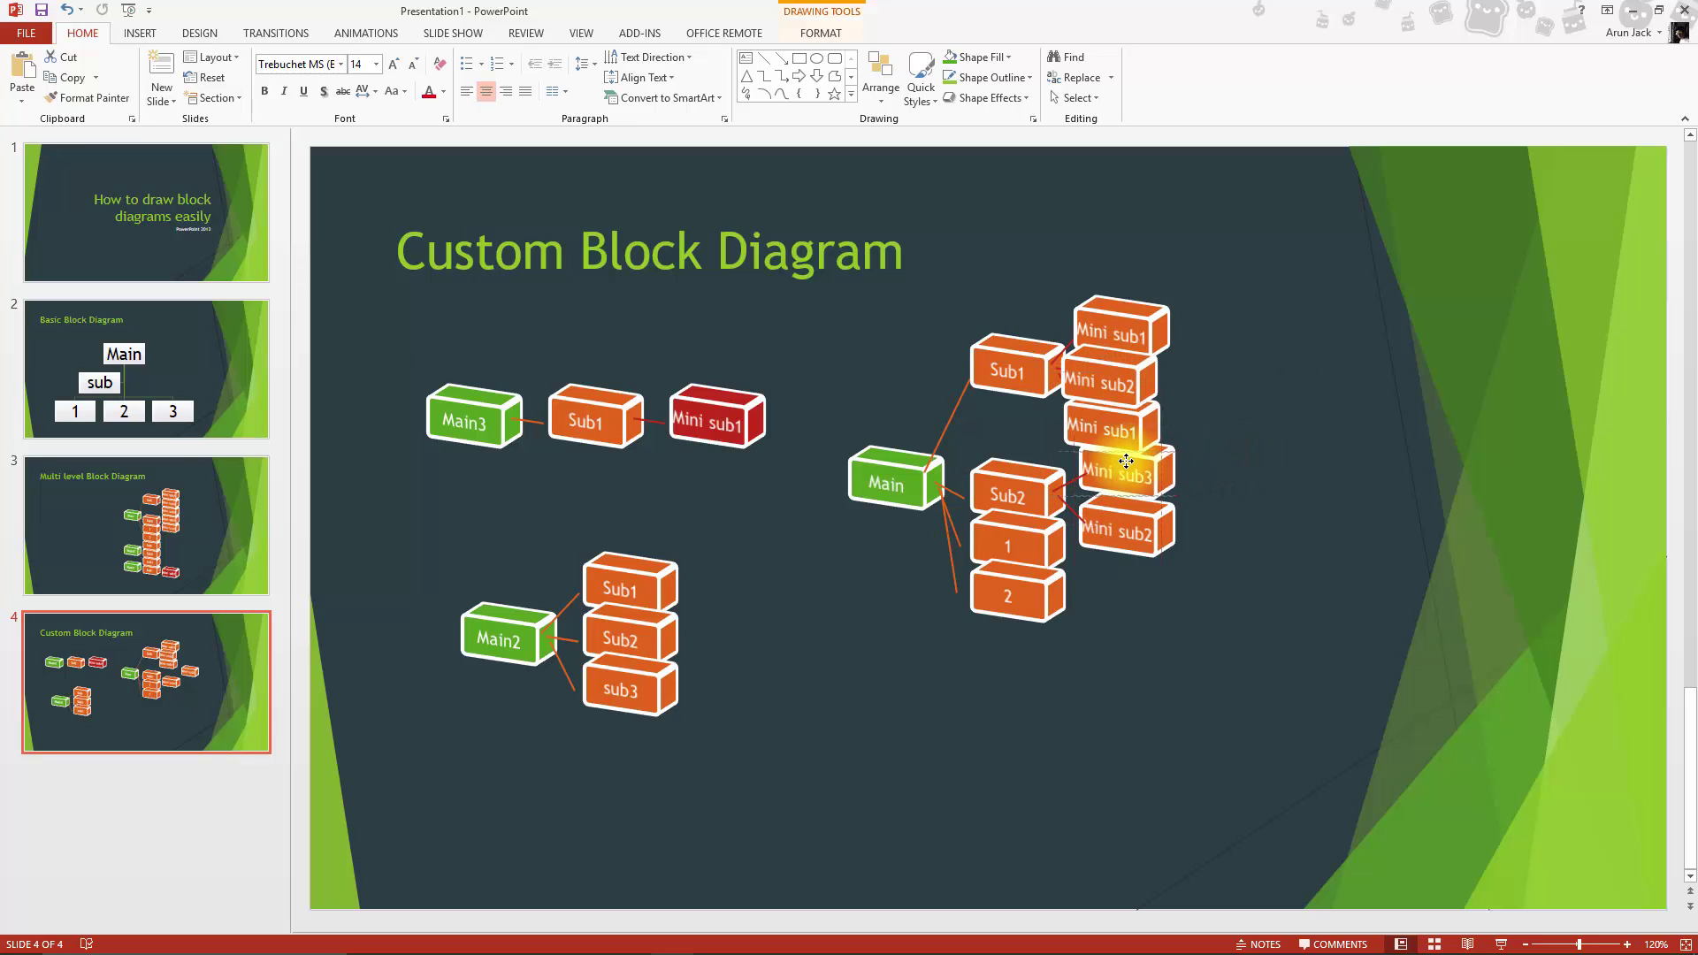
Nudge blocks 1 and 2 left and shift the whole Main branch down into a compact cluster.
mouse_move(1017, 535)
mouse_down()
mouse_move(1000, 536)
mouse_move(999, 587)
mouse_up()
click(1024, 581)
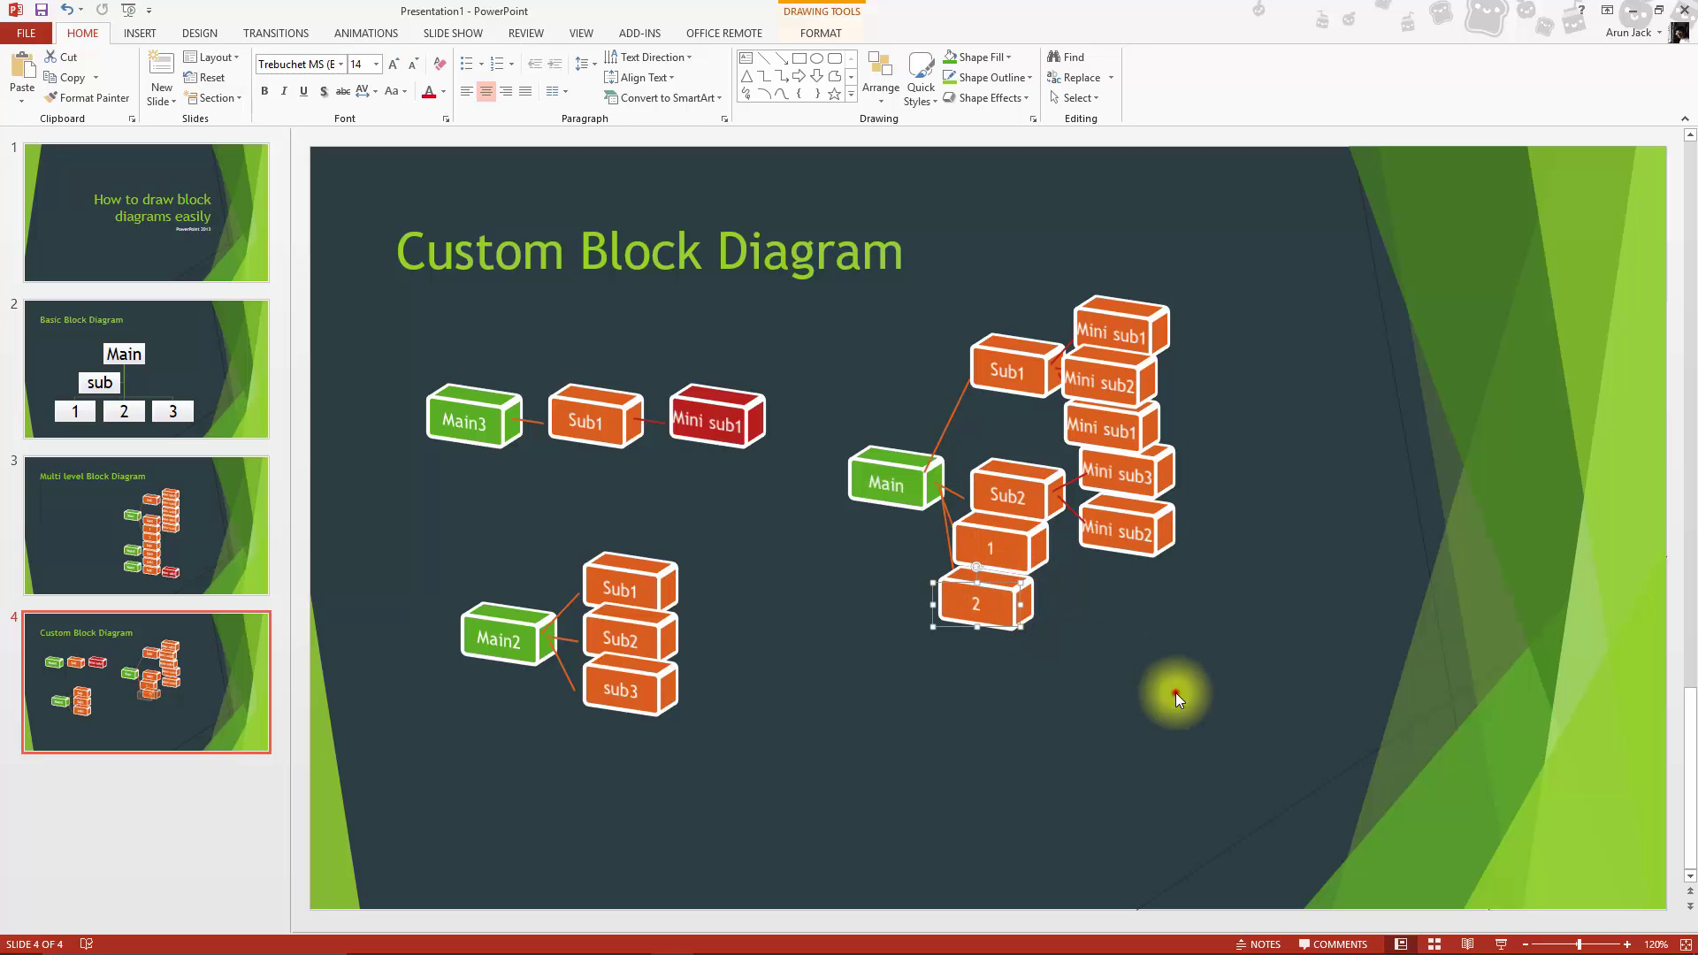
drag(1382, 812, 794, 263)
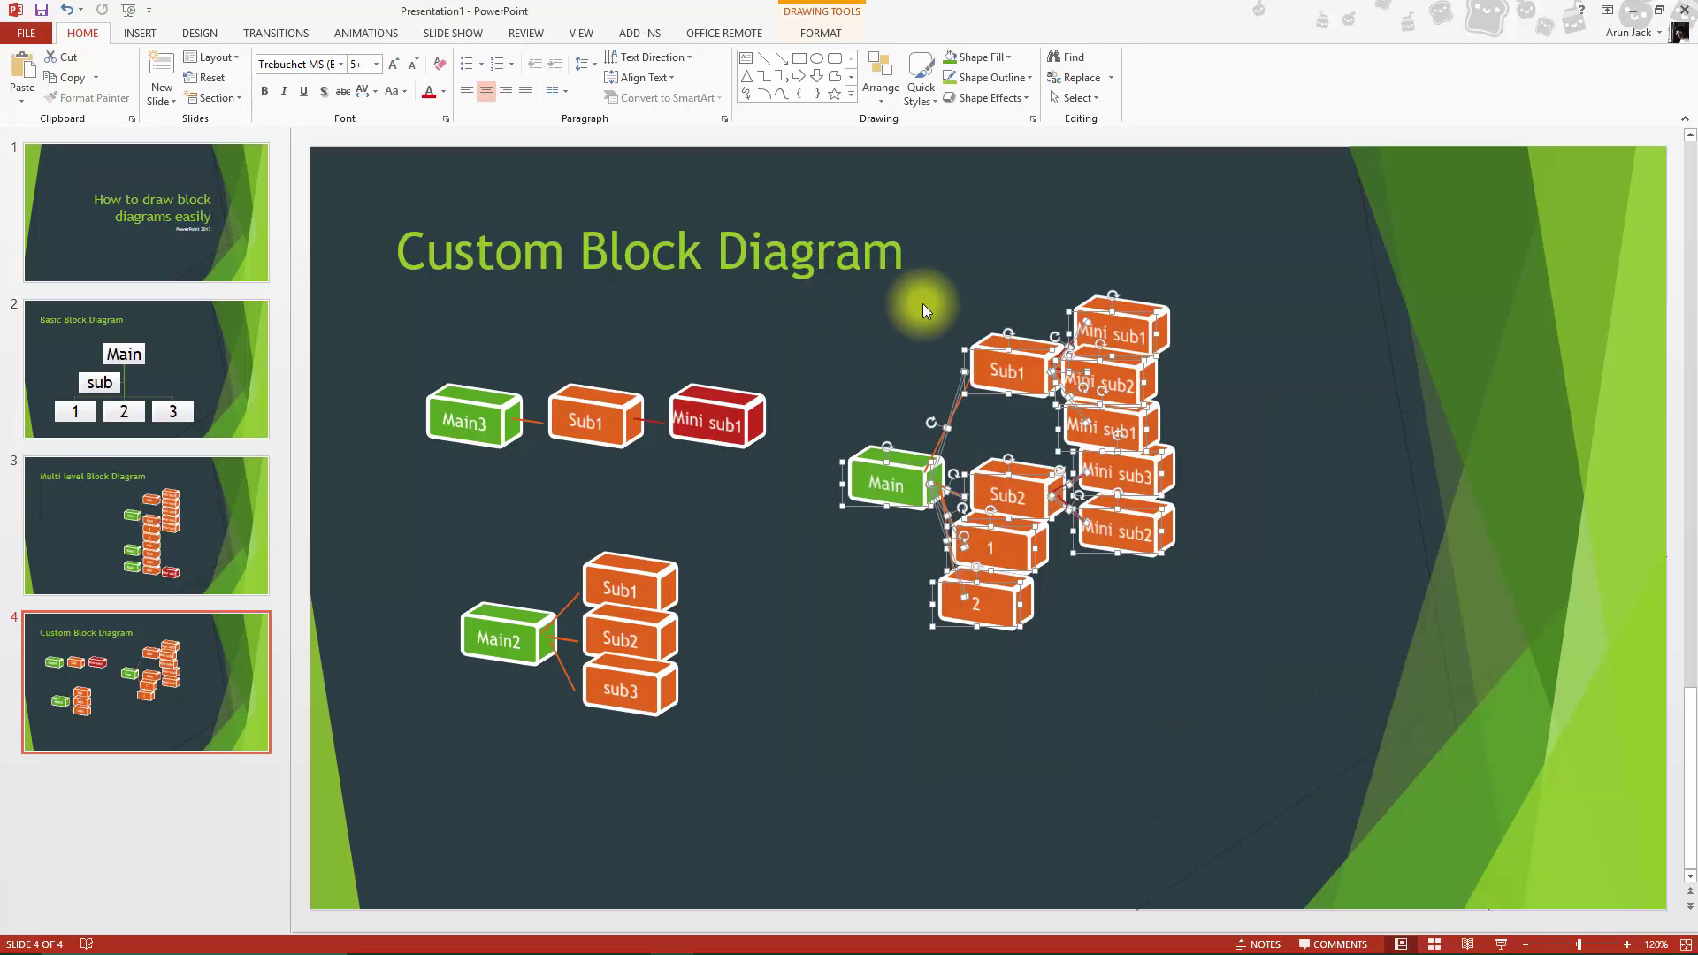
drag(908, 466, 897, 555)
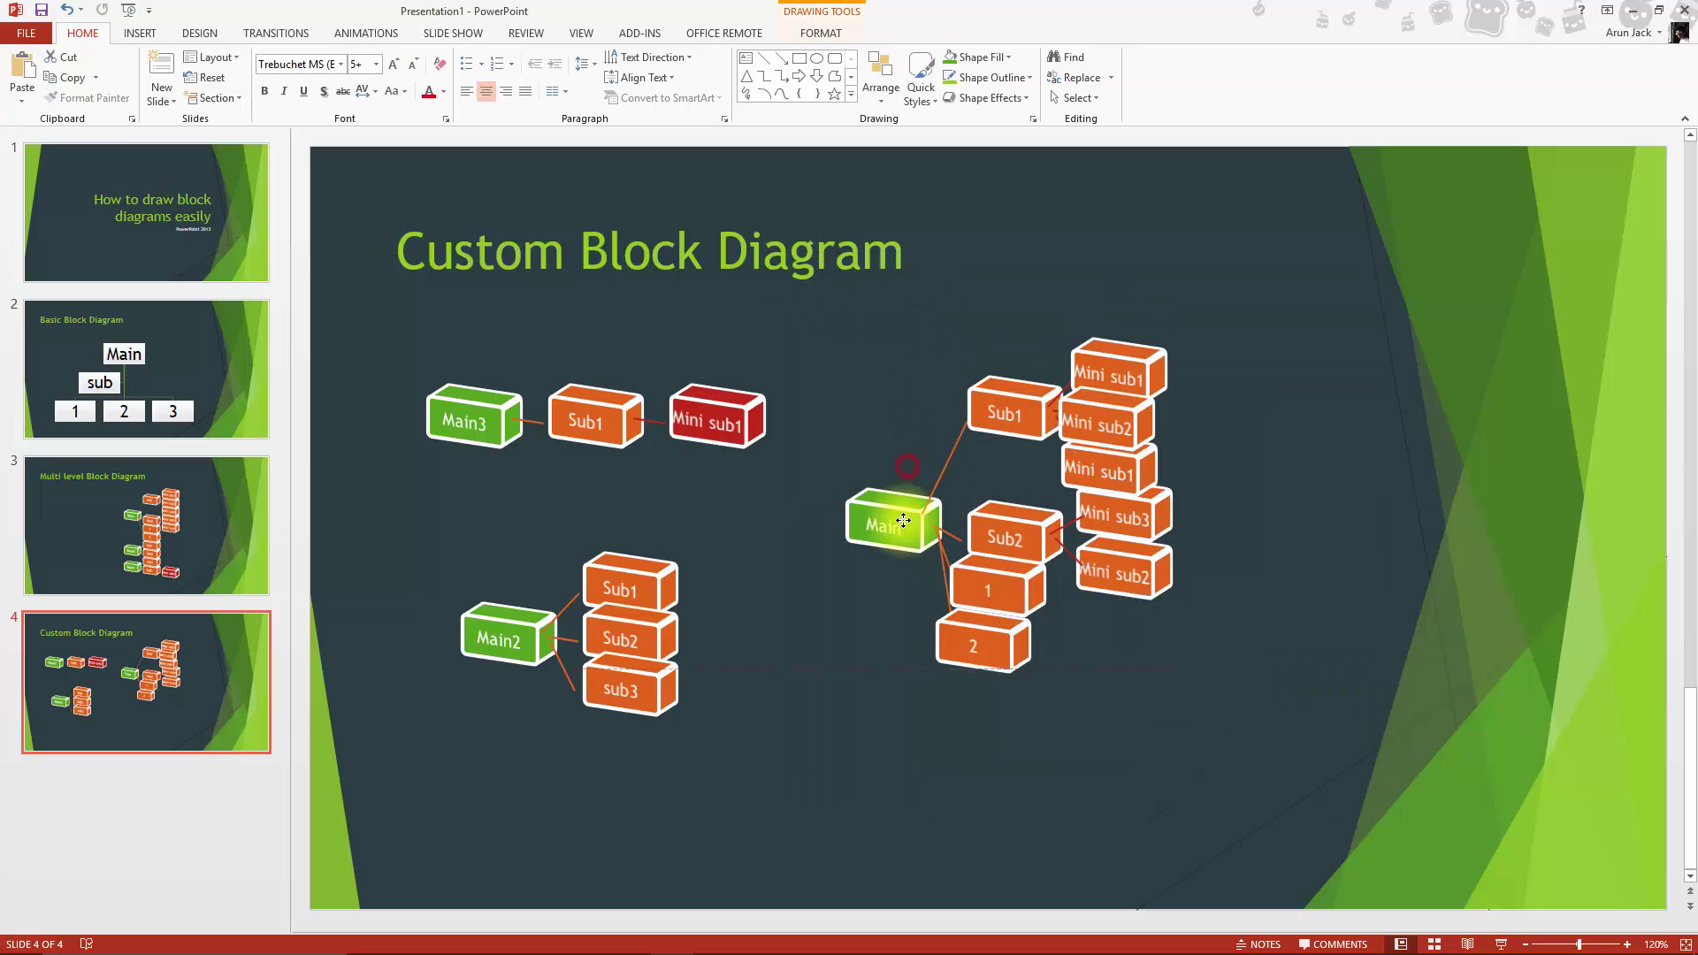
click(1378, 526)
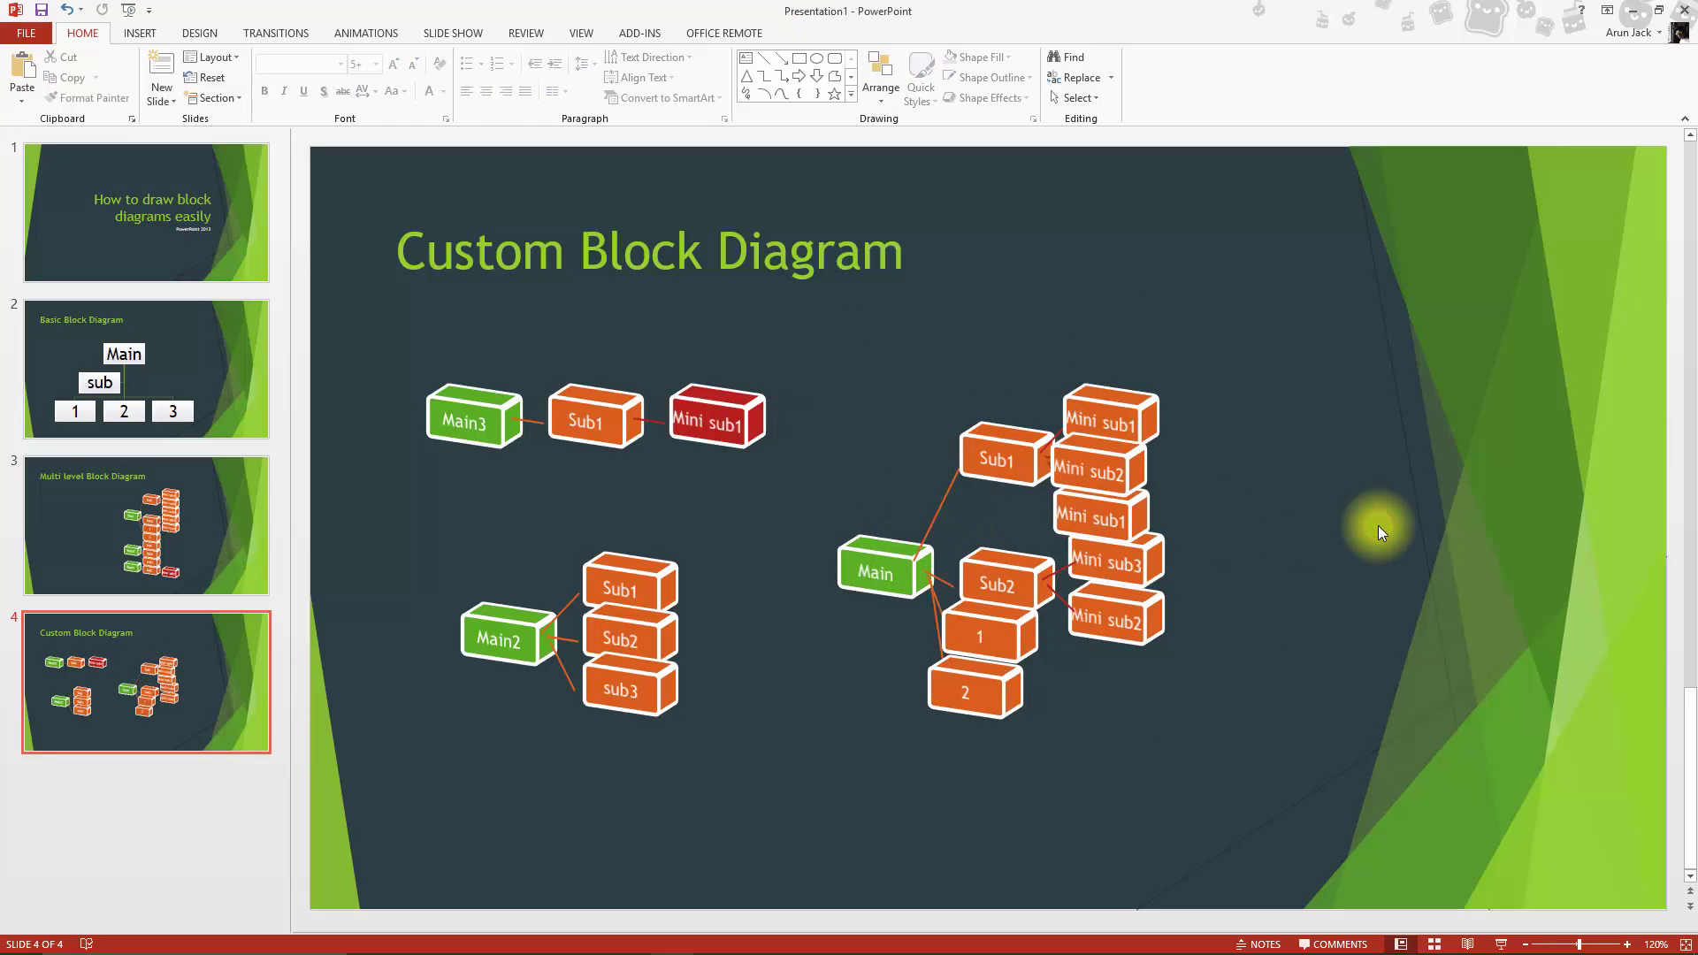